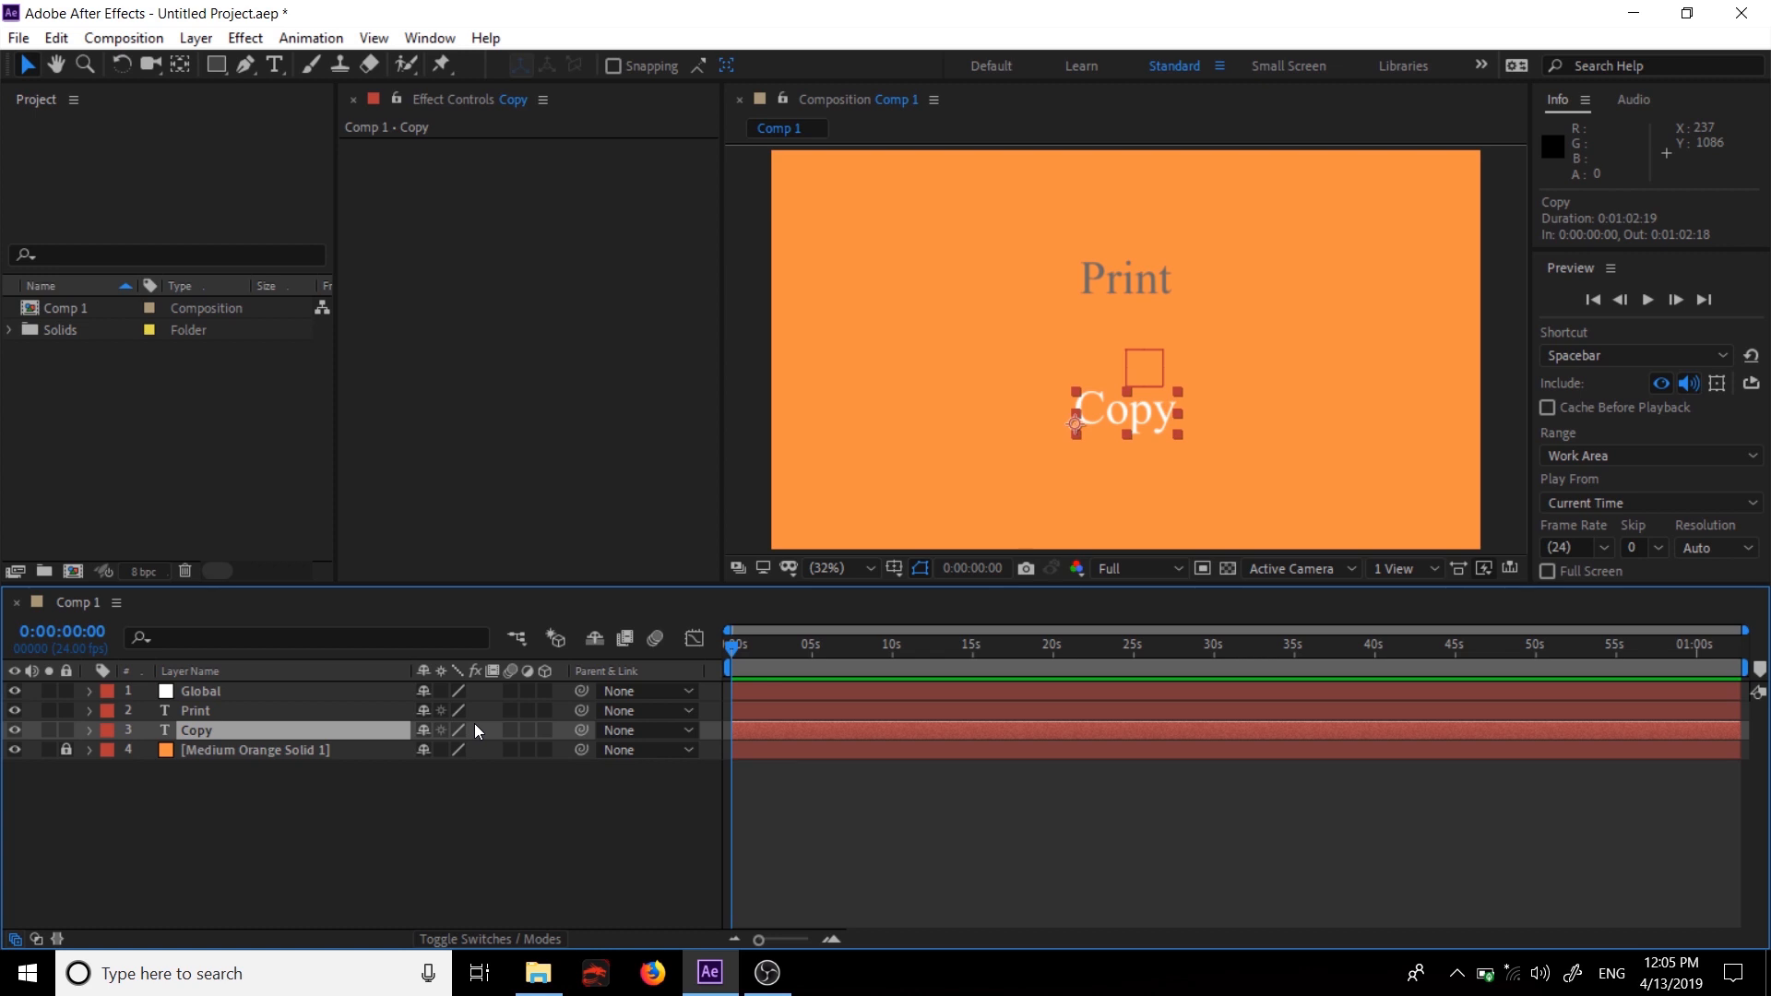
# - Add an expression to the Print layer's Source Text that declares "let num = 5;" and outputs num on the second line
pyautogui.click(88, 710)
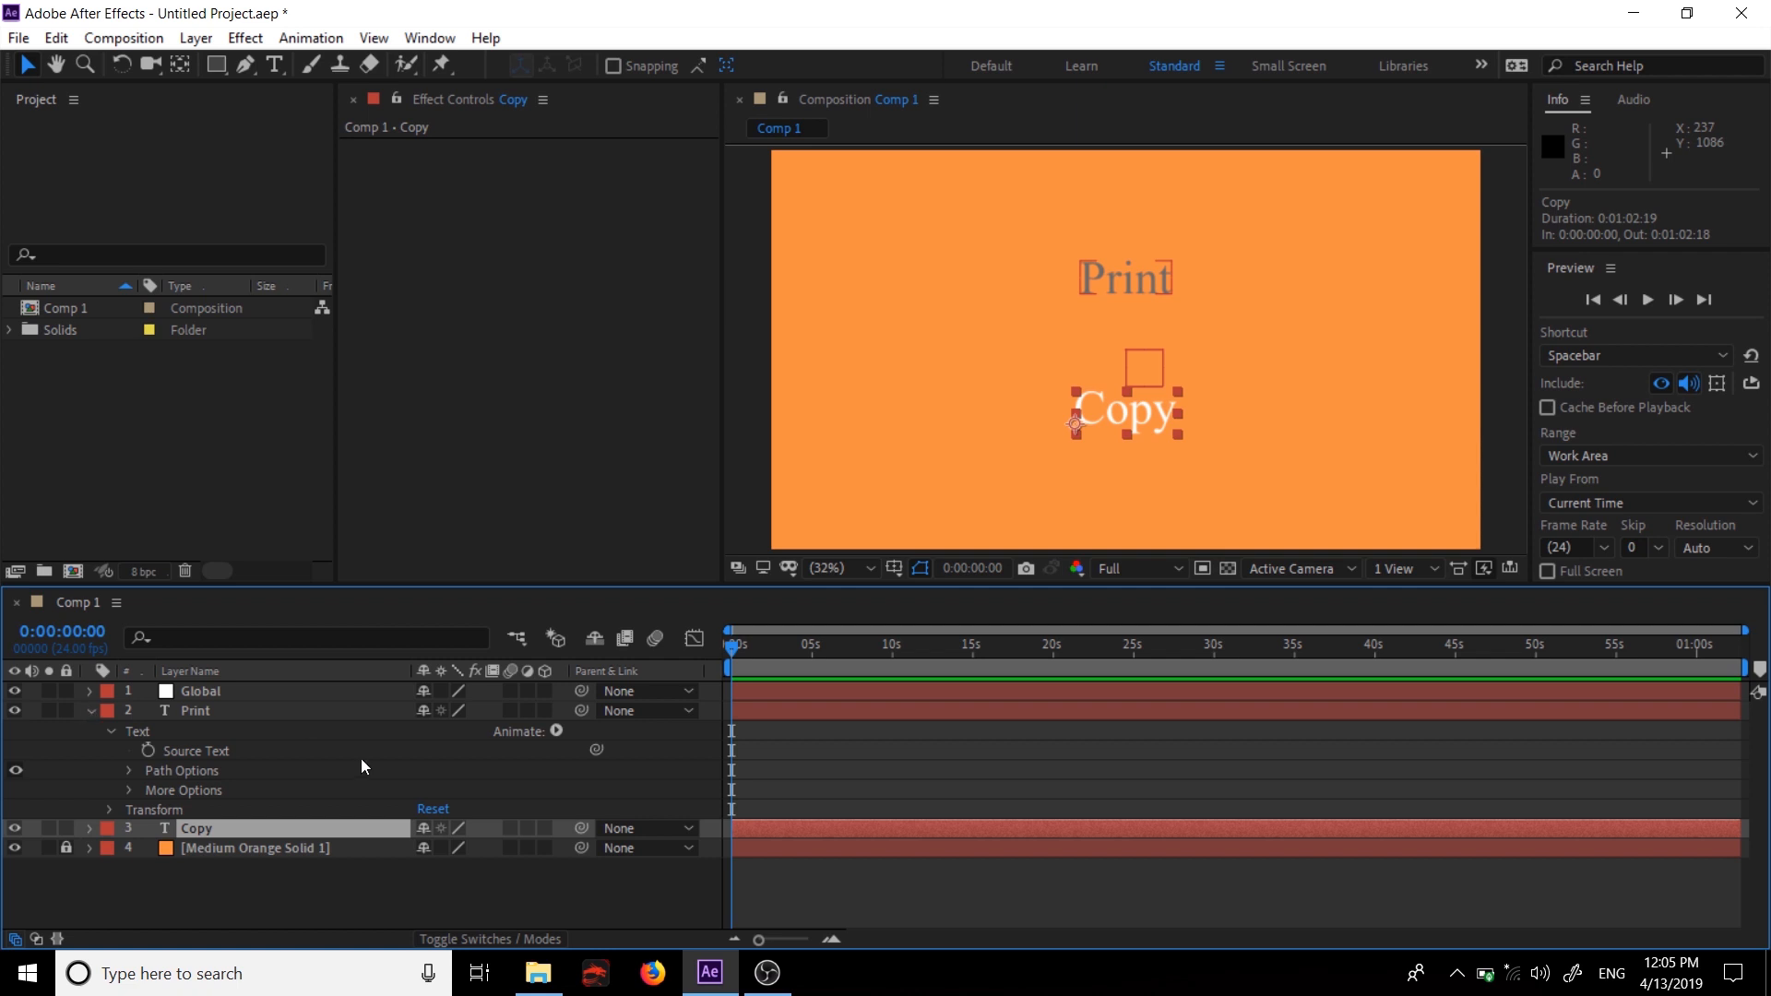
pyautogui.keyDown('alt'); pyautogui.click(147, 751); pyautogui.keyUp('alt')
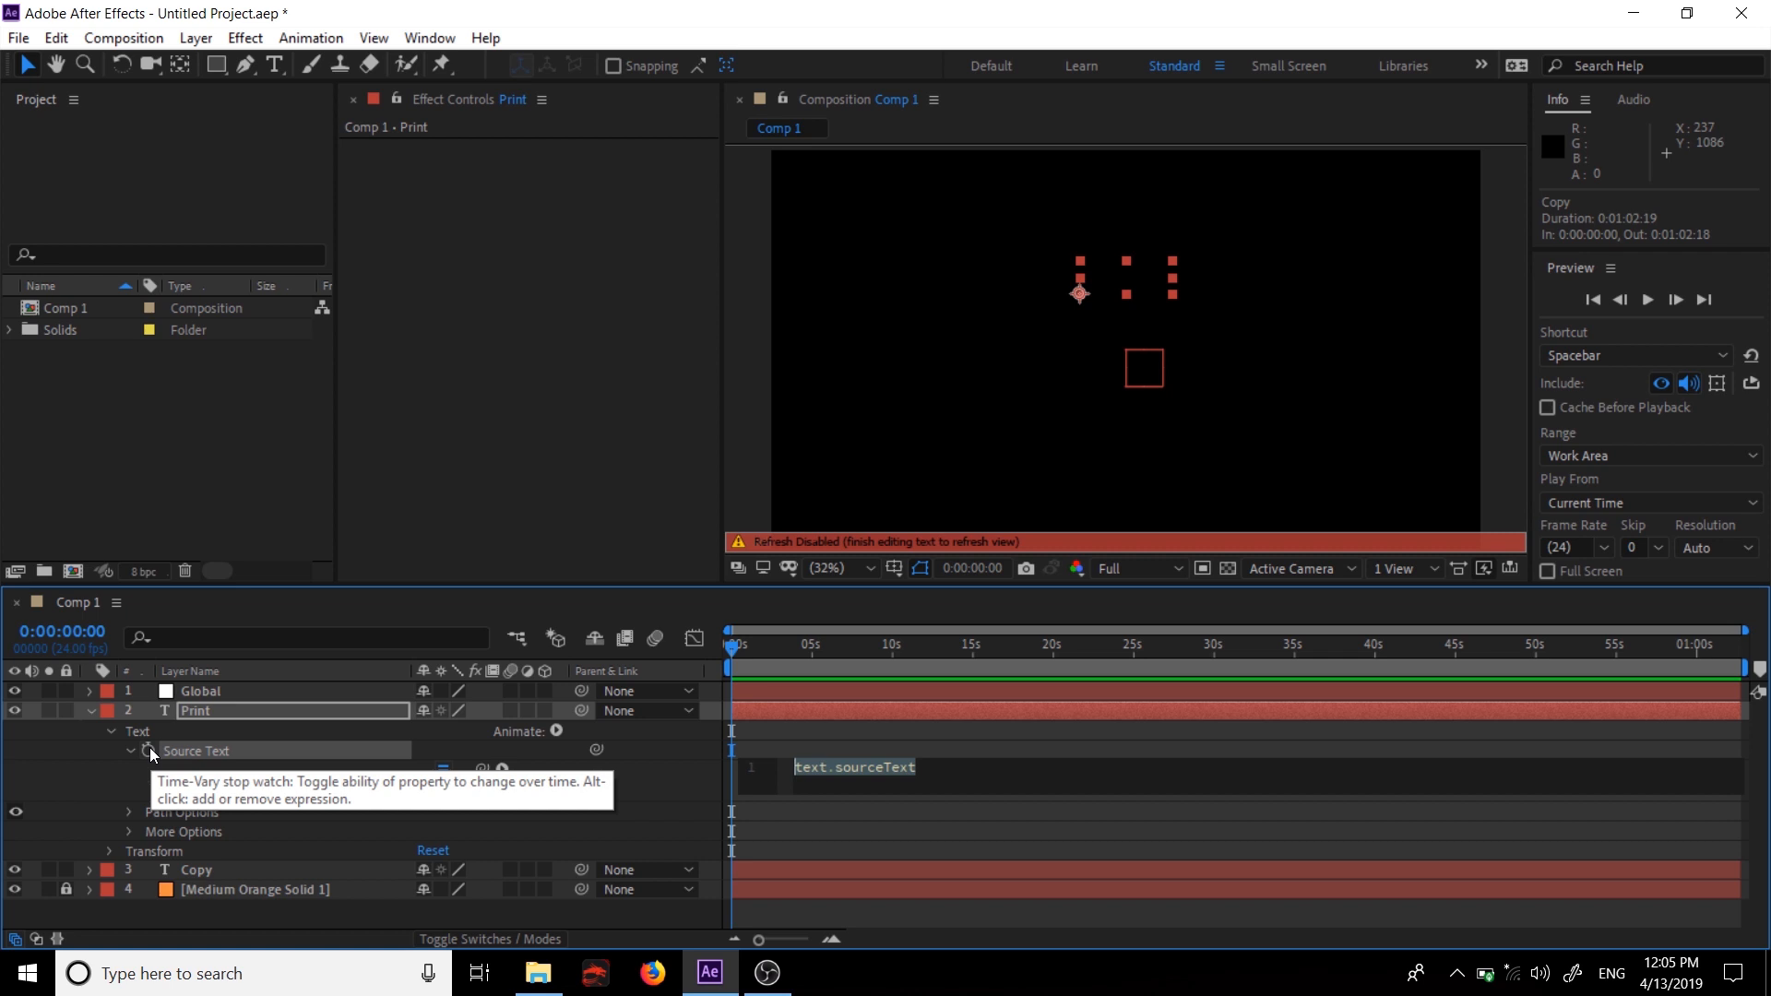
pyautogui.write('le')
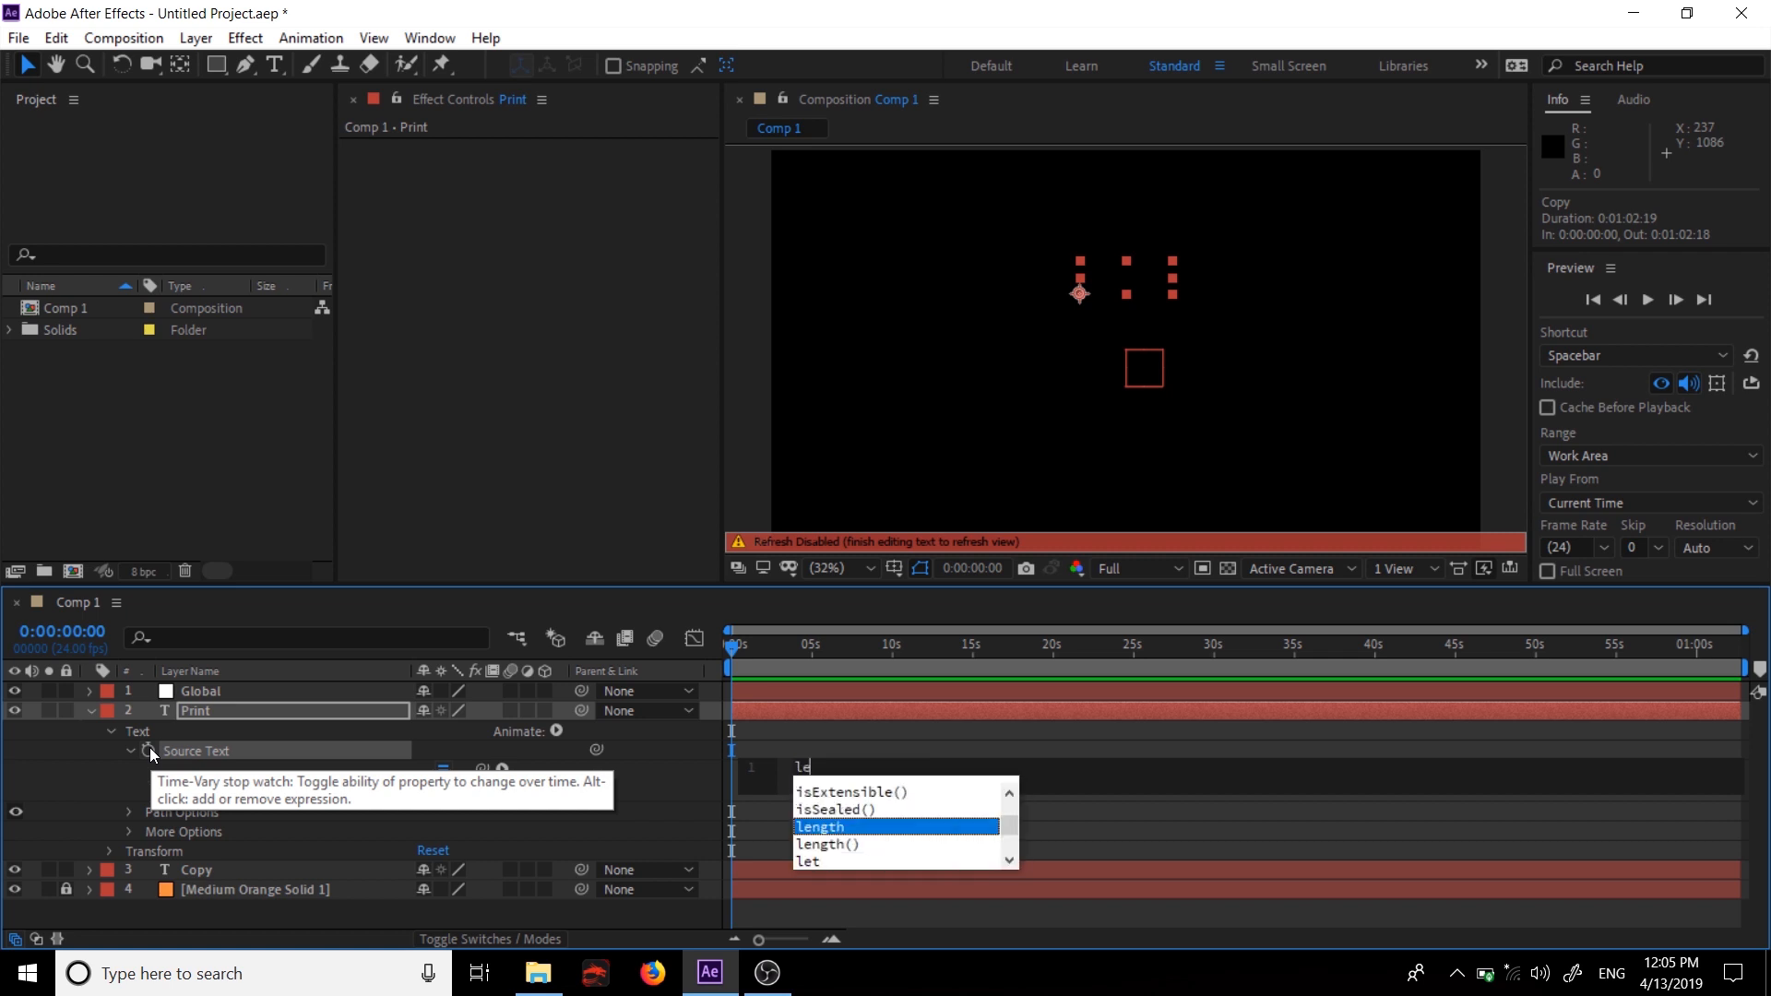
pyautogui.write('t num ')
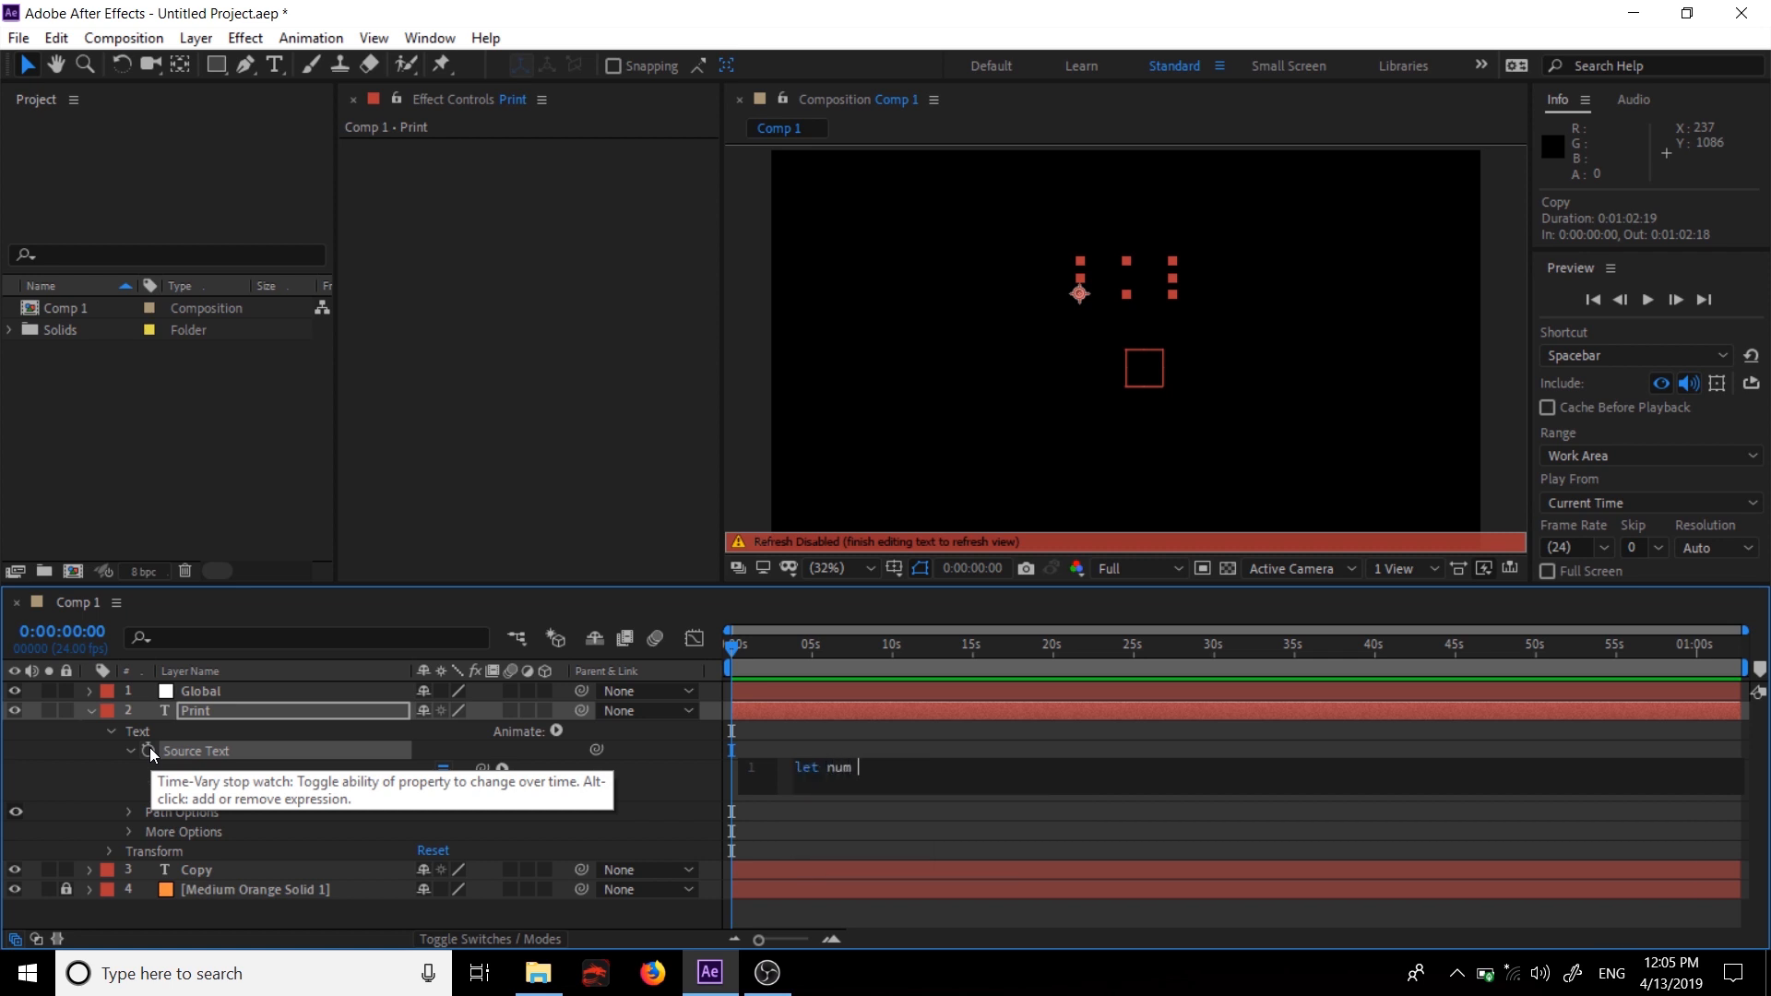
pyautogui.write('= 5;')
pyautogui.press('Return')
pyautogui.write('num')
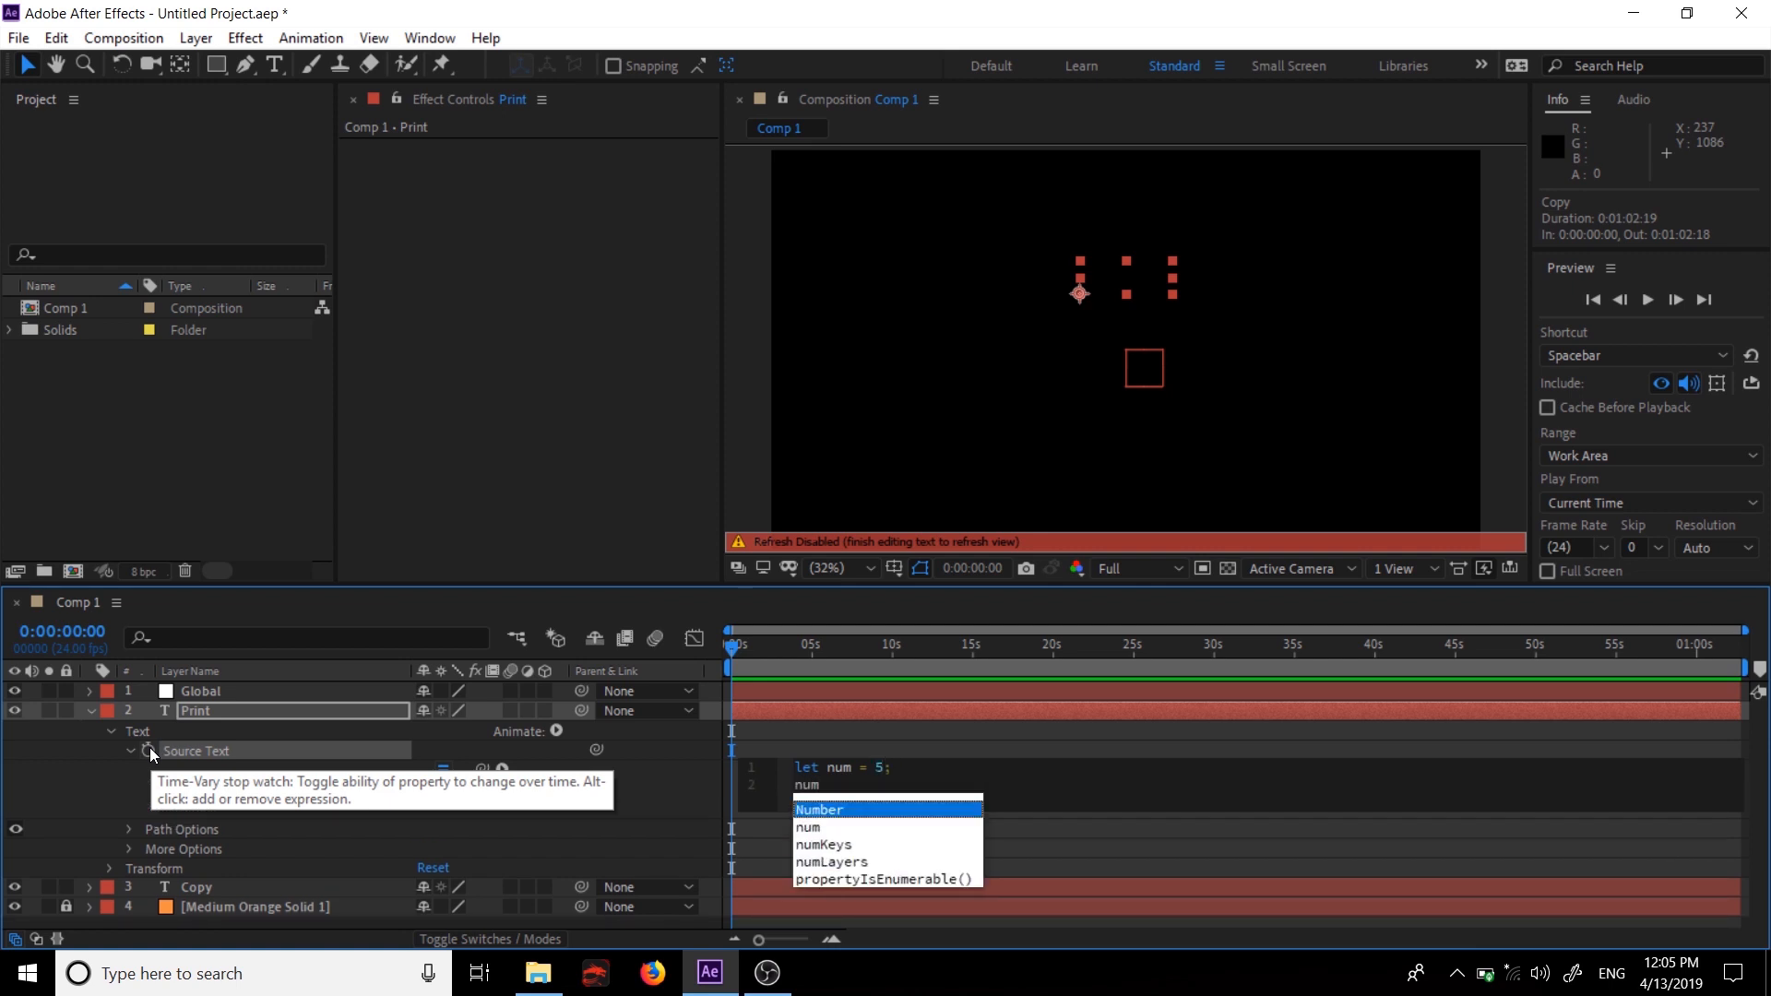
pyautogui.click(87, 754)
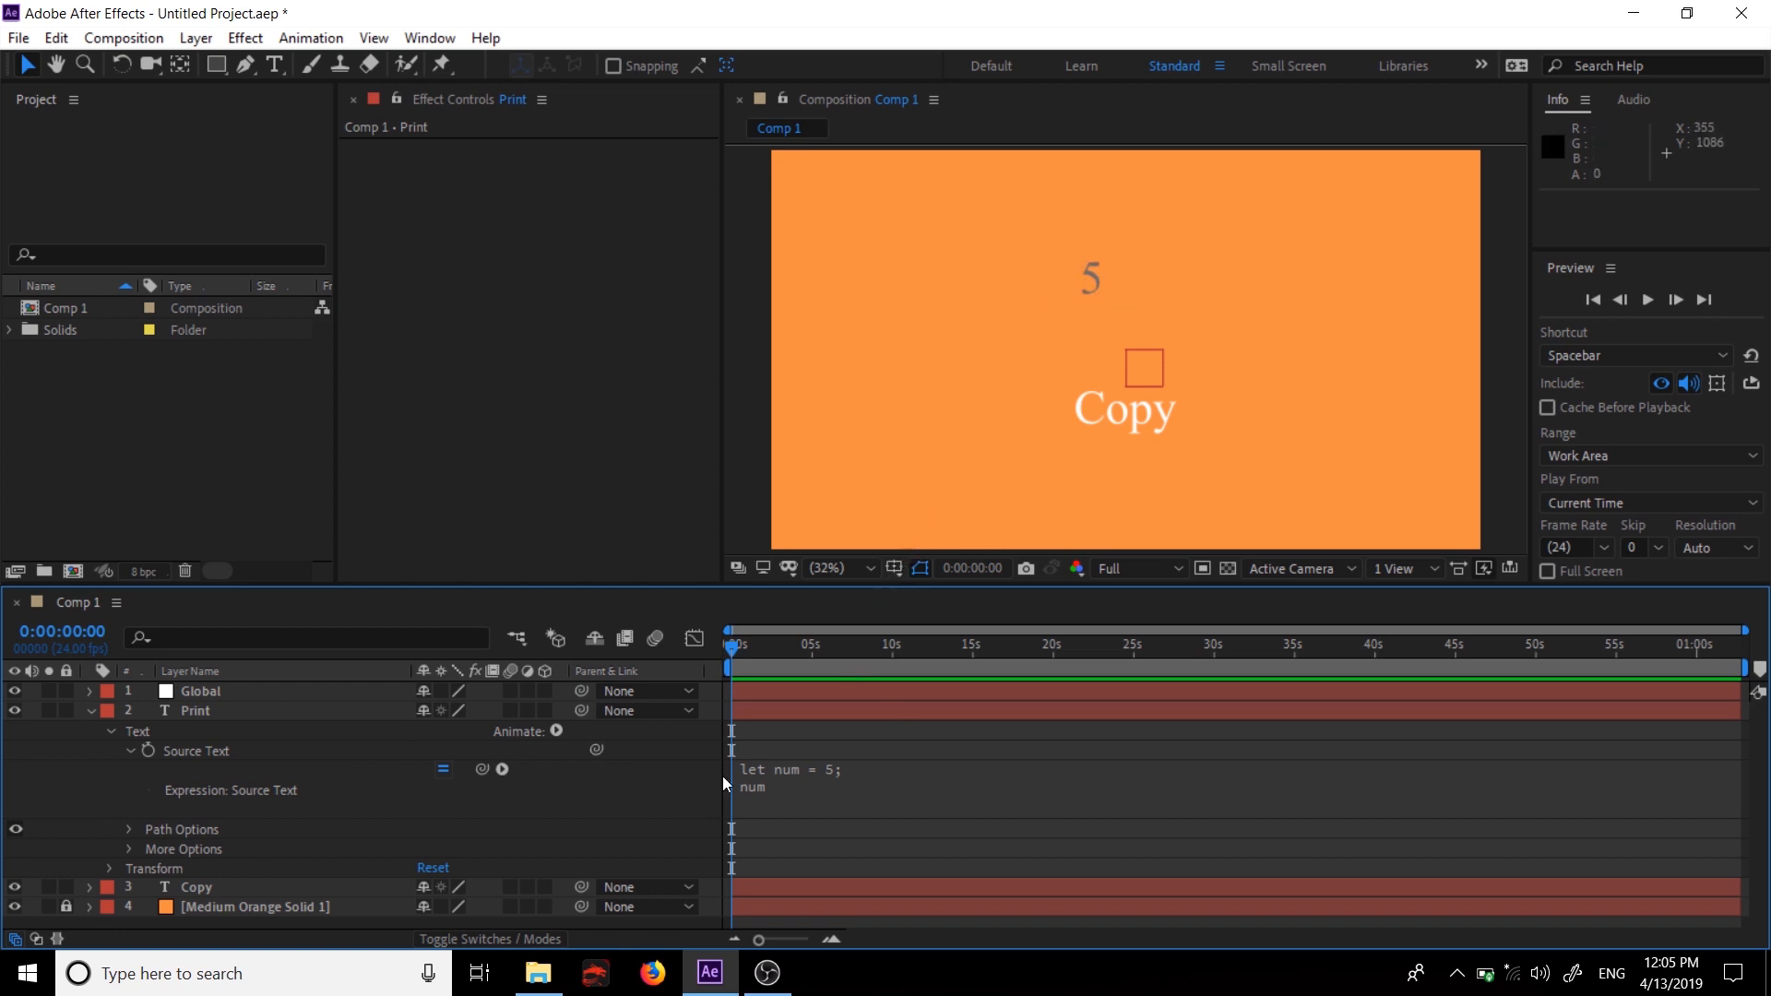
# - Reduce the Print layer's expanded properties to only its Source Text expression
pyautogui.click(218, 708)
pyautogui.press('e')
pyautogui.press('e')
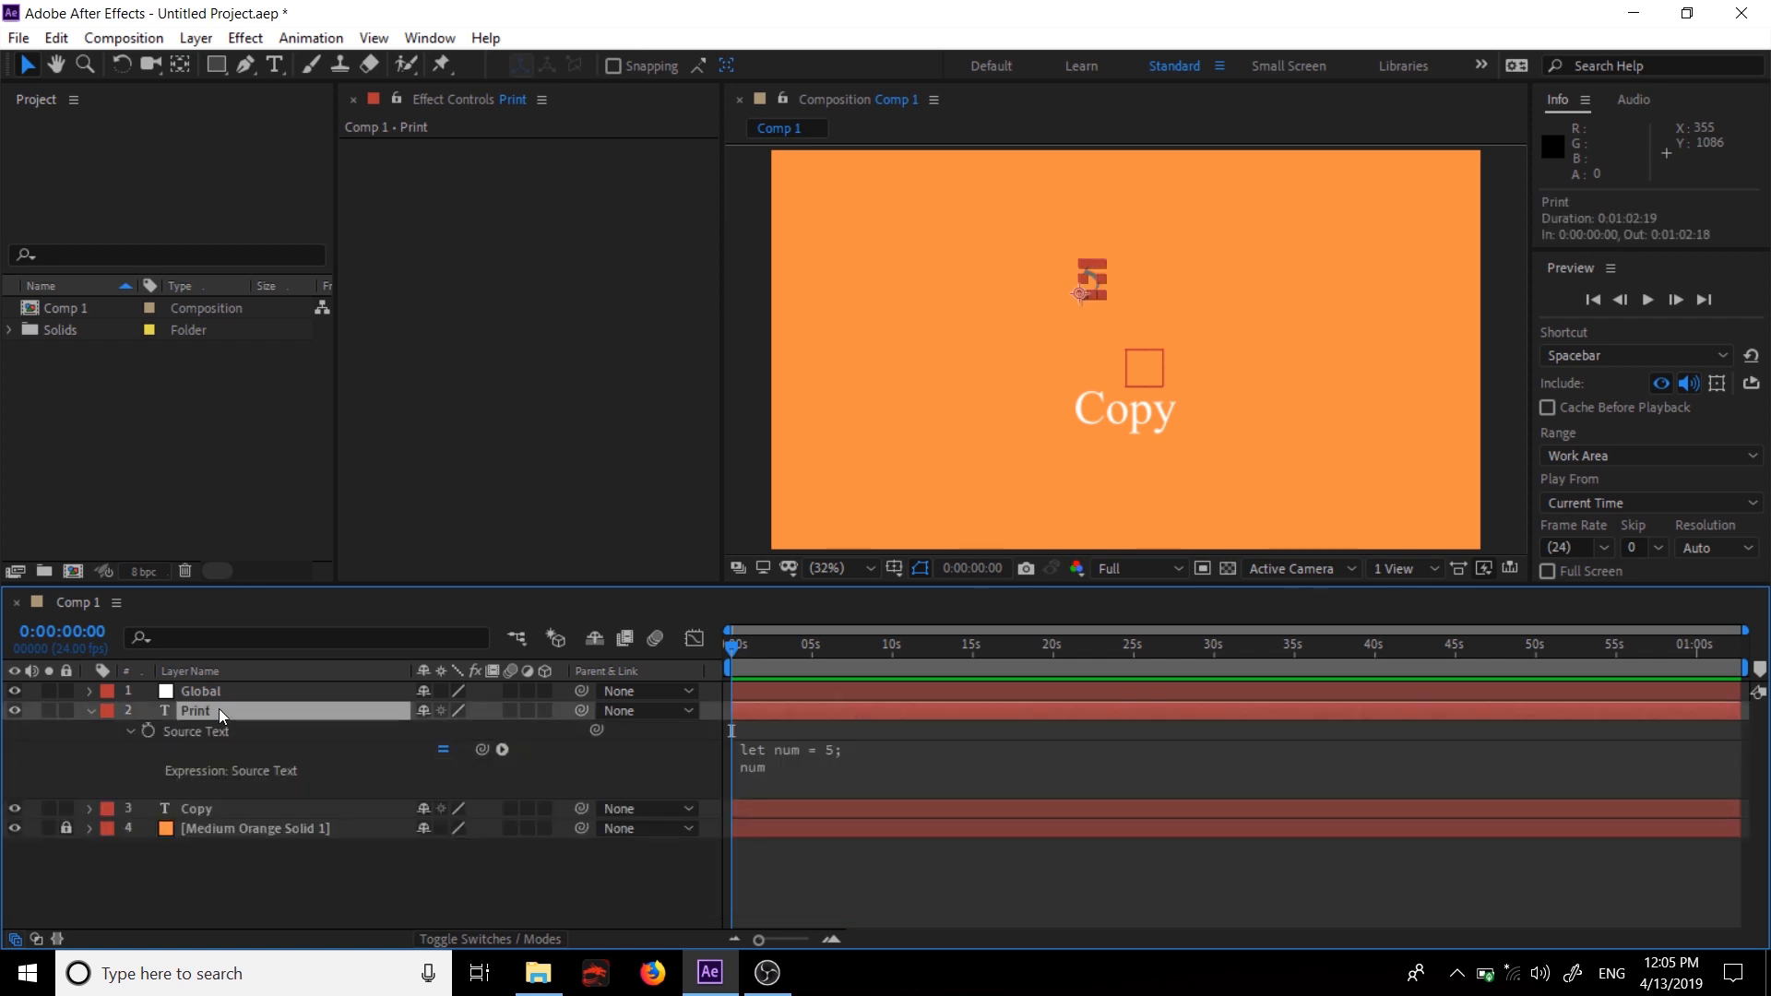
# - Add the expression "num" to the Copy layer's Source Text
pyautogui.click(90, 808)
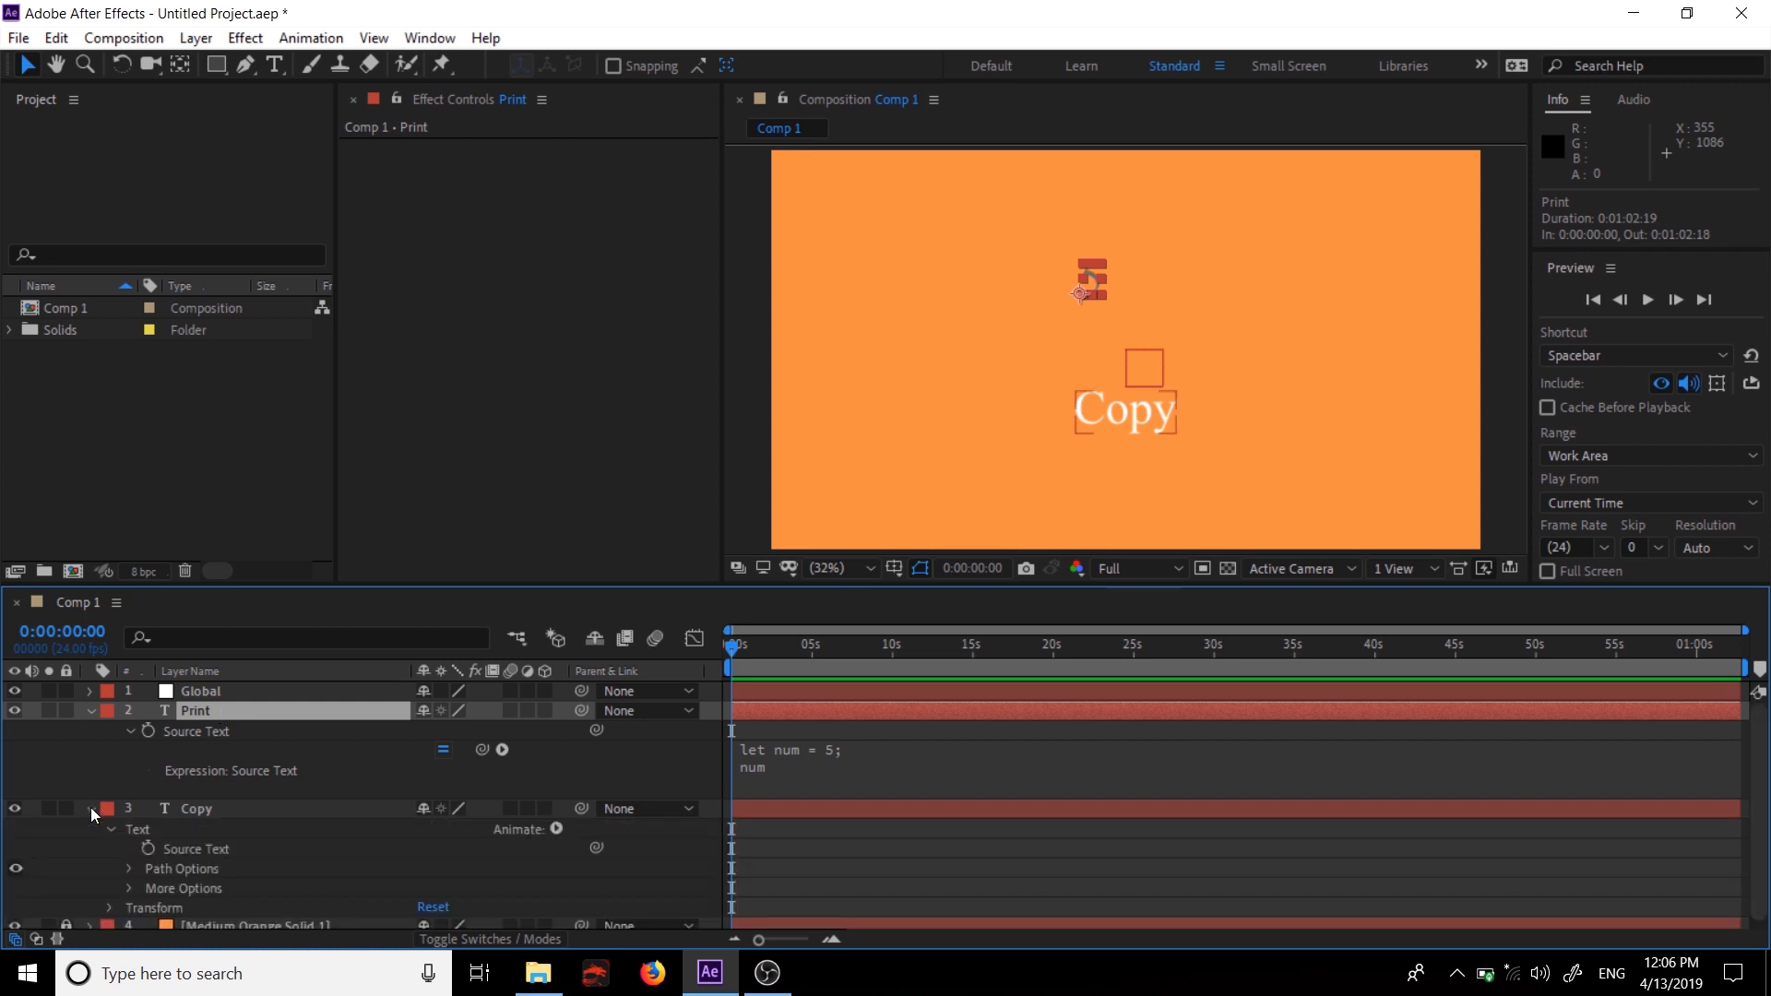
pyautogui.keyDown('alt'); pyautogui.click(149, 847); pyautogui.keyUp('alt')
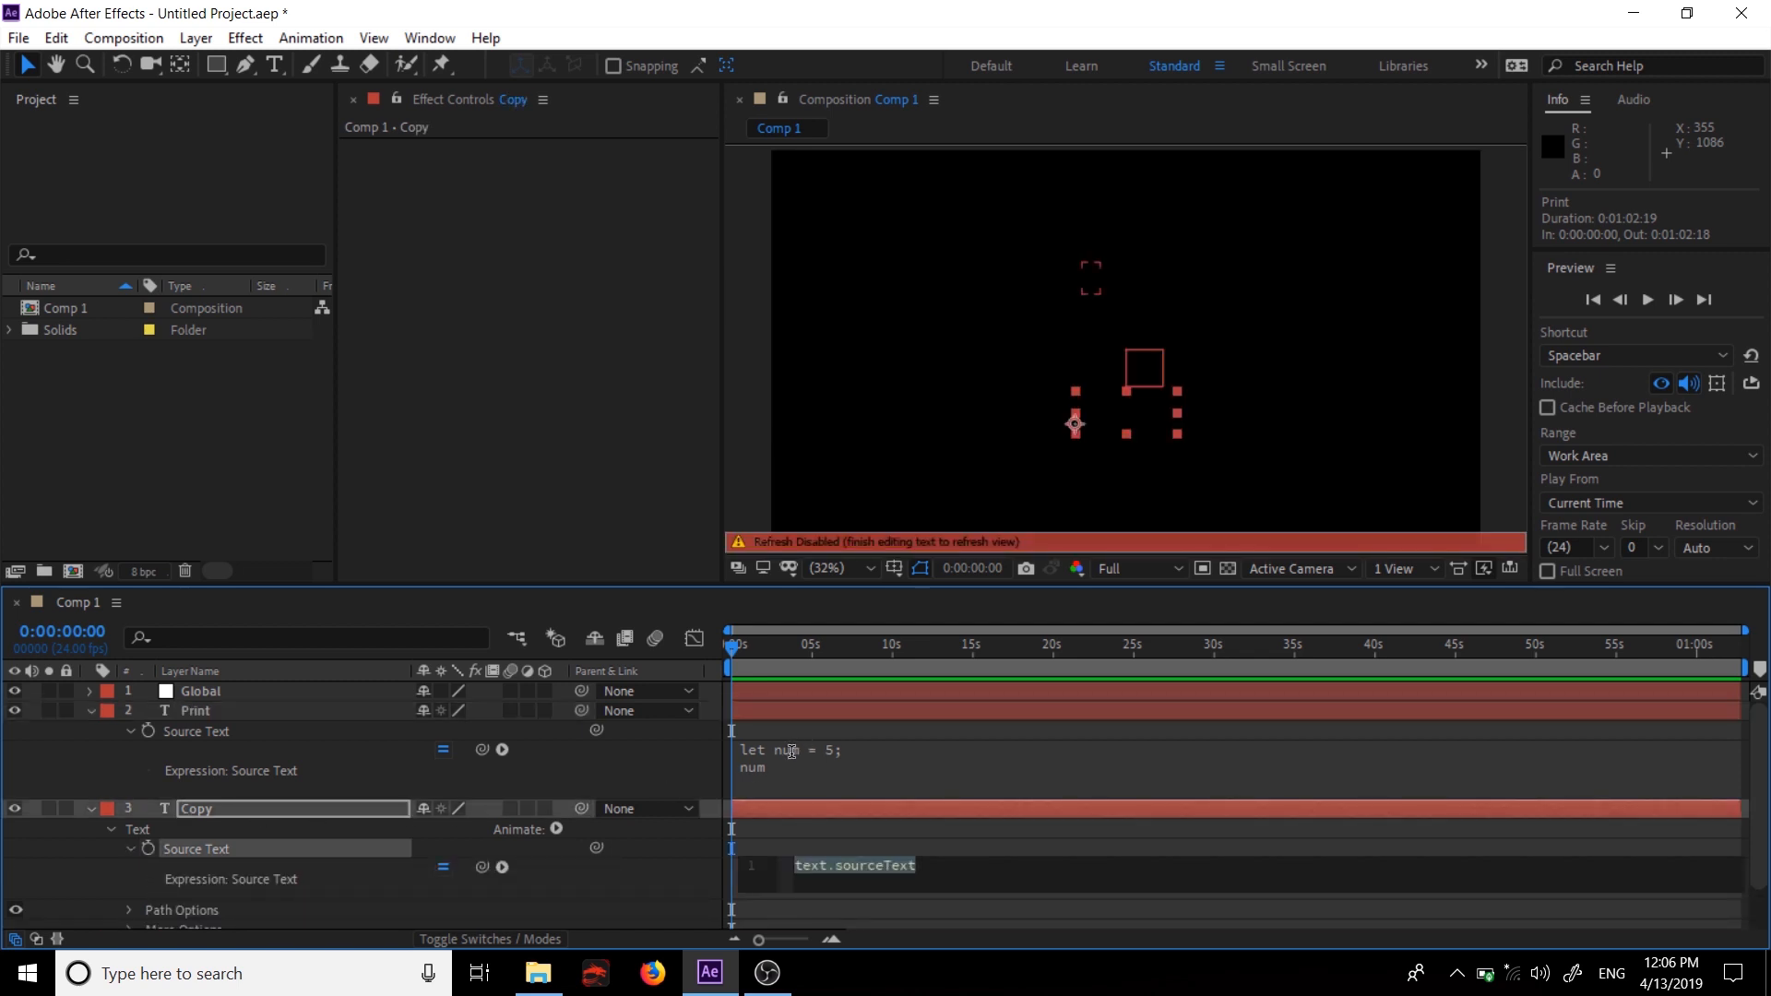
pyautogui.write('num')
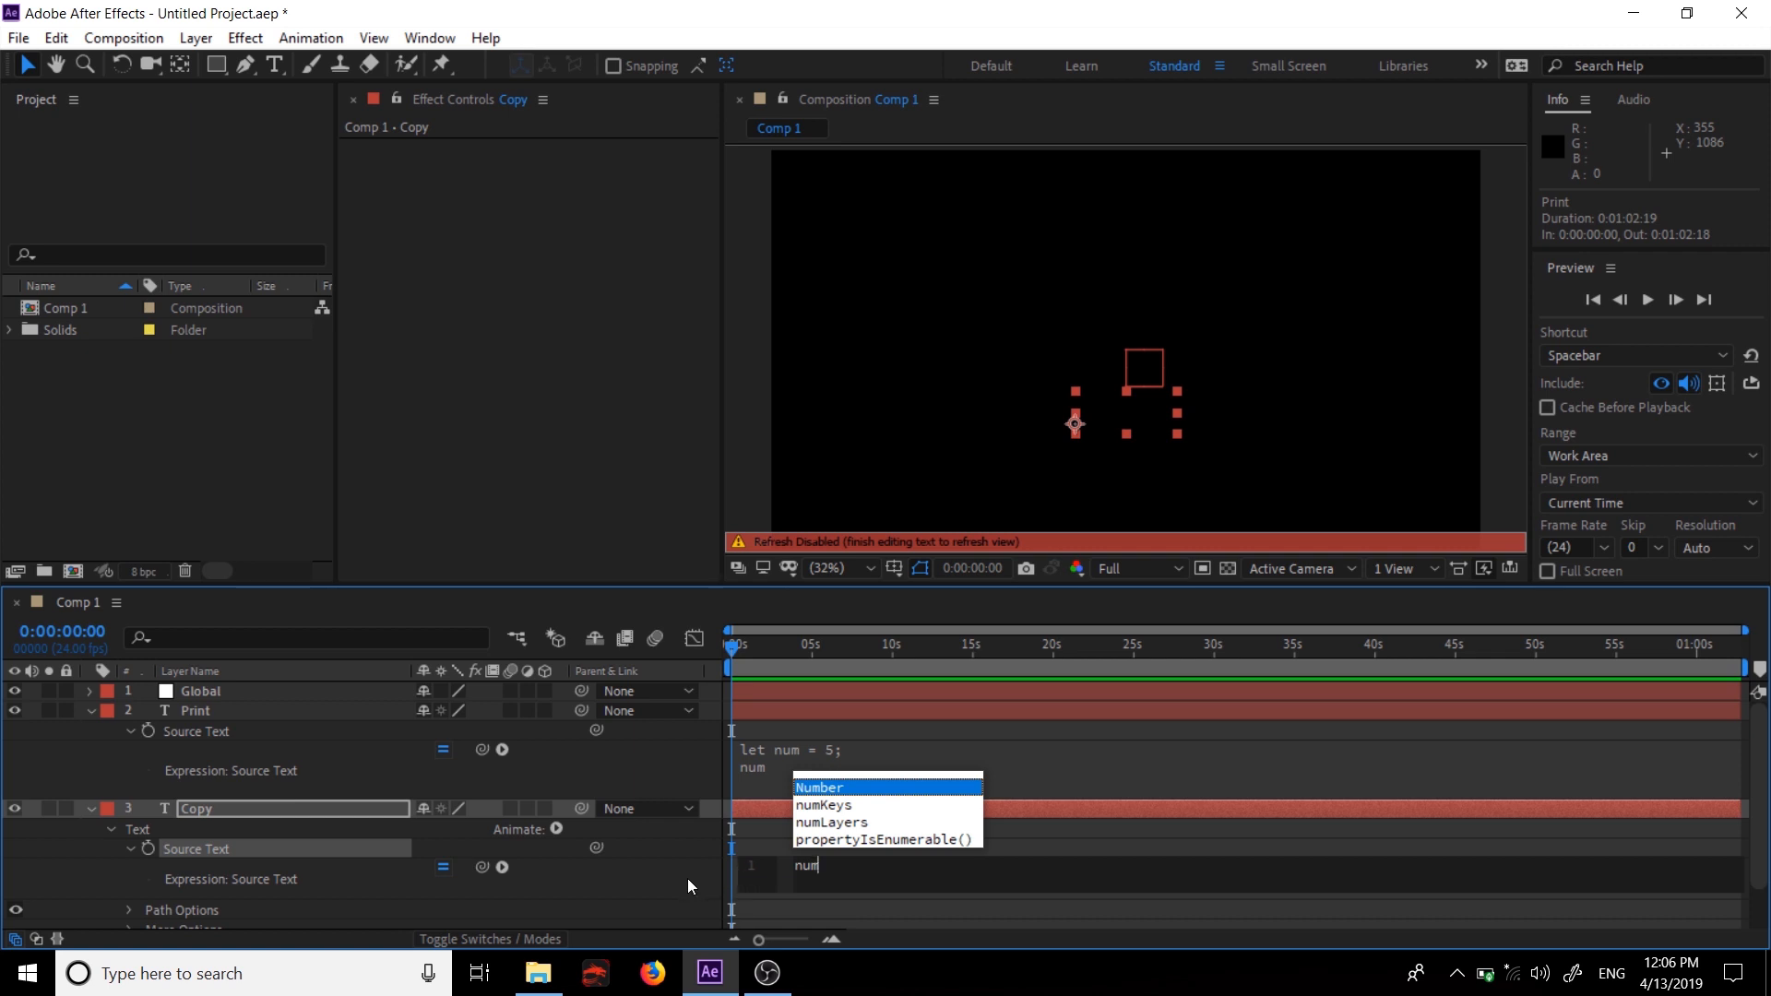
pyautogui.press('Escape')
pyautogui.press('KP_Enter')
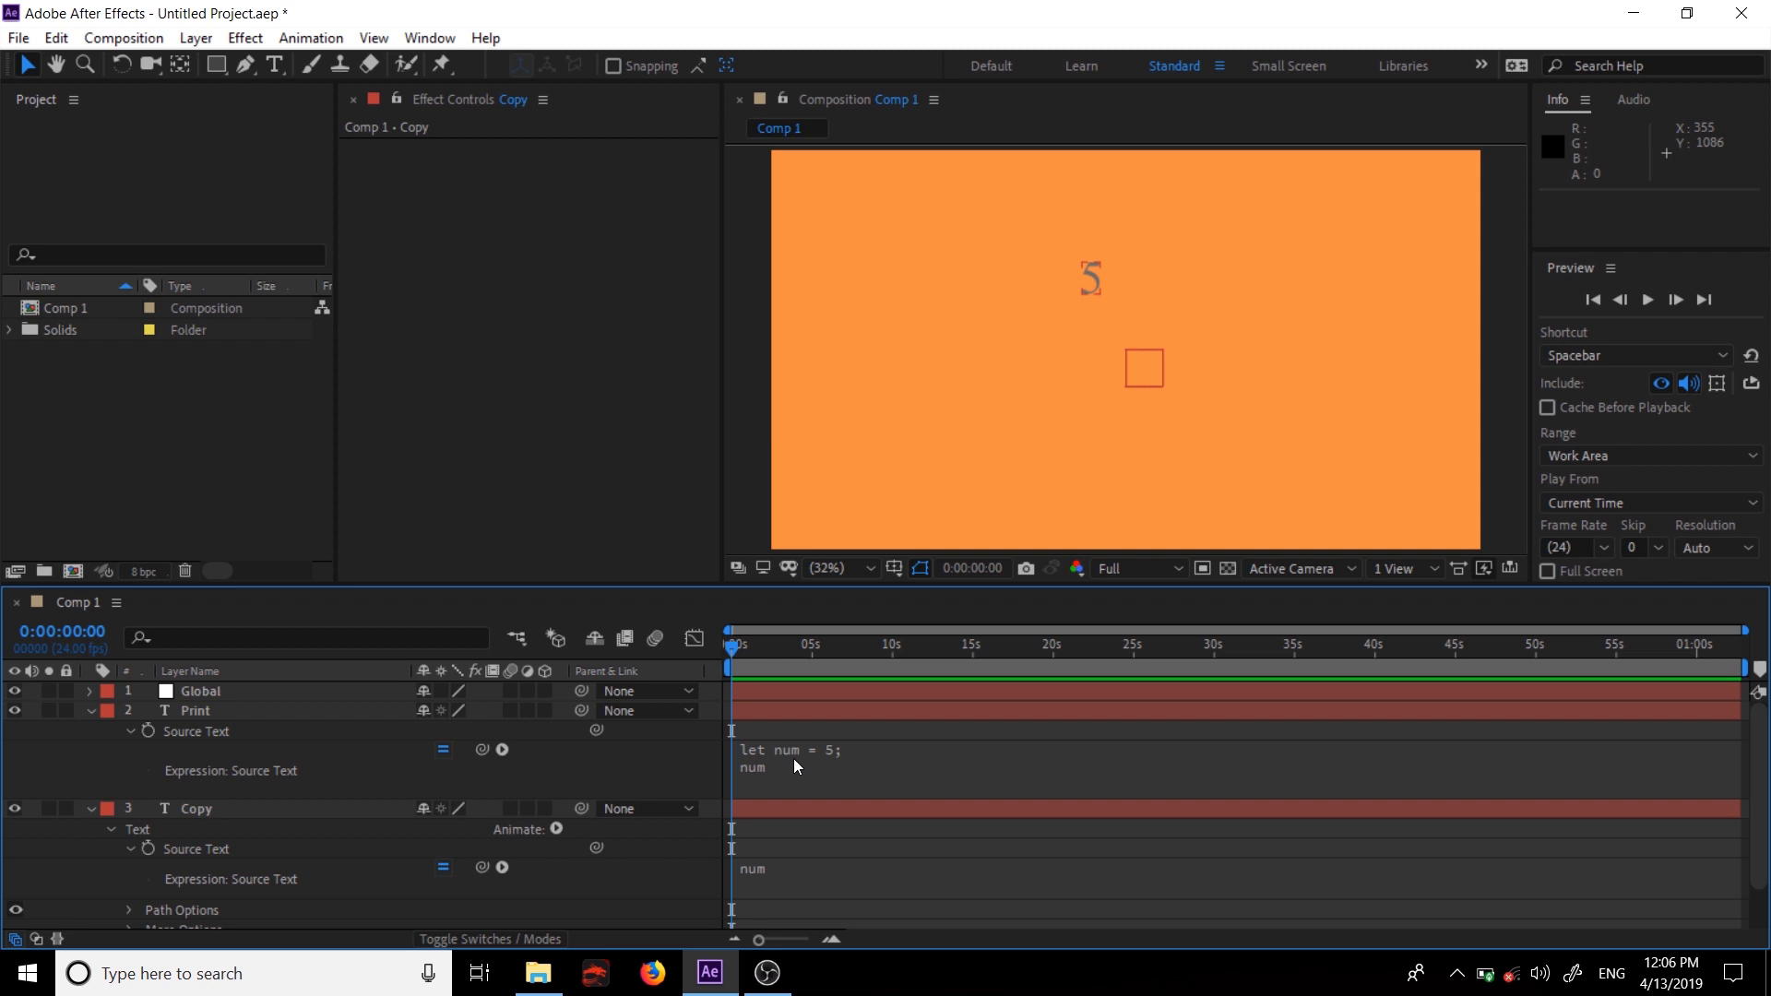
# - Change the Copy layer's Source Text expression to "typeof num"
pyautogui.click(747, 873)
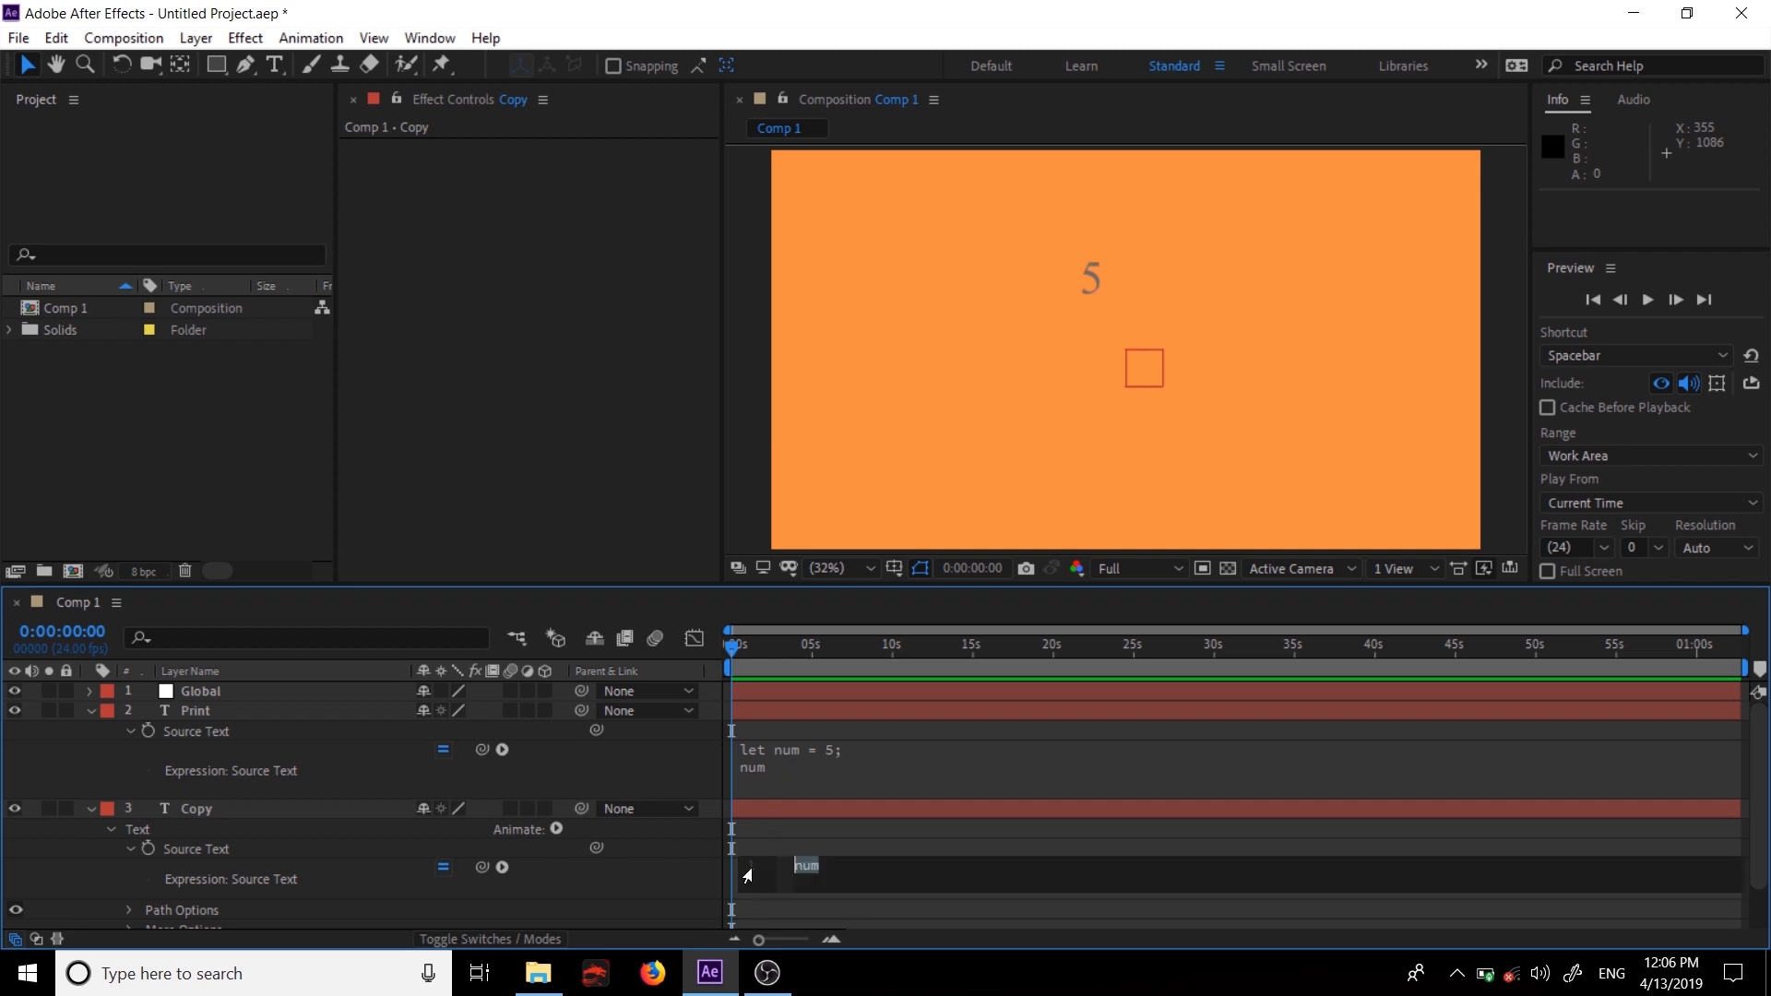
pyautogui.click(747, 873)
pyautogui.write('typeo')
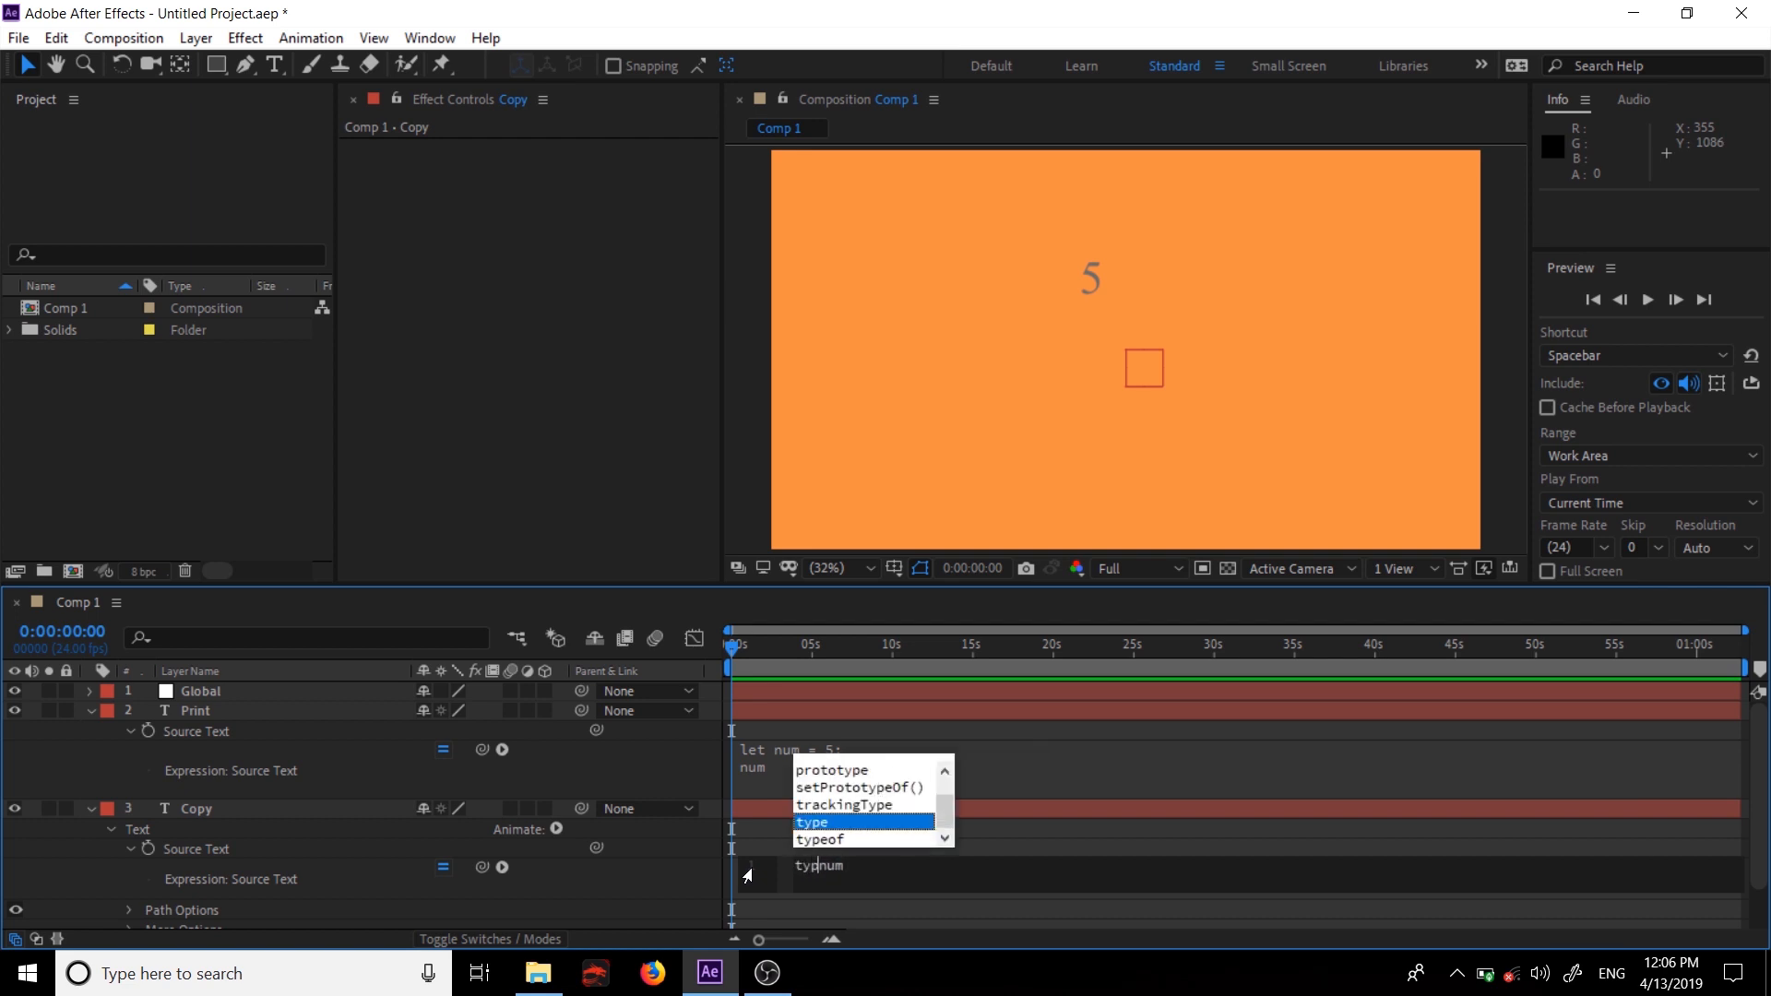
pyautogui.write('f')
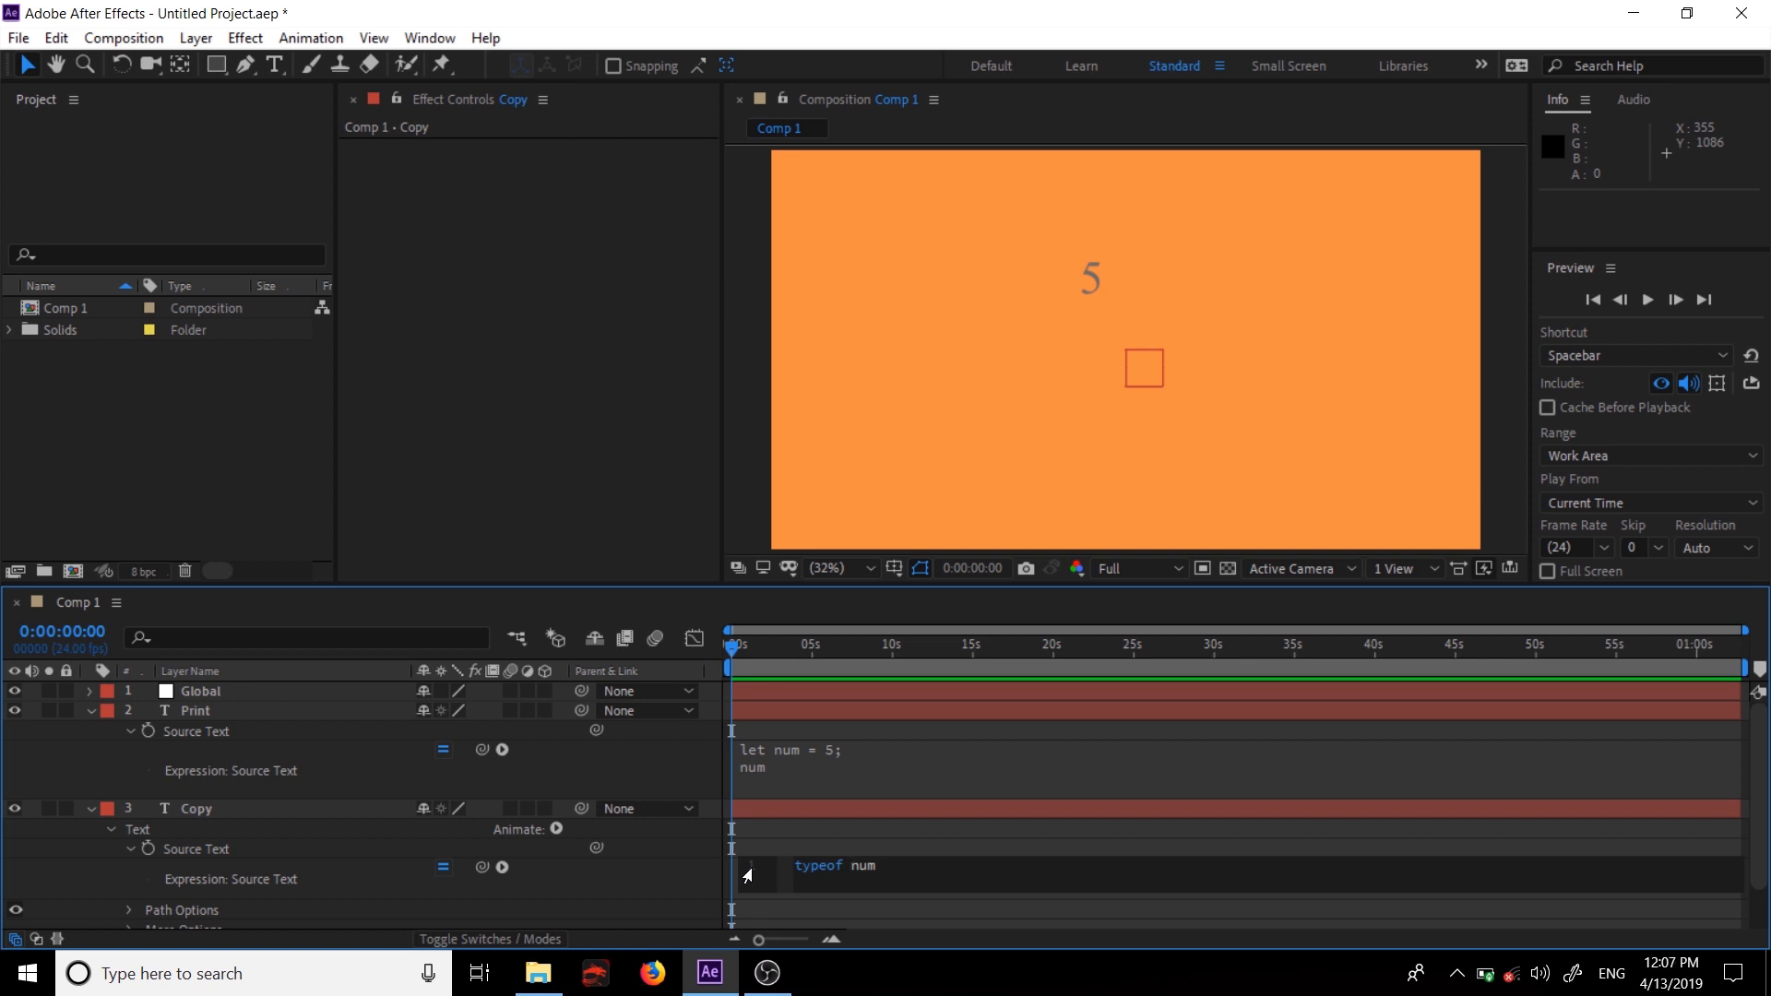
pyautogui.click(690, 873)
pyautogui.click(1304, 414)
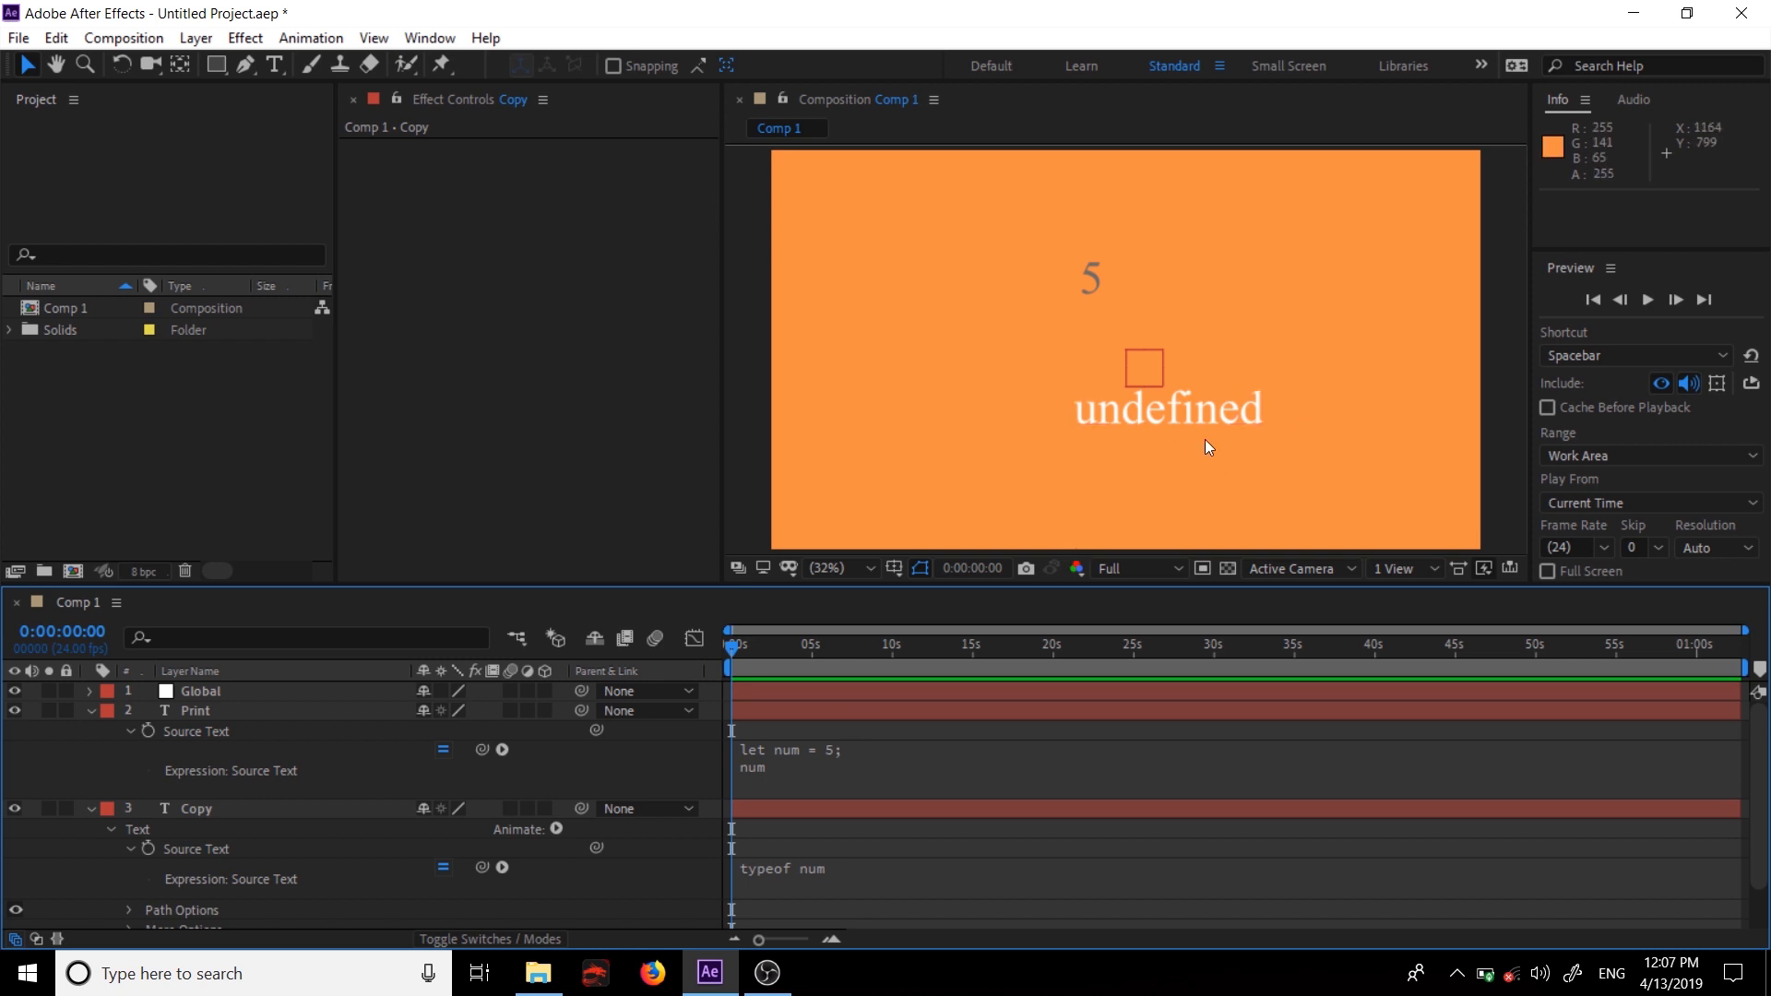
pyautogui.click(788, 911)
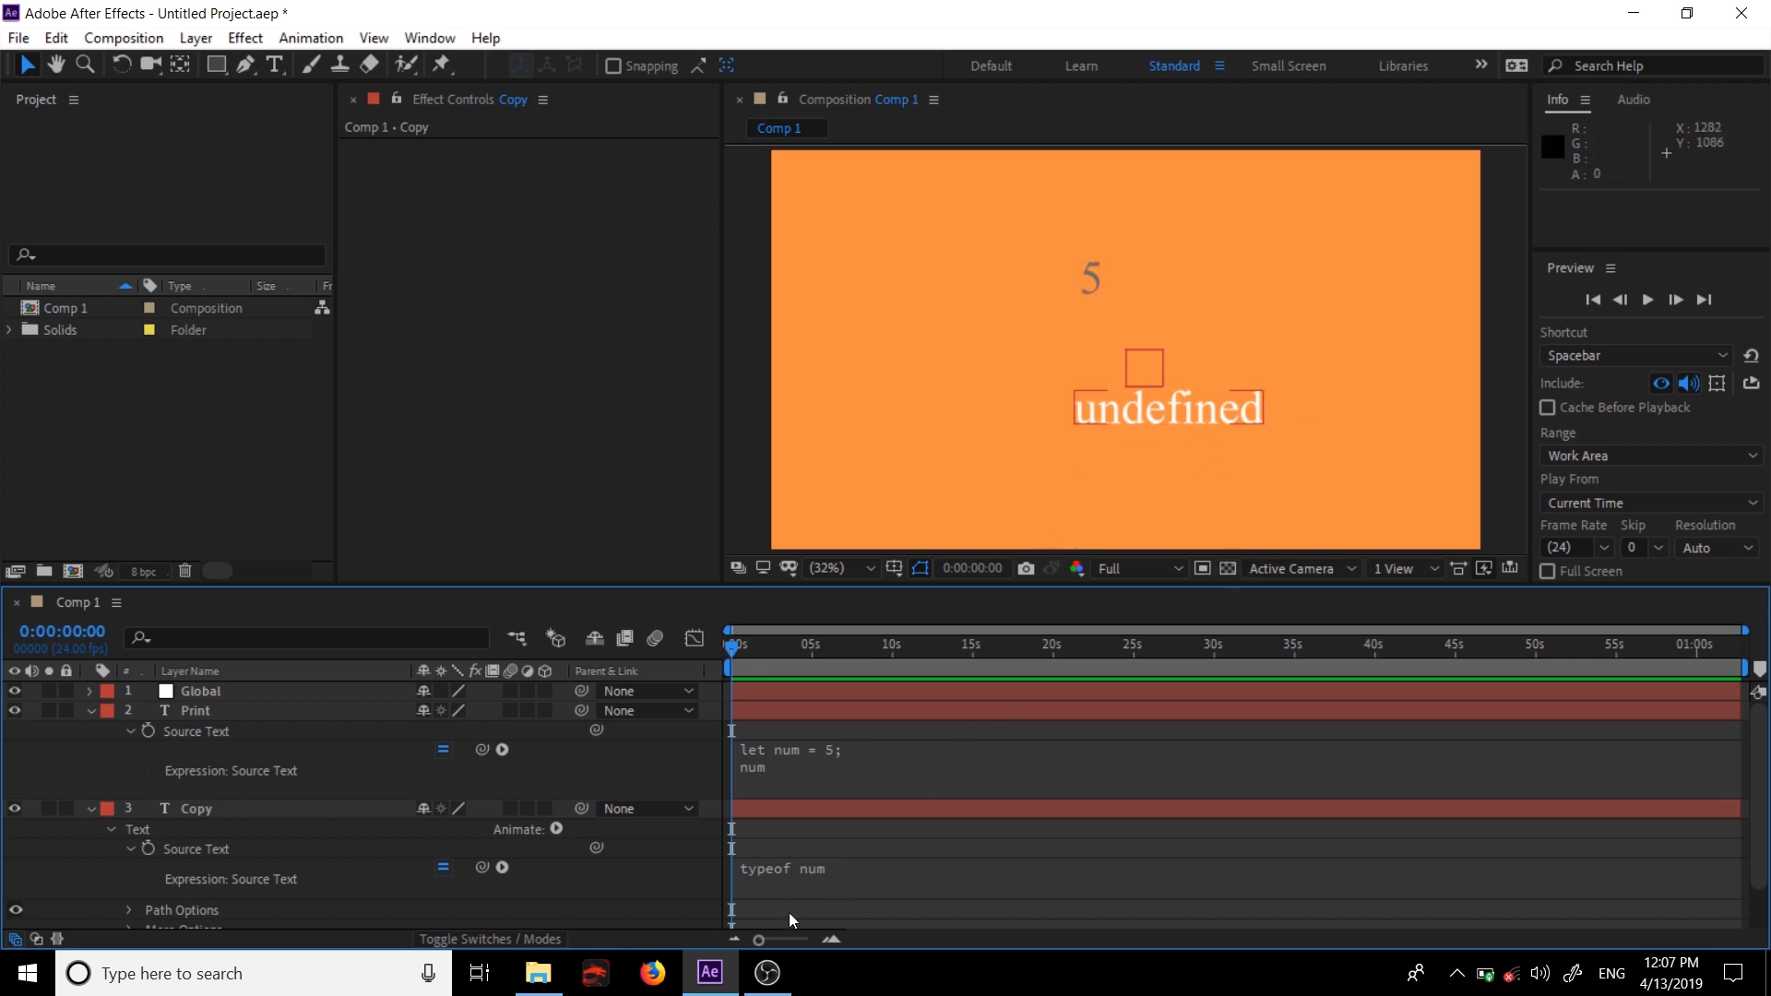
# - Remove the Source Text expressions from the Copy and Print layers and collapse both layers
pyautogui.click(800, 864)
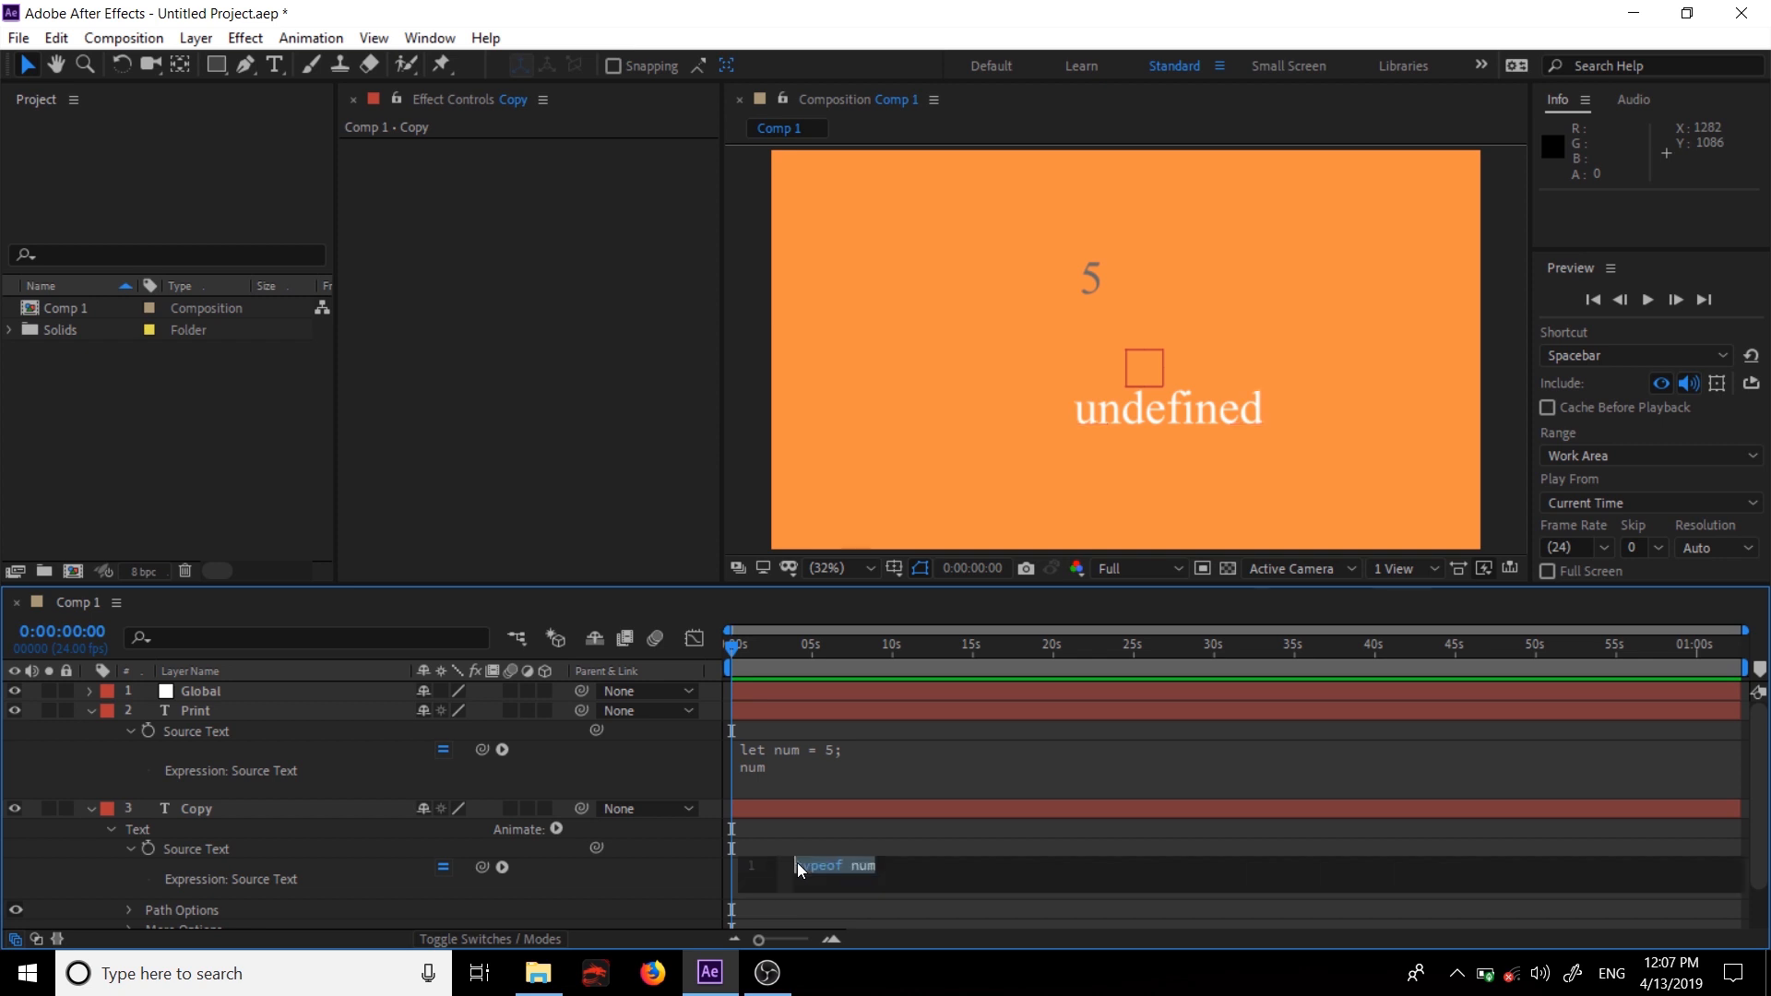
pyautogui.press('BackSpace')
pyautogui.click(770, 761)
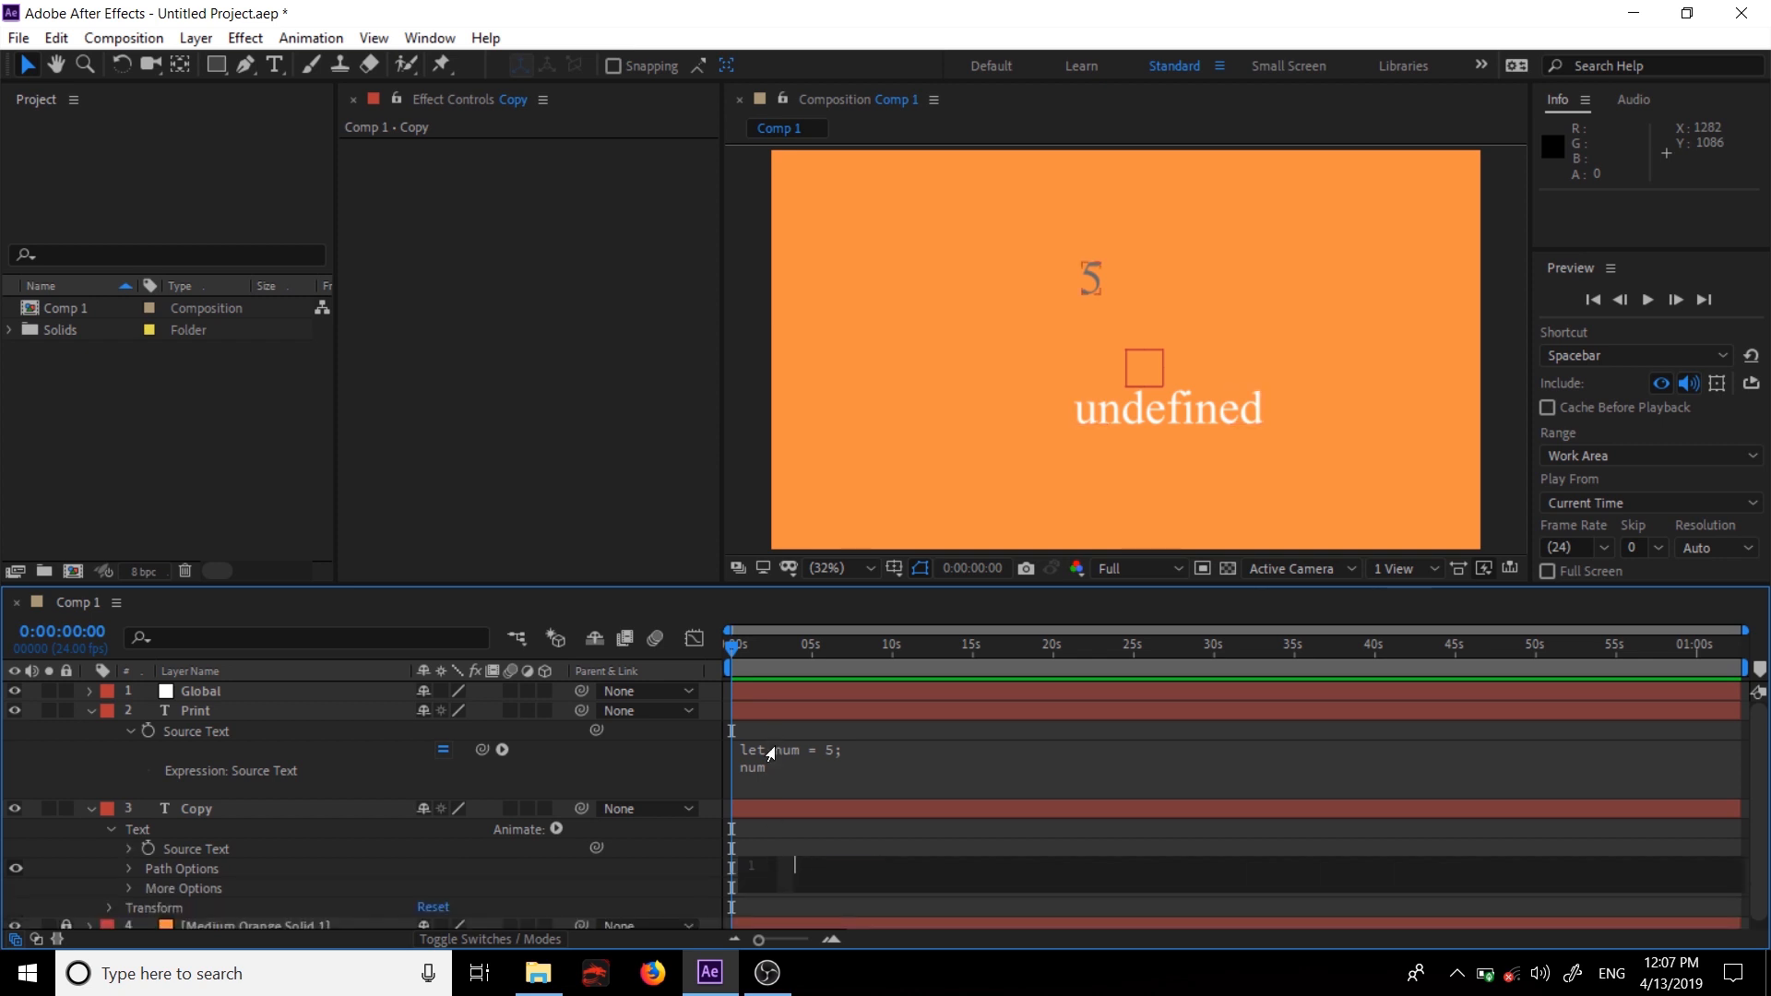
pyautogui.press('BackSpace')
pyautogui.click(181, 775)
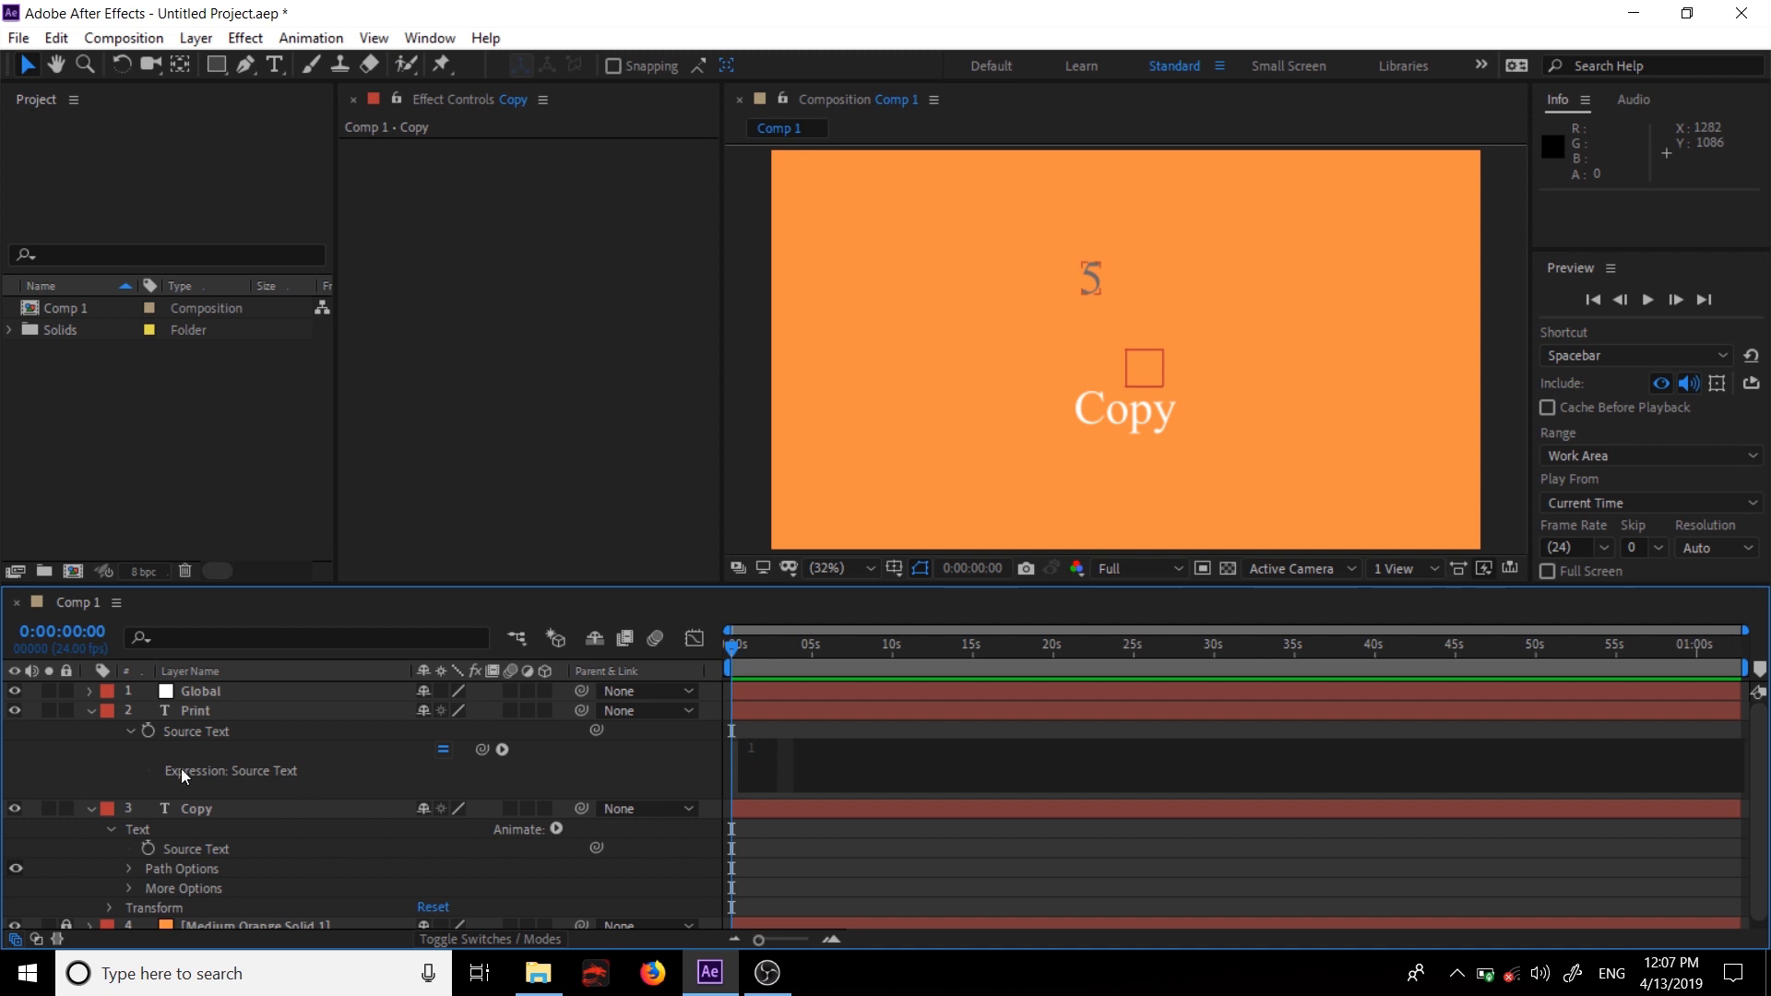
pyautogui.click(88, 711)
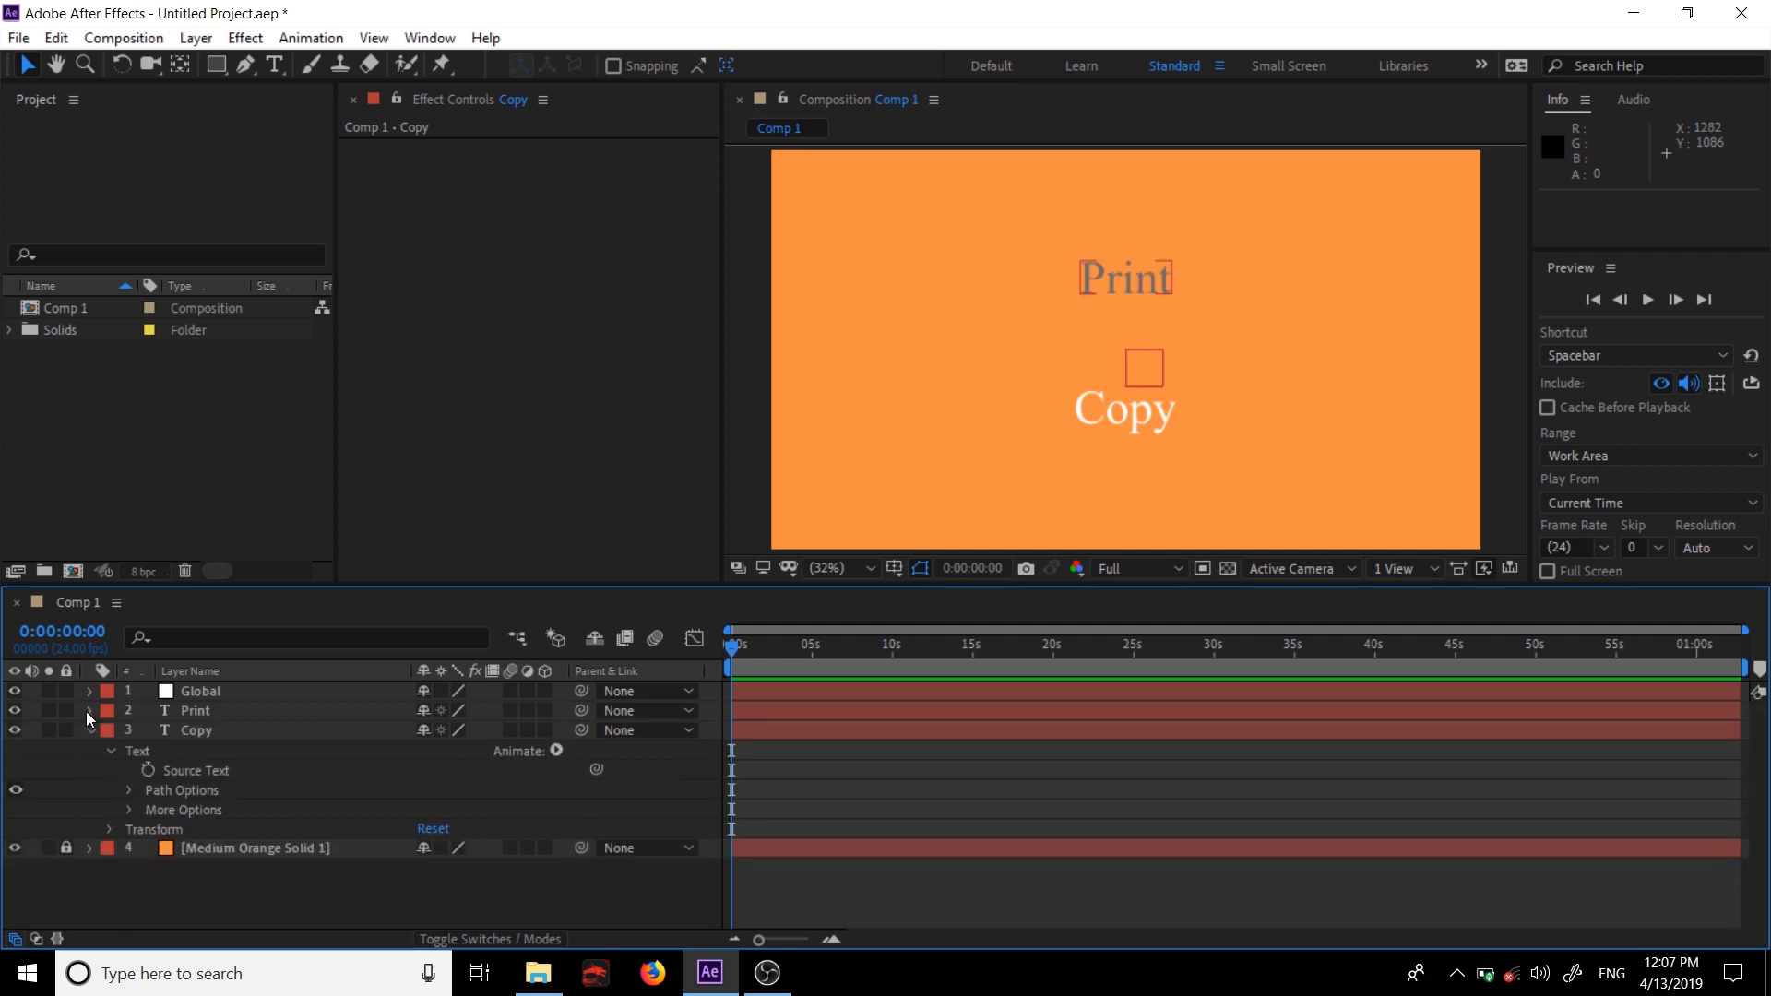
pyautogui.click(90, 729)
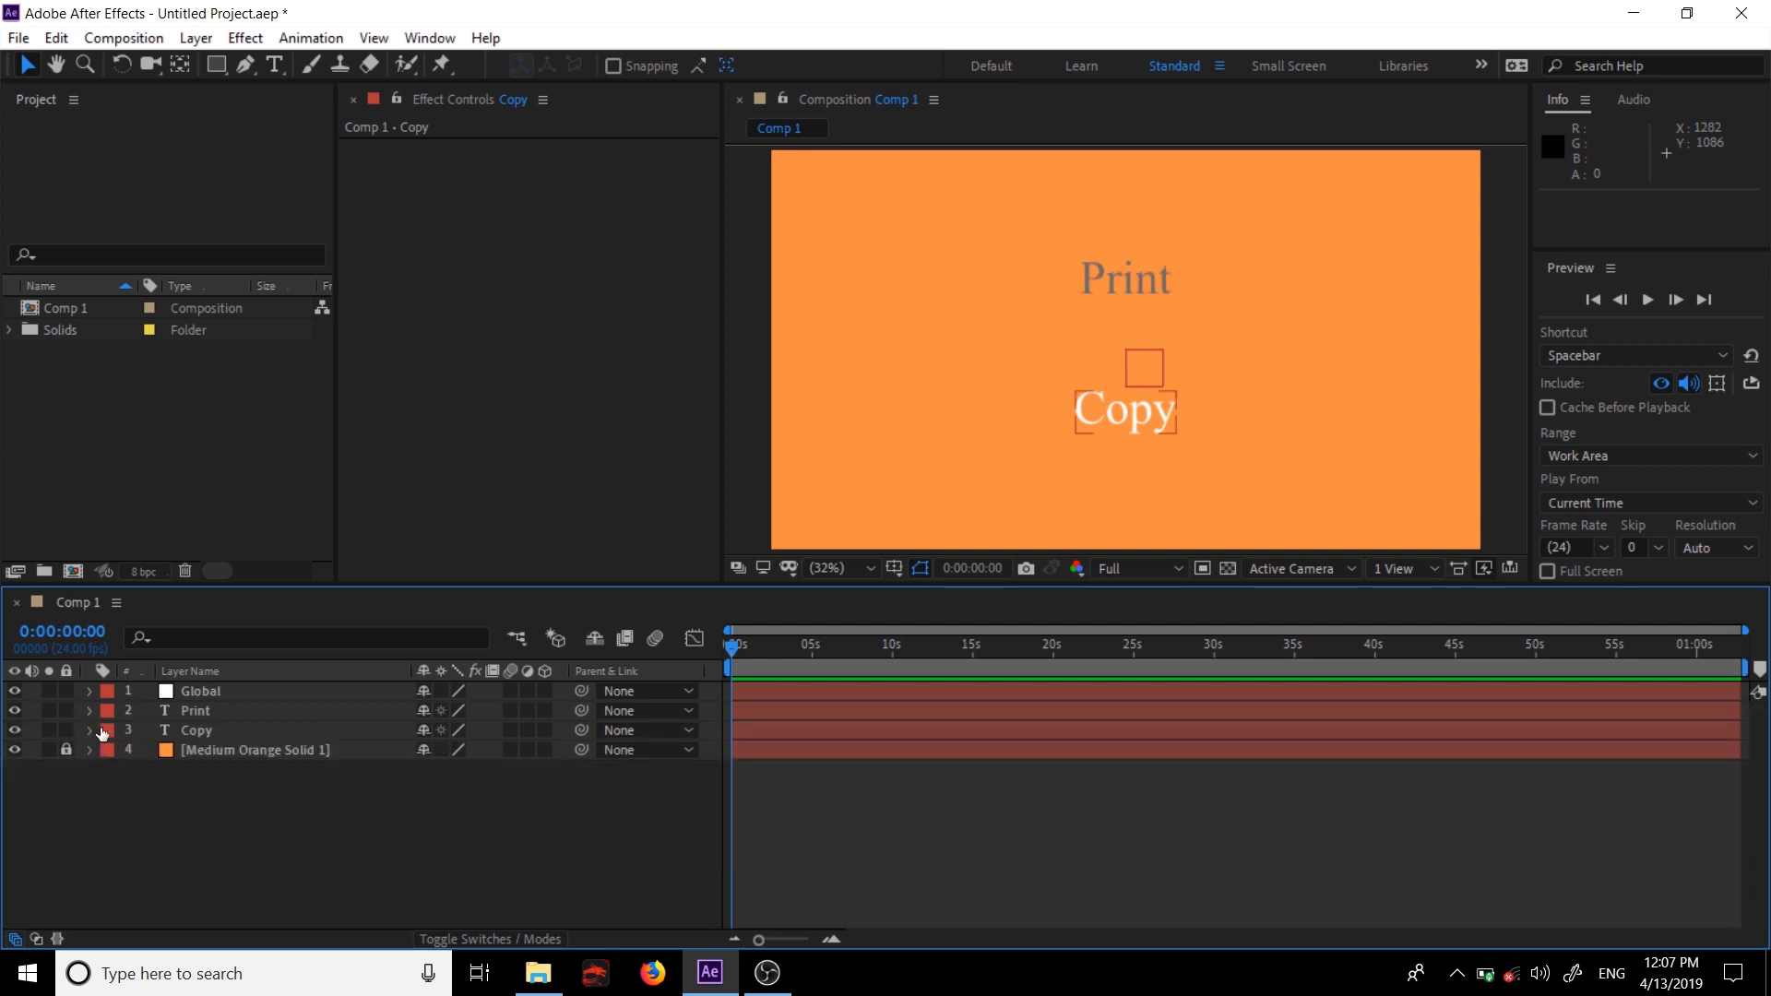
# - Lock the Effect Controls to the Global layer and add a Slider Control expression control to that layer
pyautogui.click(218, 712)
pyautogui.click(278, 696)
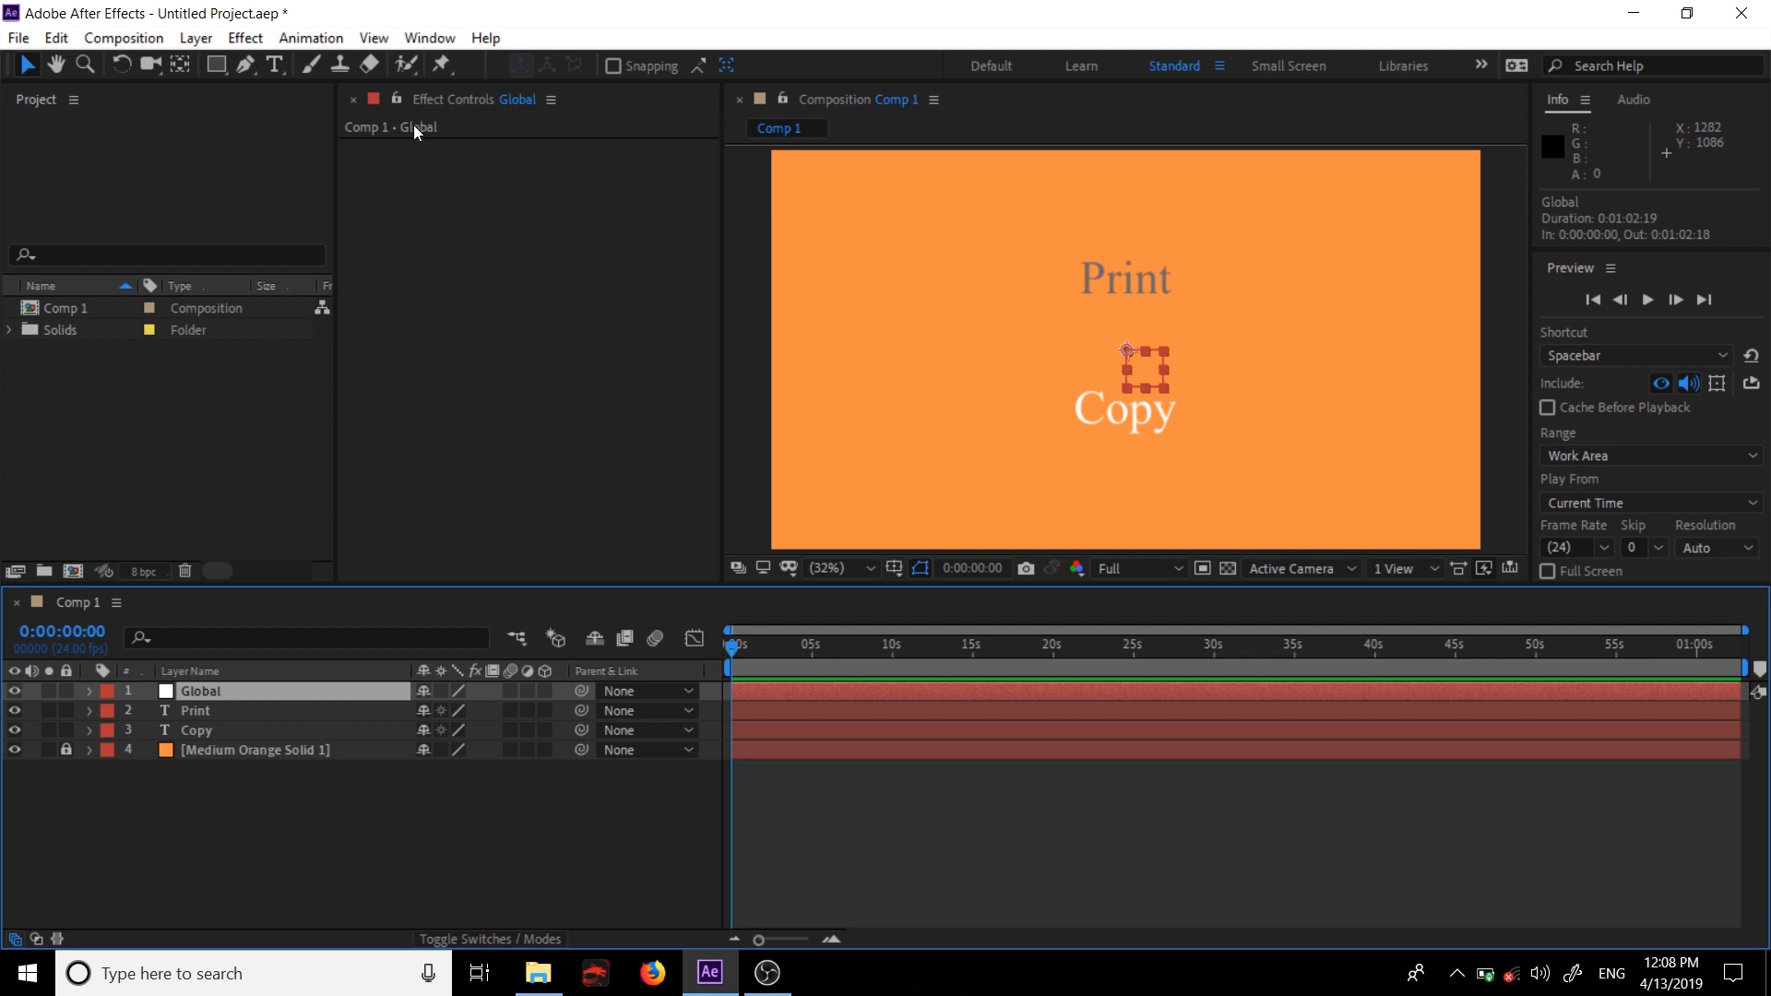
pyautogui.click(397, 99)
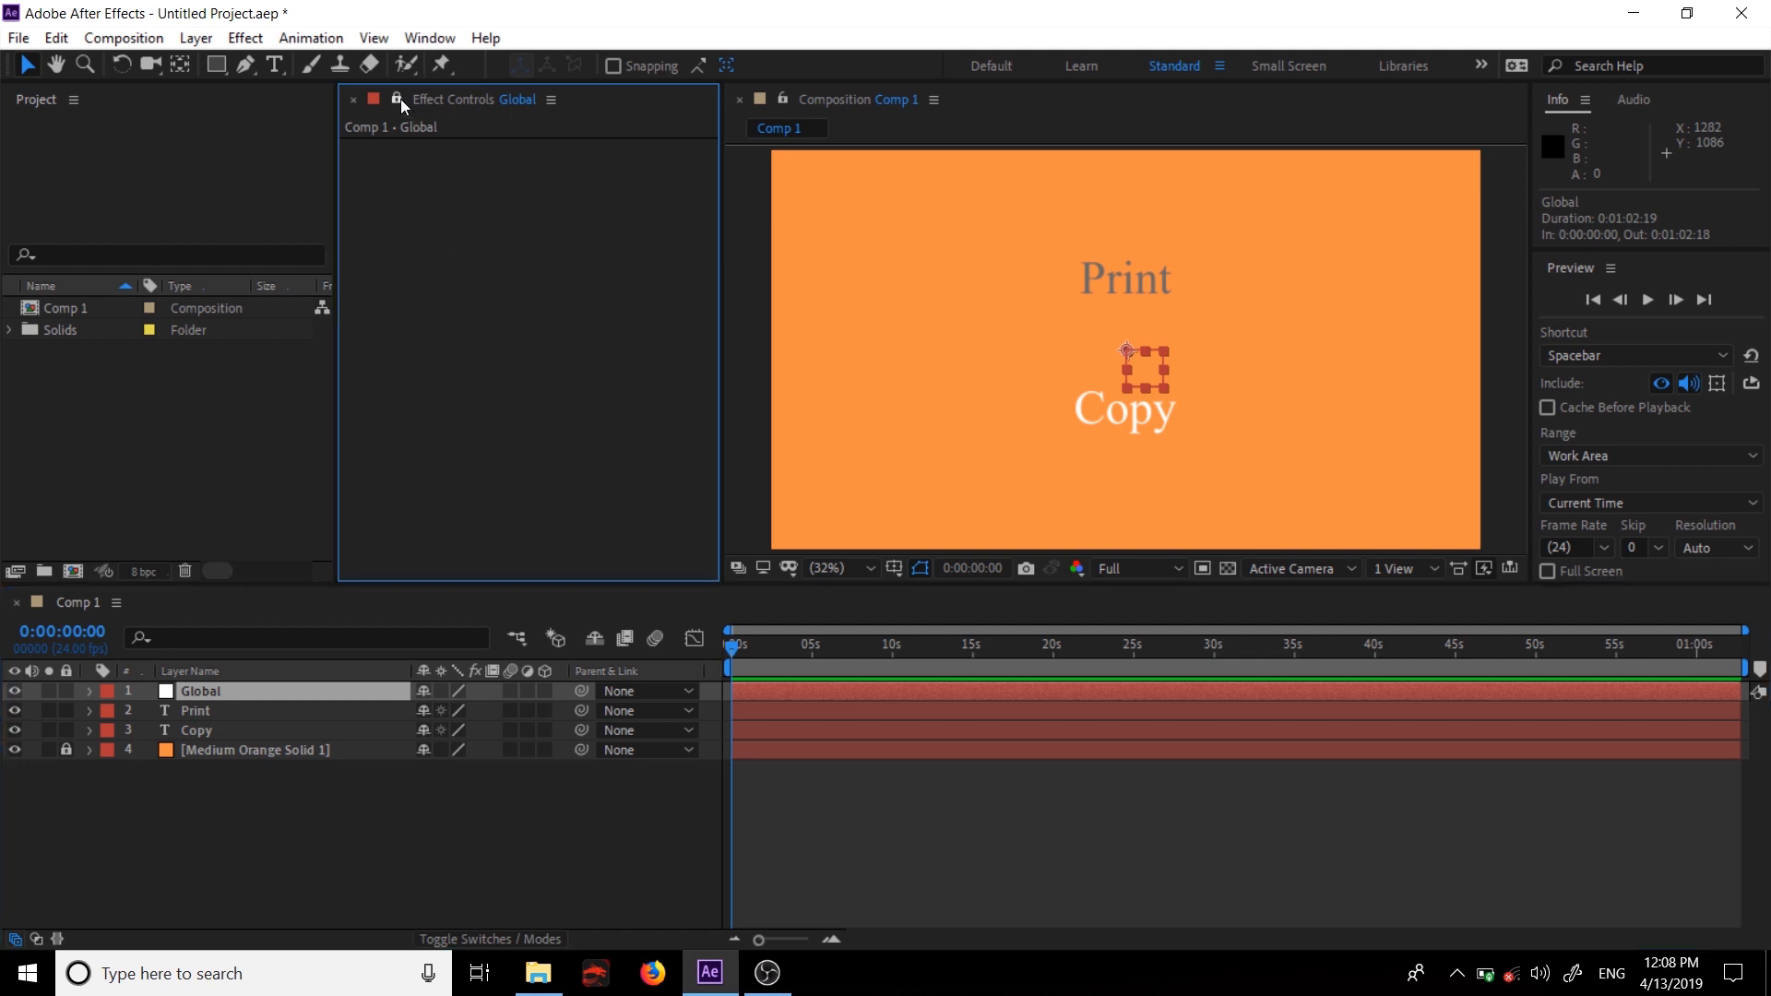
pyautogui.rightClick(440, 307)
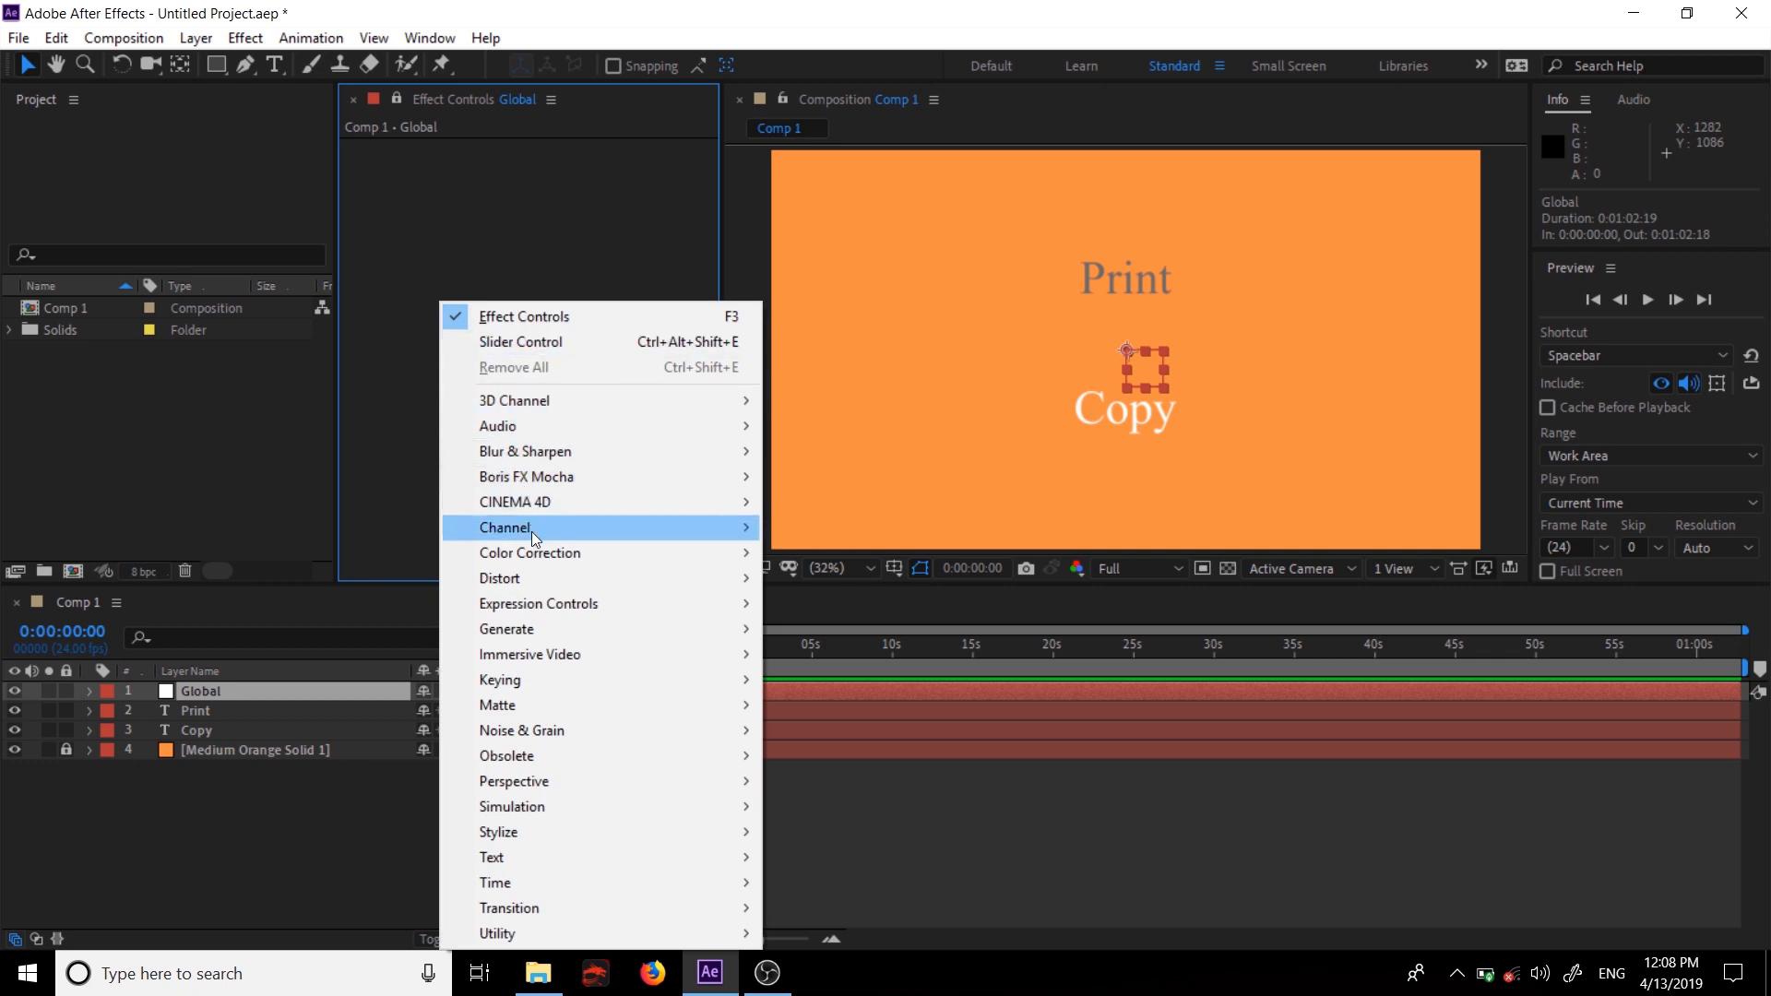
pyautogui.moveTo(540, 616)
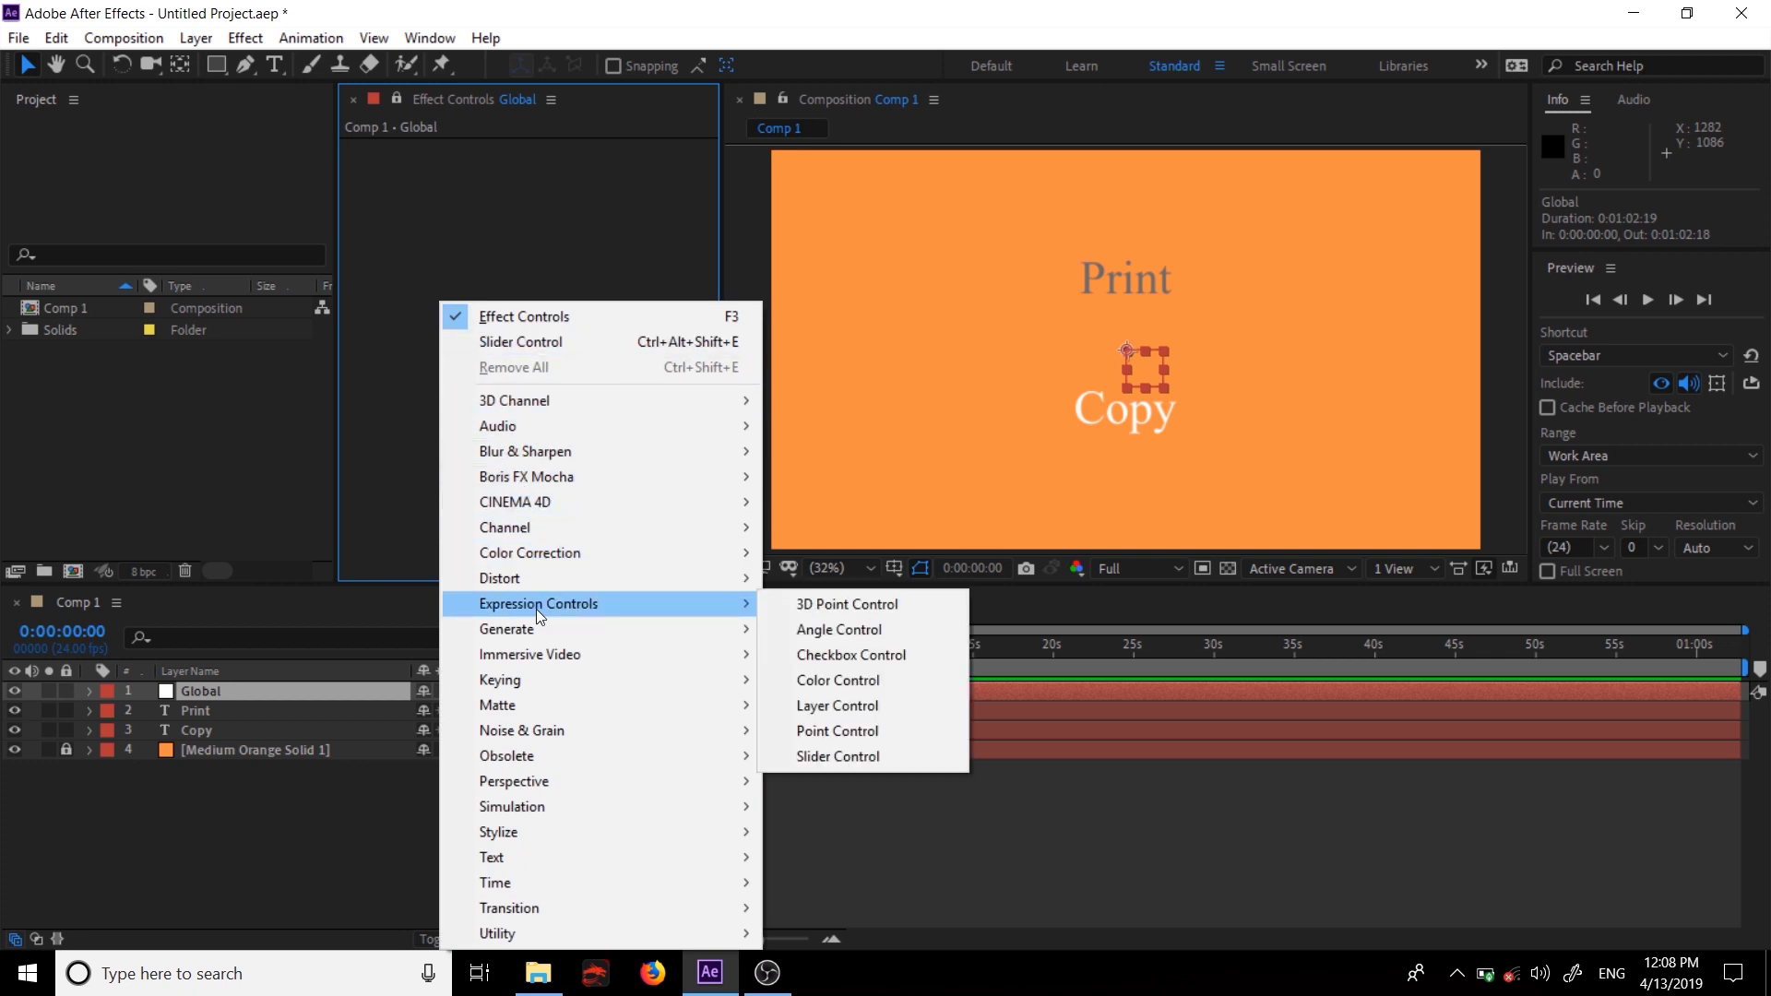
pyautogui.click(845, 756)
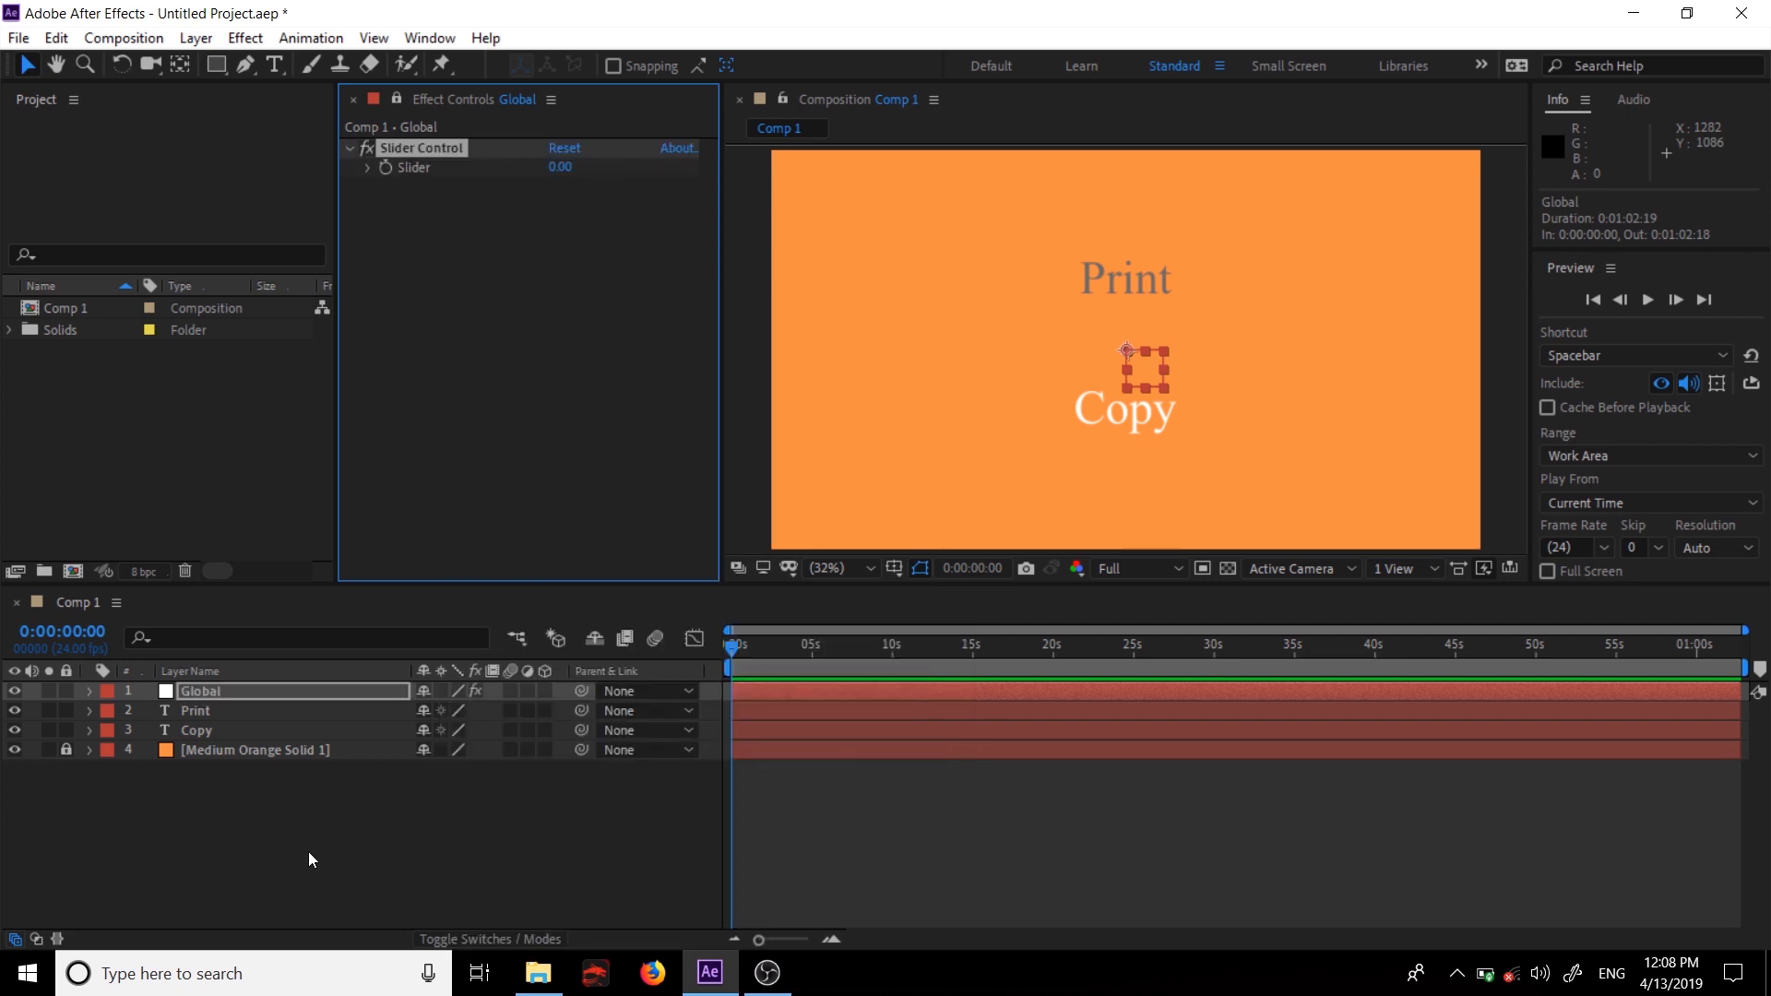
# - Link the Print layer's Source Text to the Global layer's Slider with an expression
pyautogui.click(213, 710)
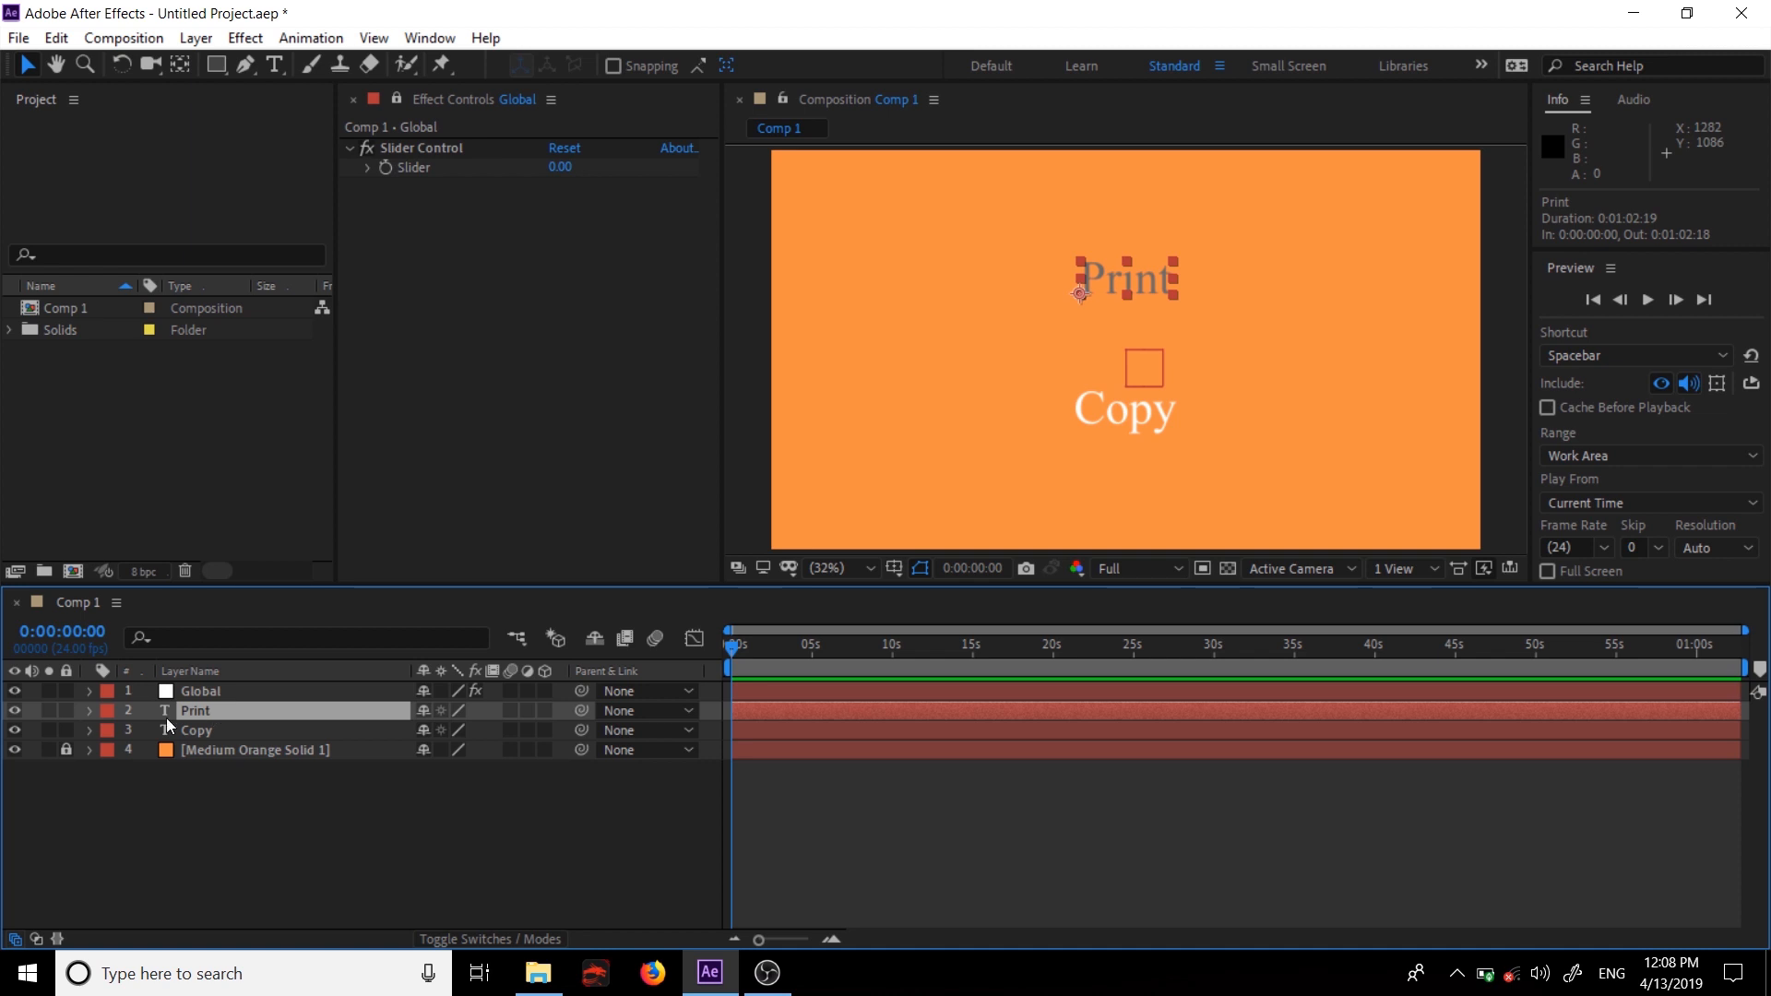
pyautogui.click(90, 710)
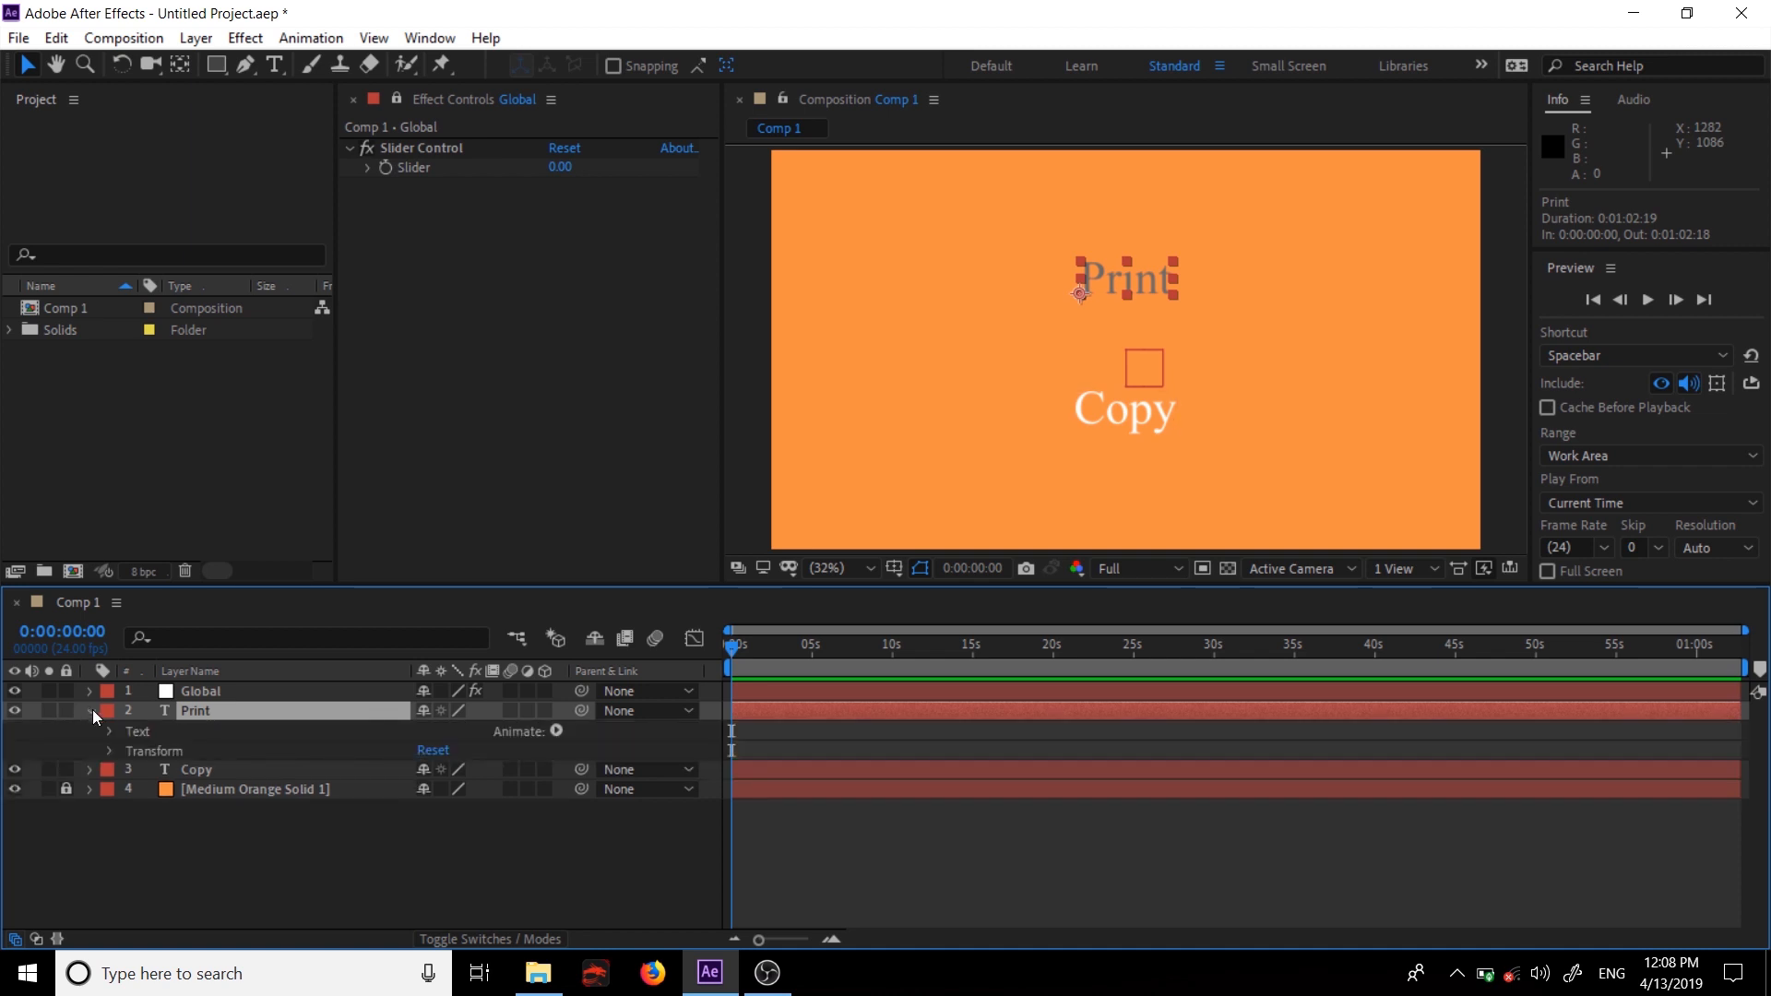
pyautogui.click(110, 734)
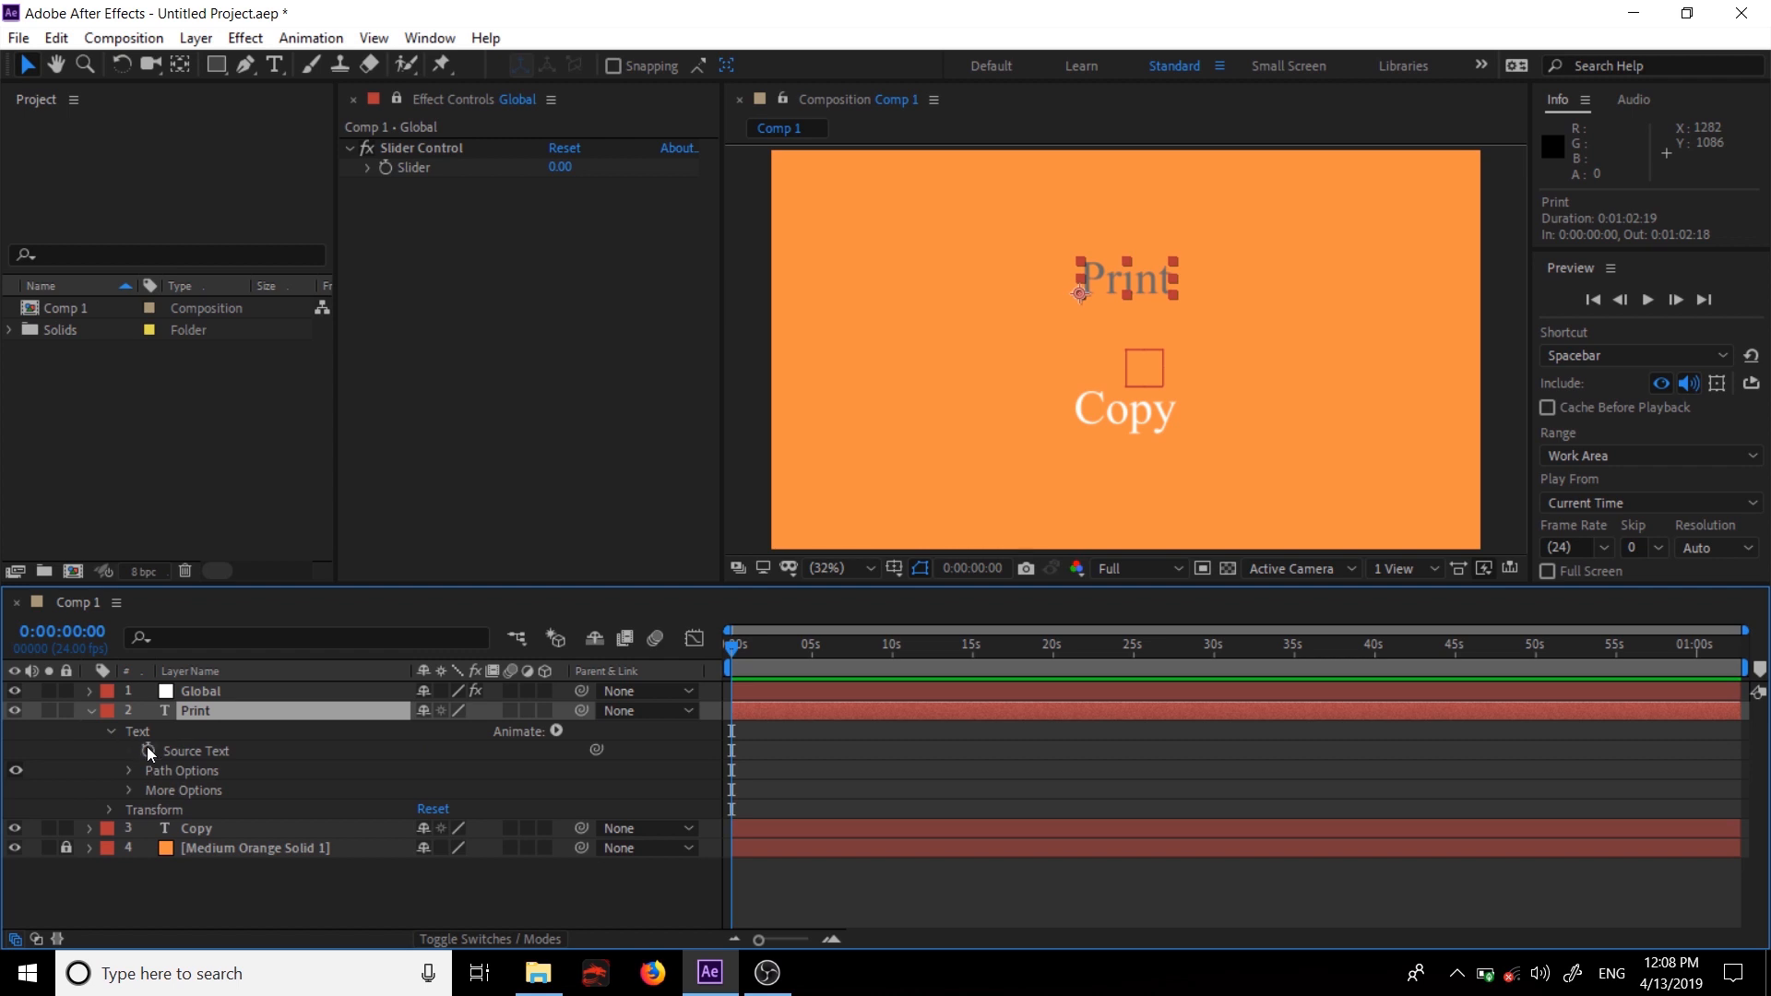
pyautogui.keyDown('alt'); pyautogui.click(152, 749); pyautogui.keyUp('alt')
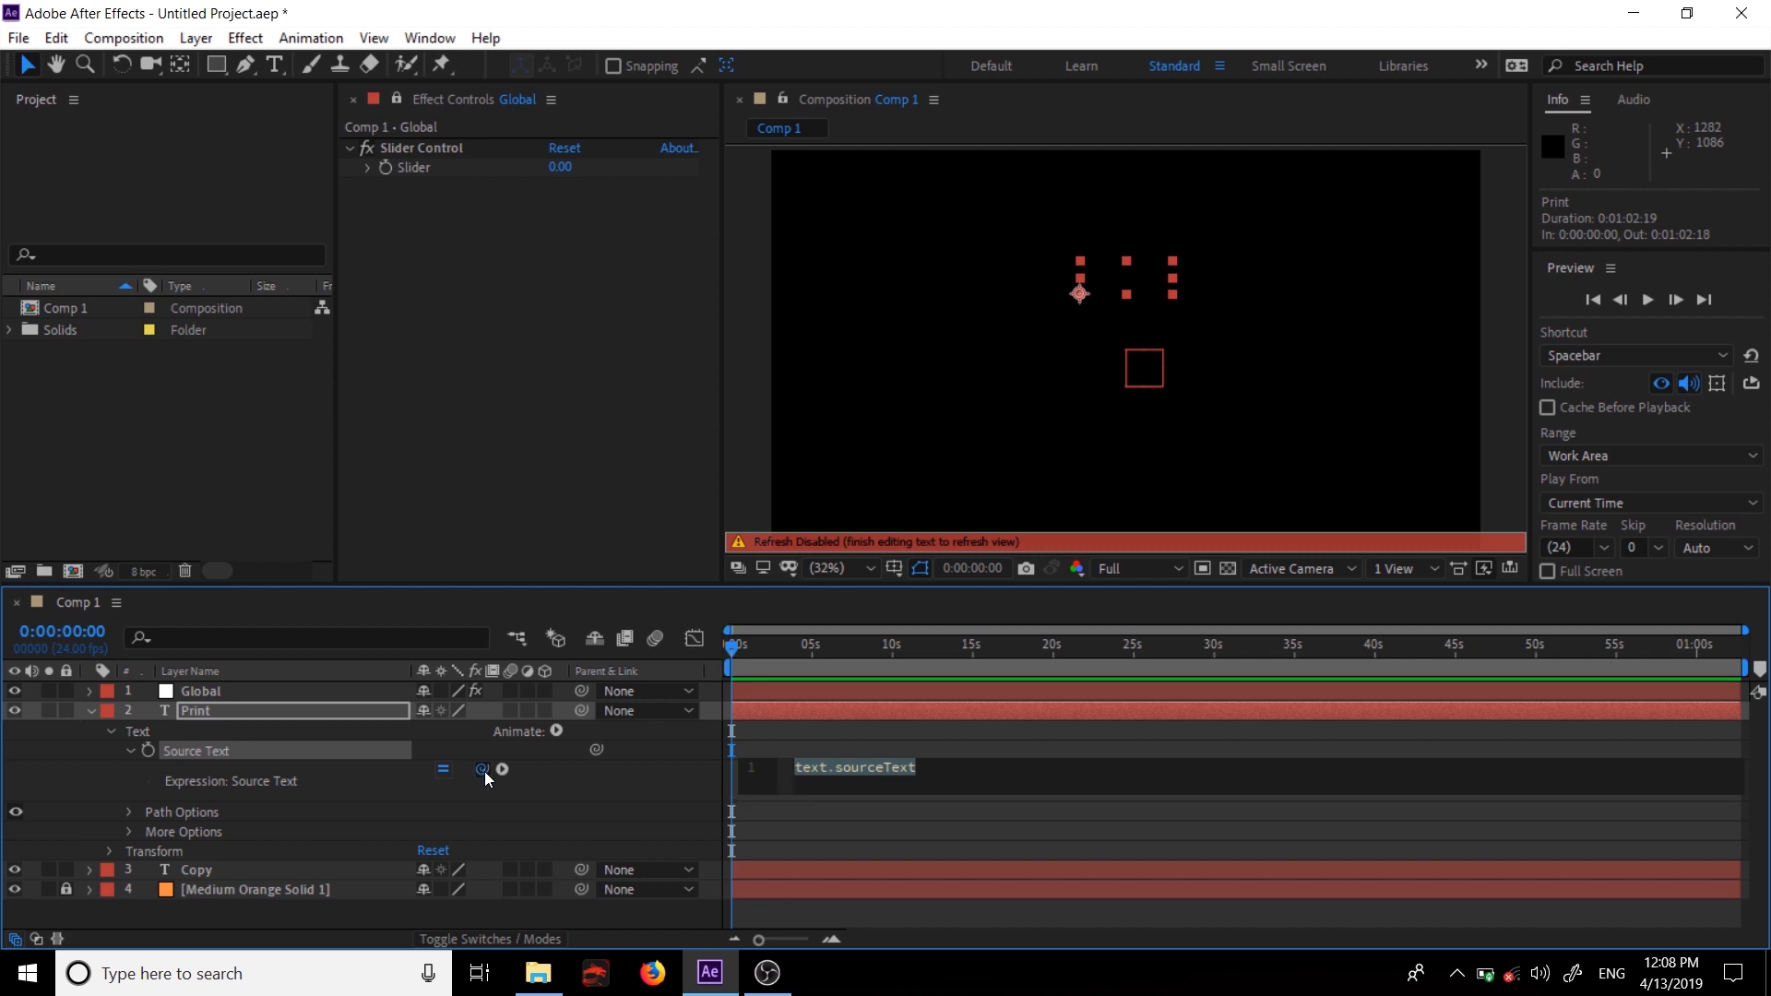
pyautogui.moveTo(484, 771); pyautogui.dragTo(412, 168)
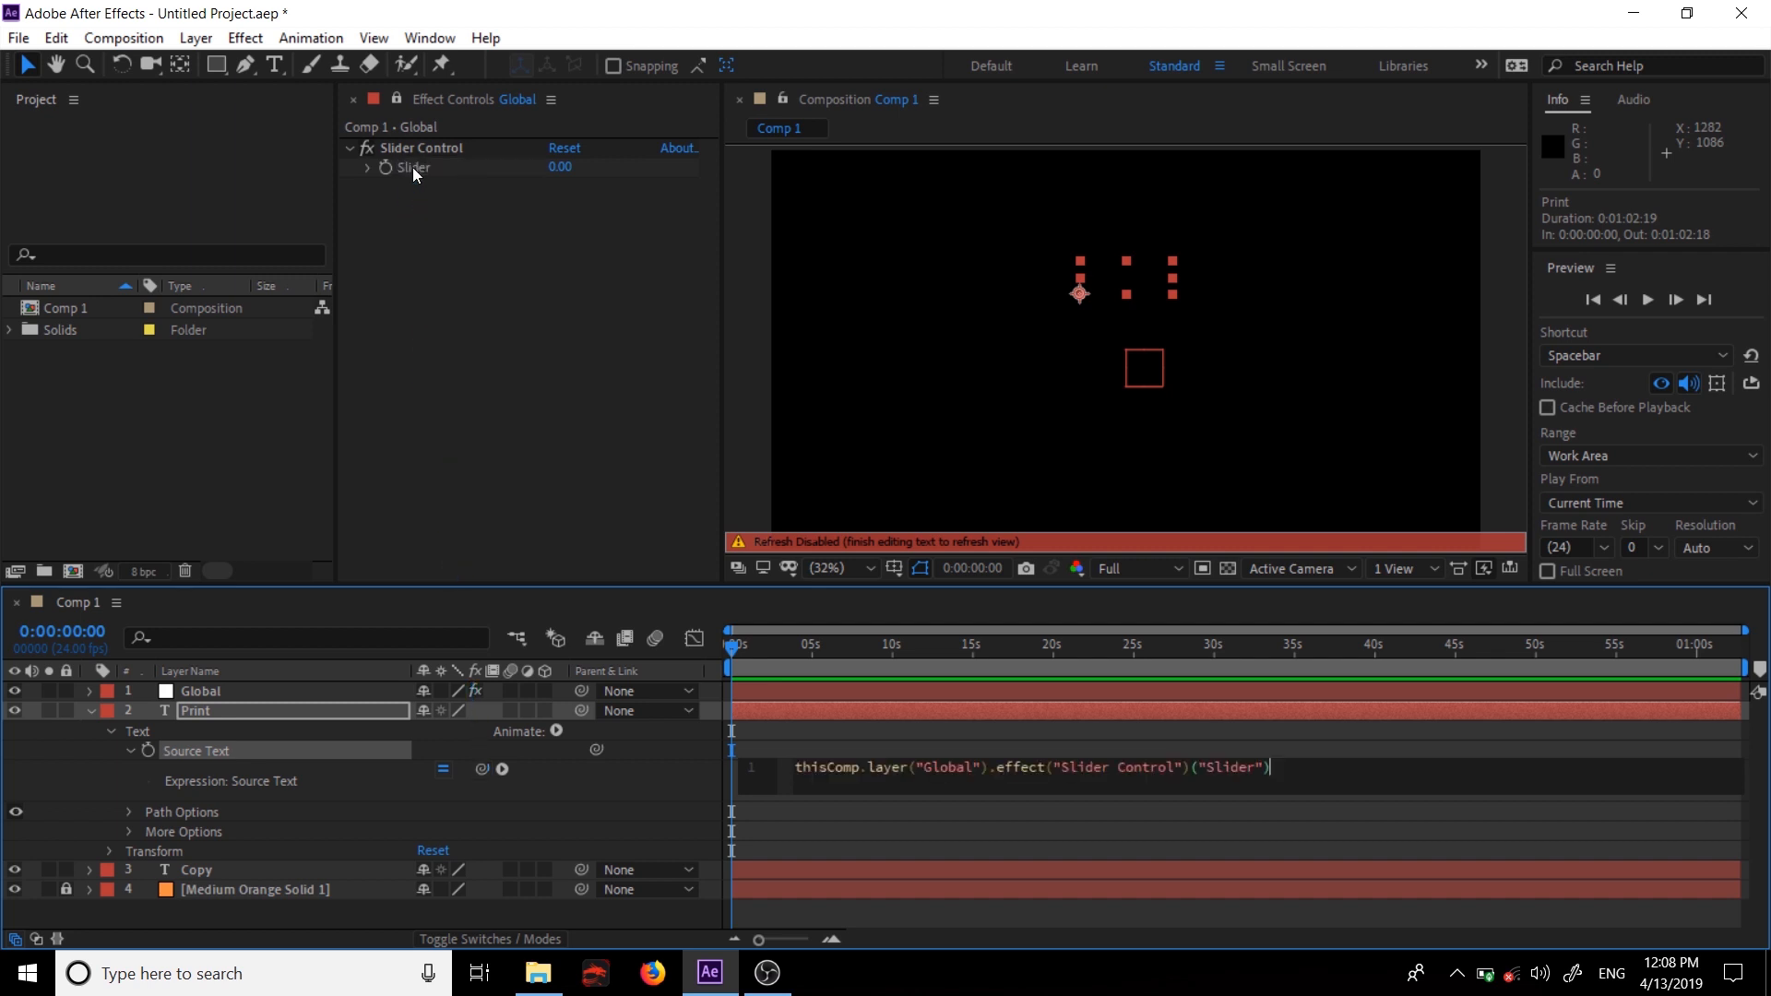
pyautogui.click(618, 789)
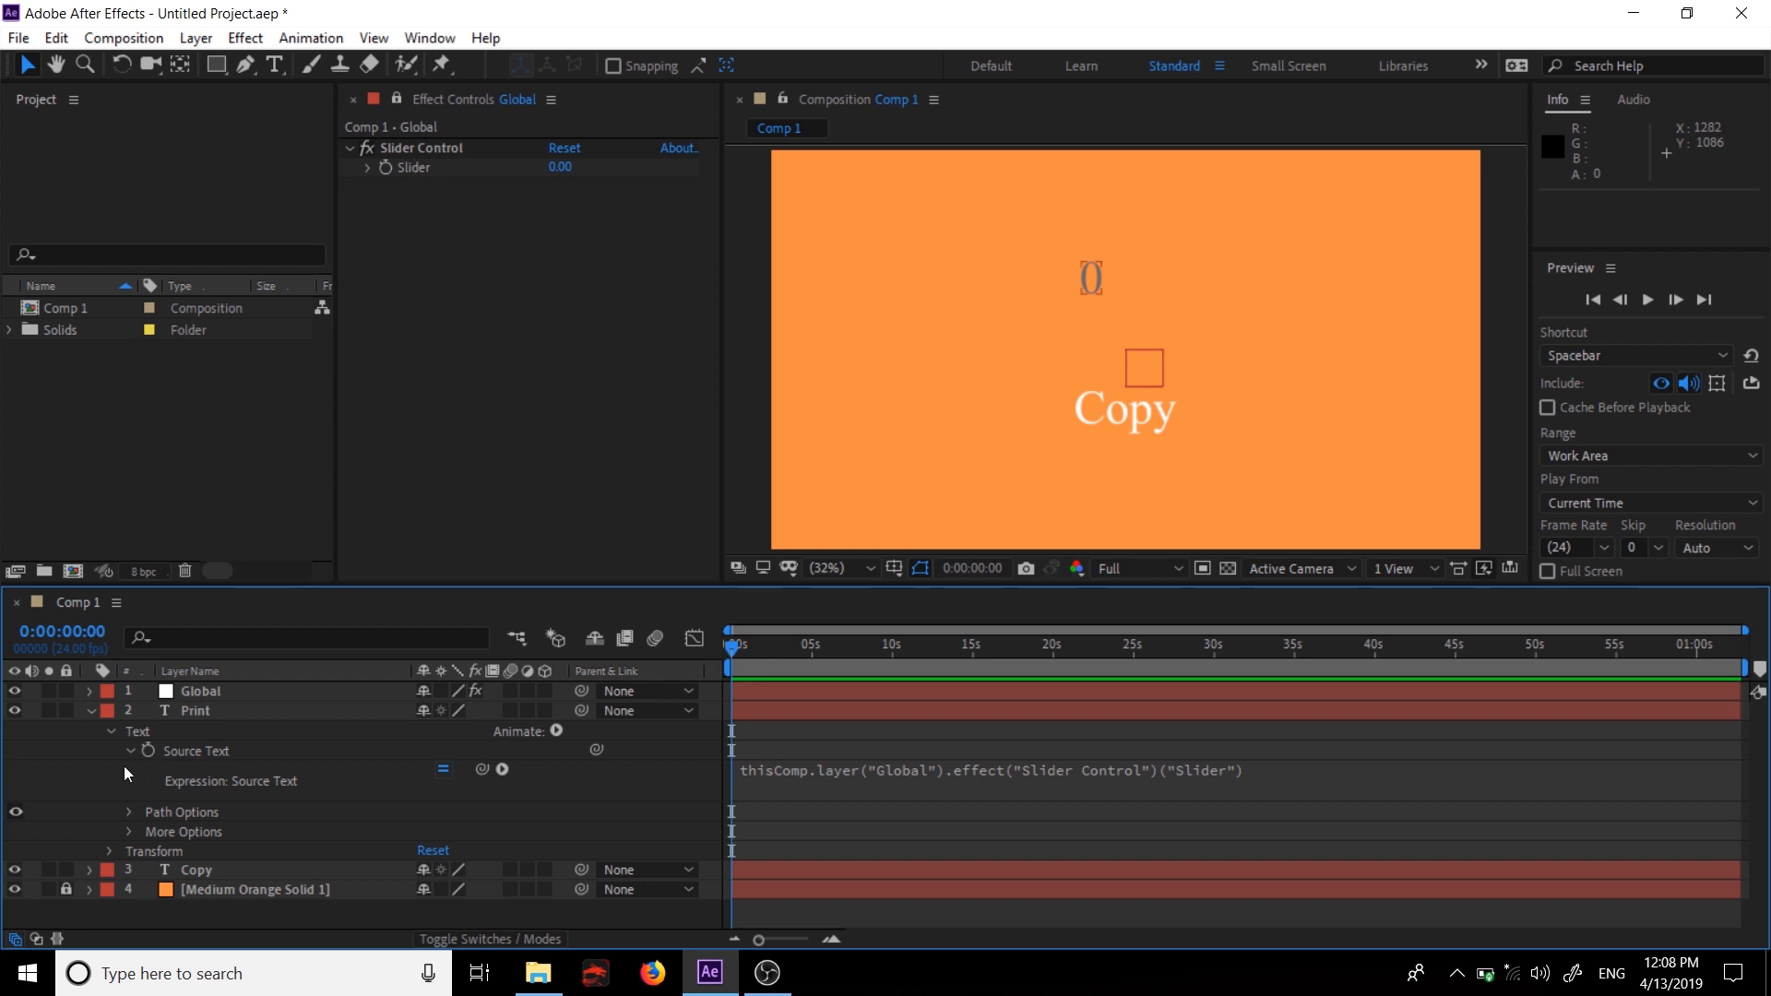
# - Copy the Print layer's Slider expression into a new Source Text expression on the Copy layer
pyautogui.click(196, 711)
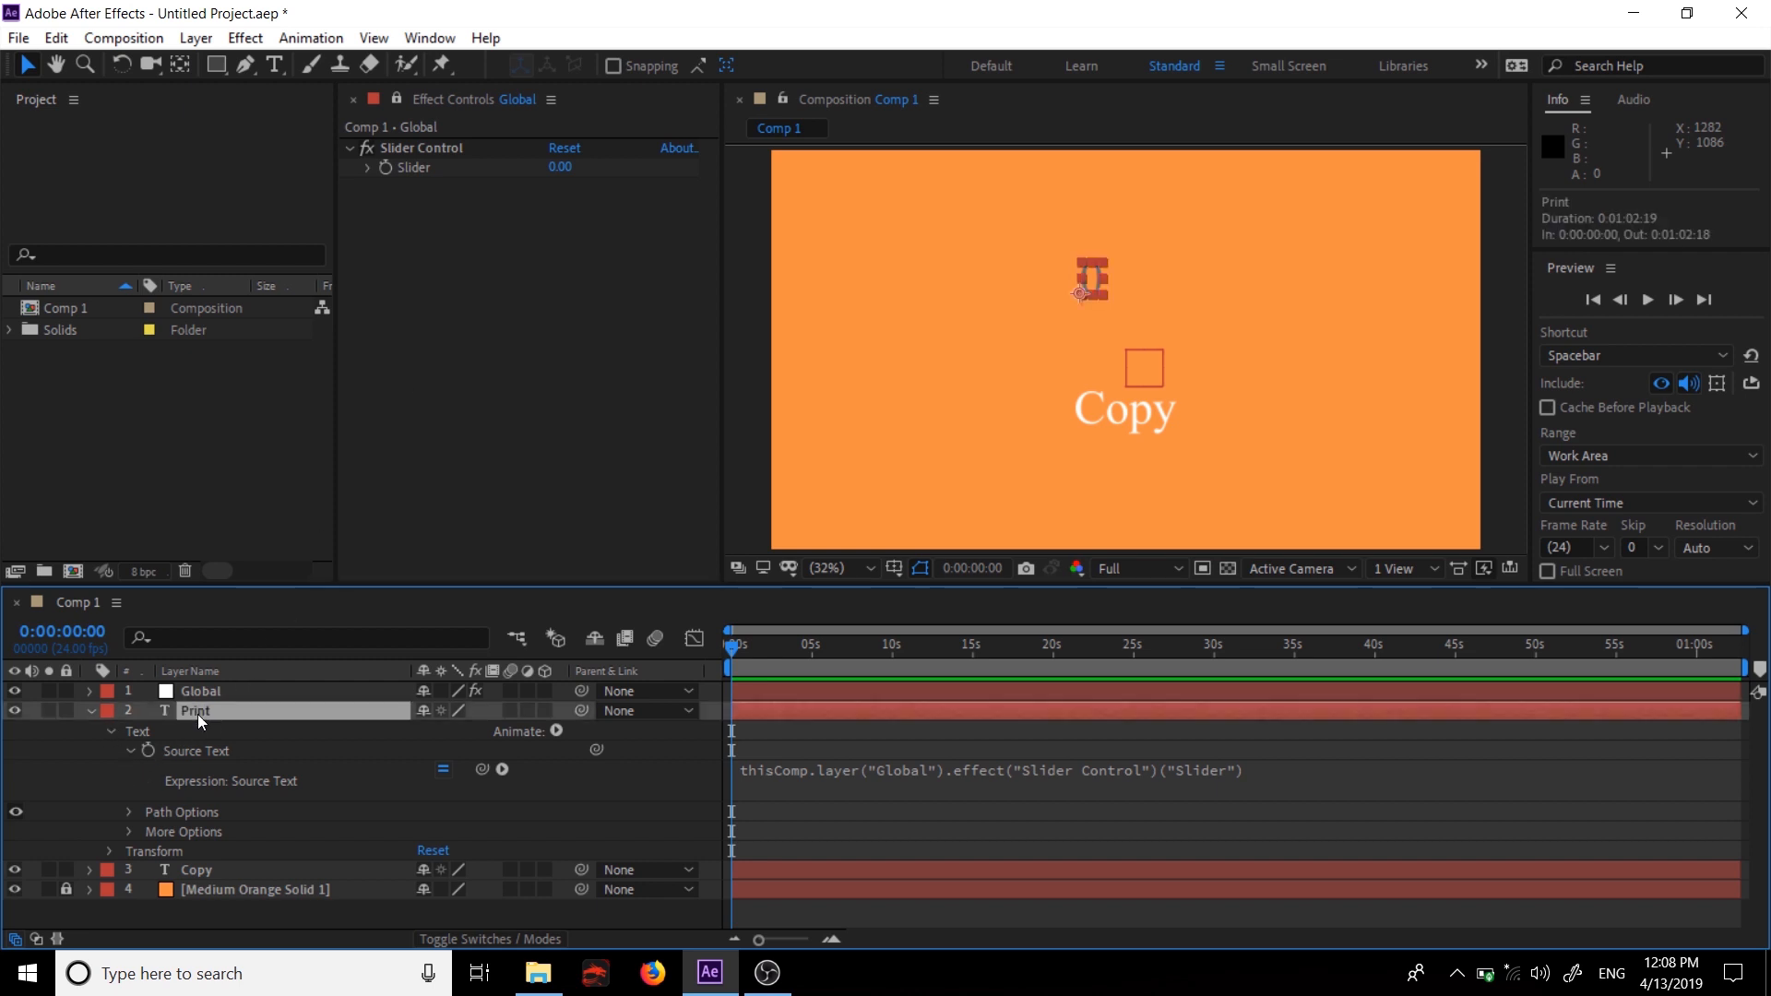
pyautogui.press('e')
pyautogui.press('e')
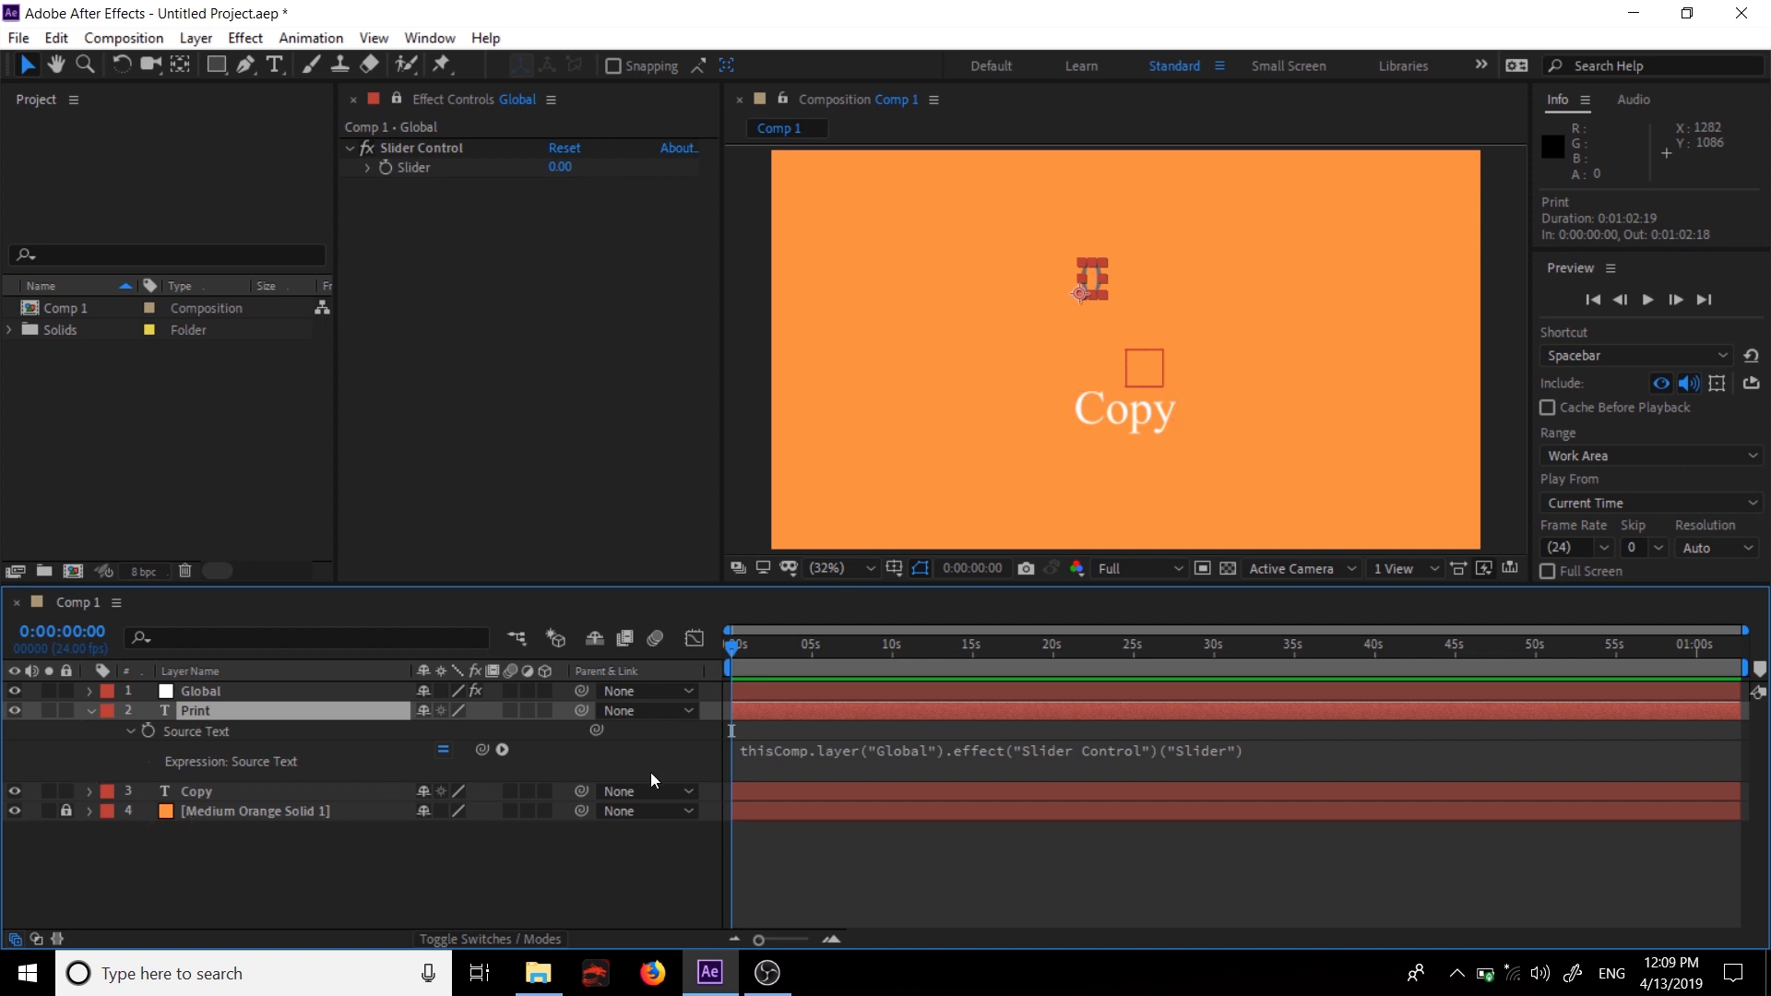
pyautogui.click(784, 760)
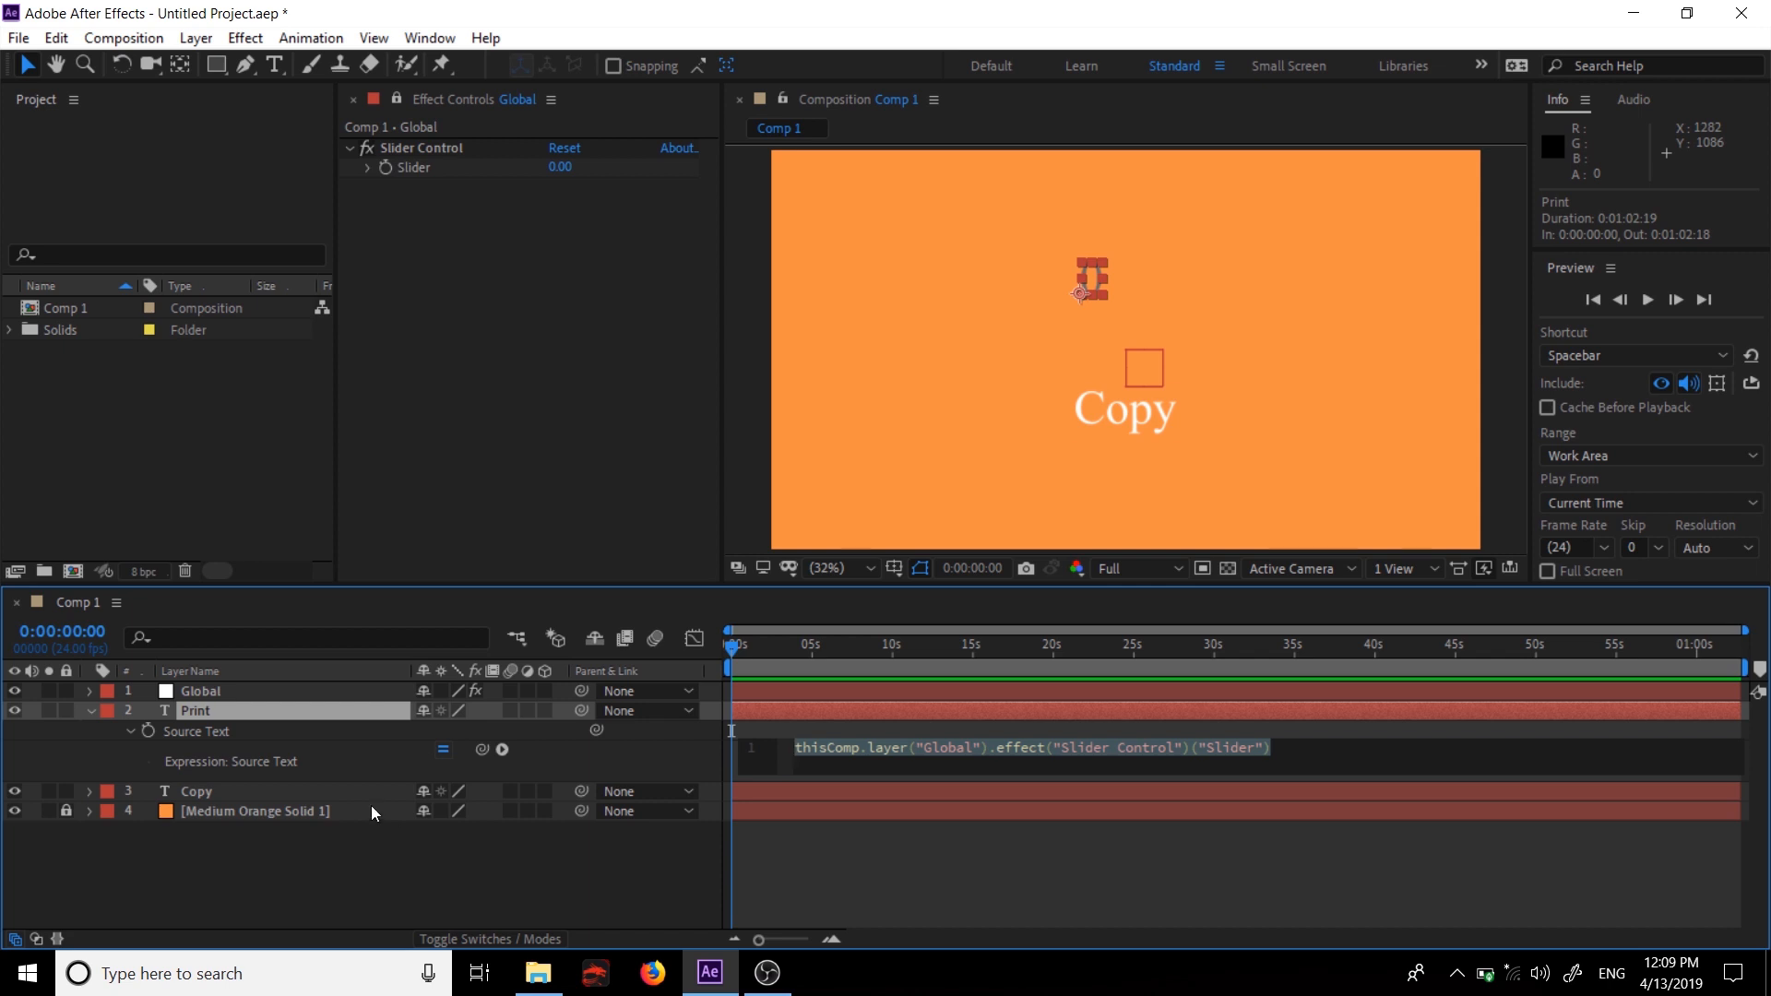
pyautogui.click(89, 790)
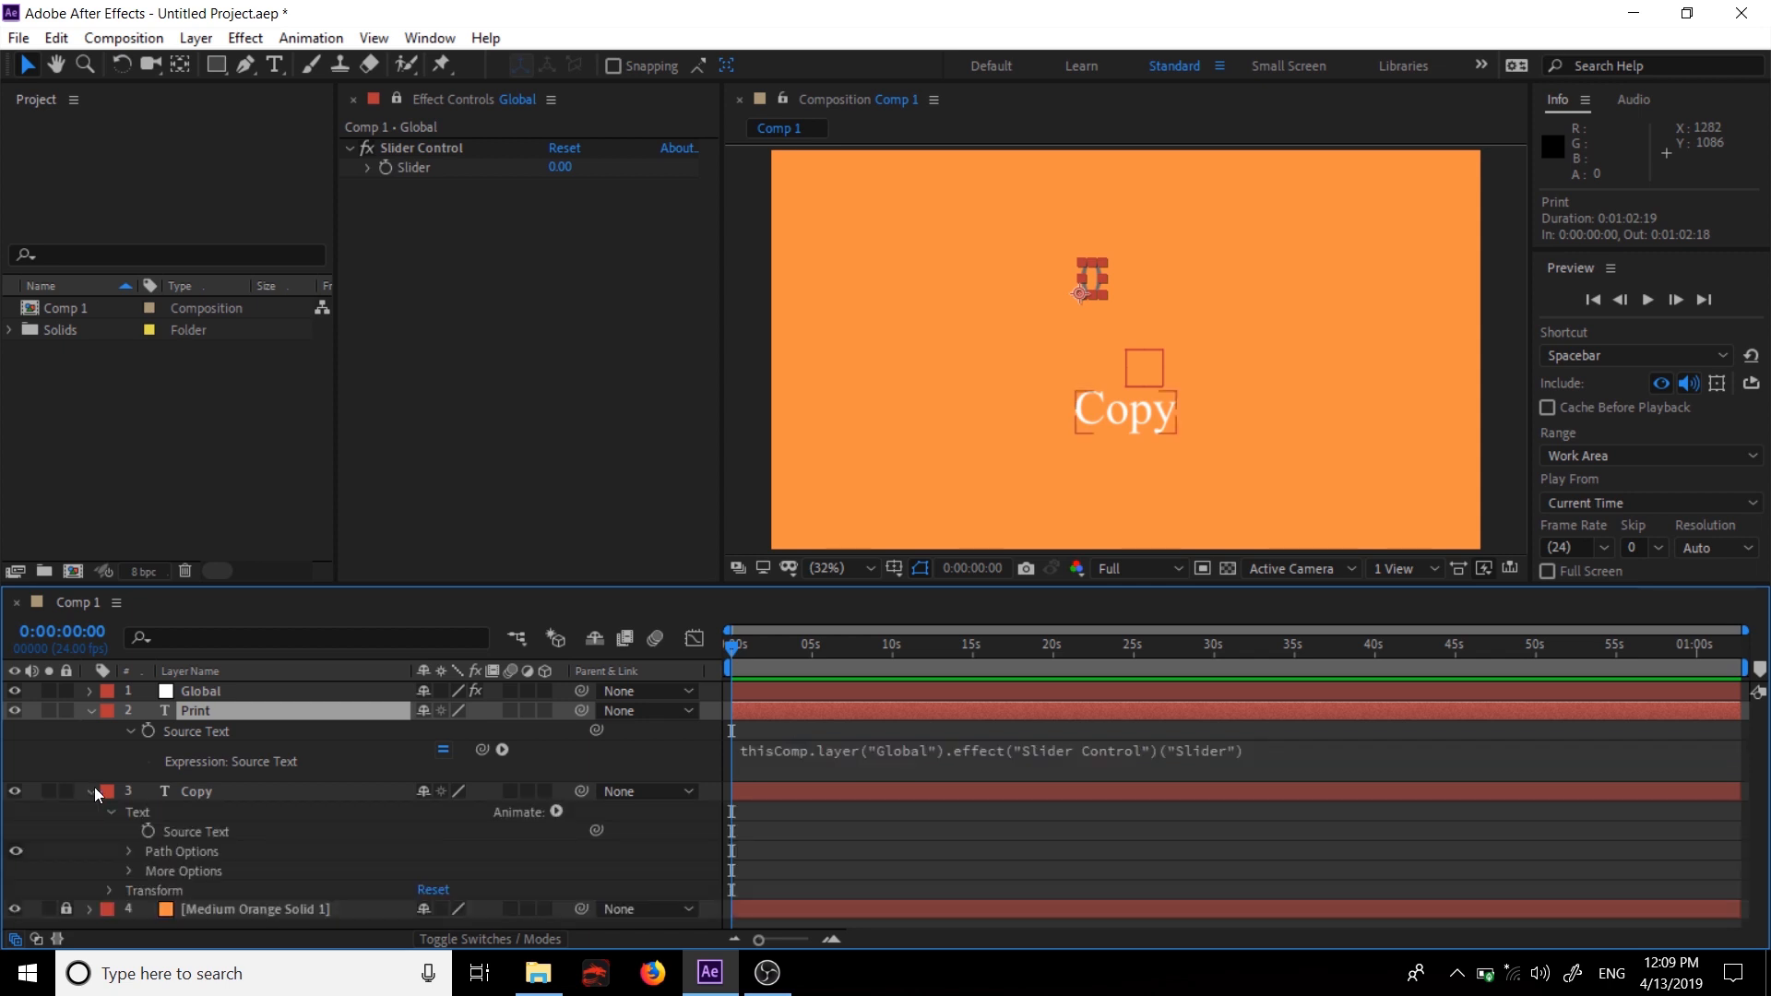
pyautogui.keyDown('alt'); pyautogui.click(149, 832); pyautogui.keyUp('alt')
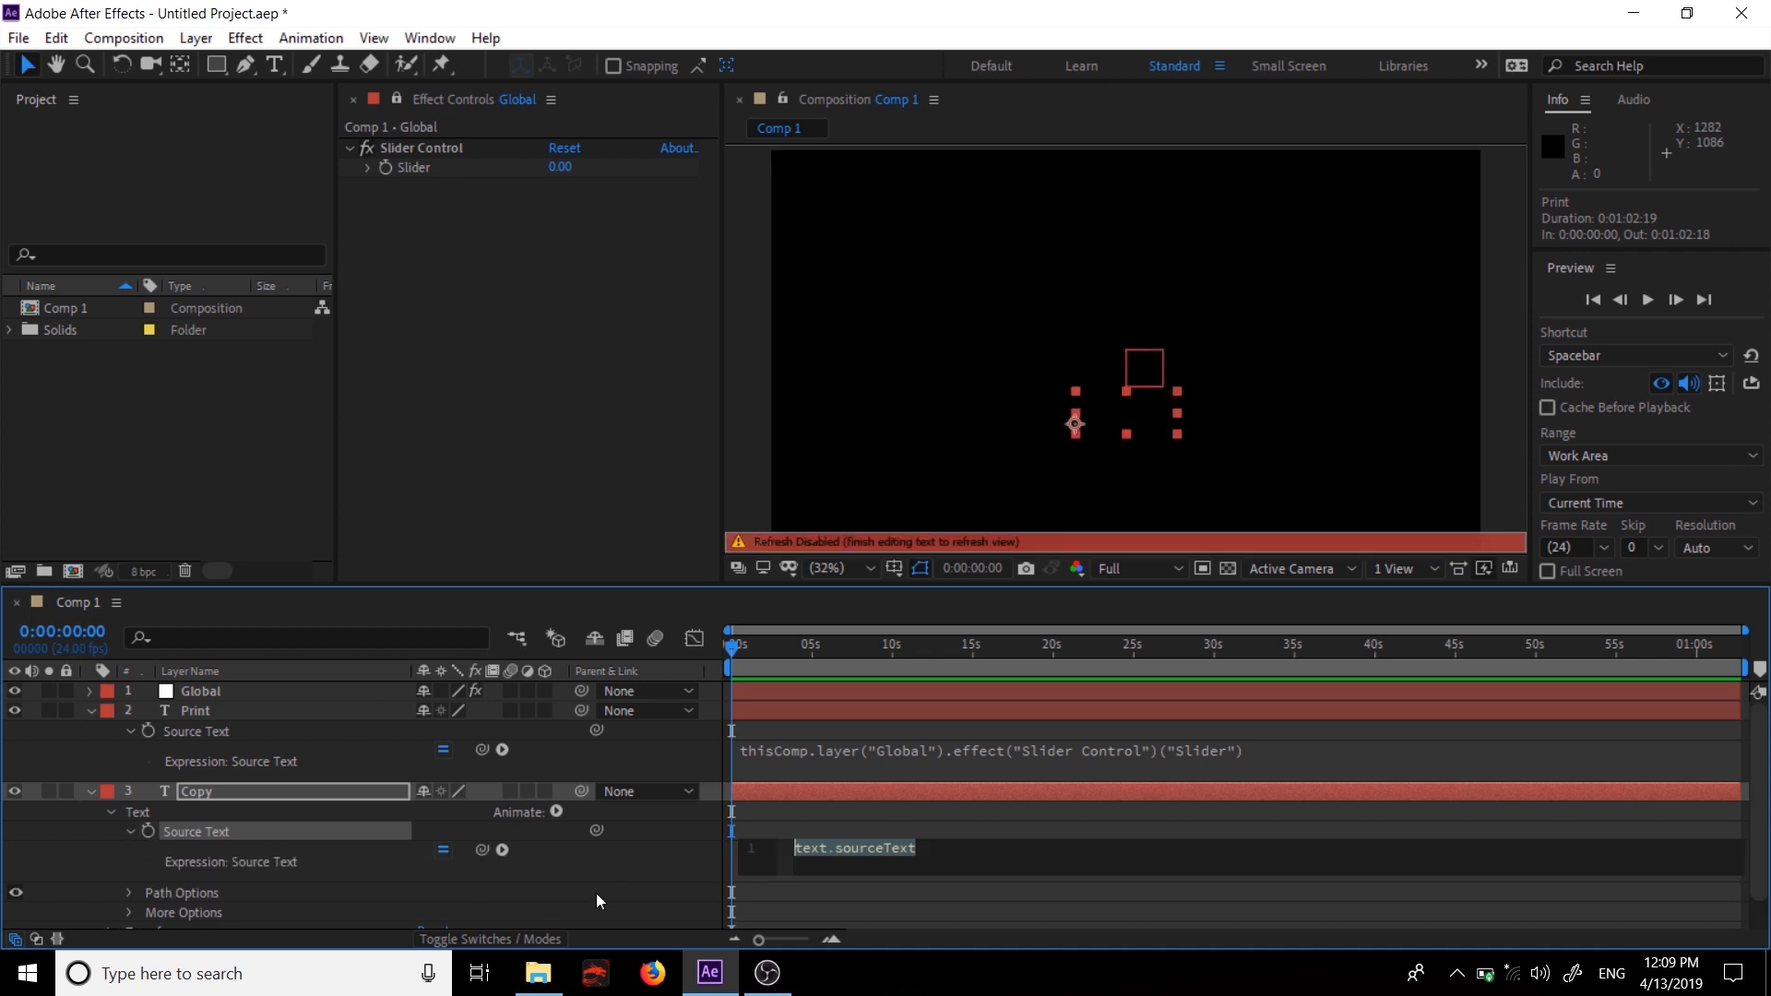
pyautogui.hotkey('ctrl', 'v')
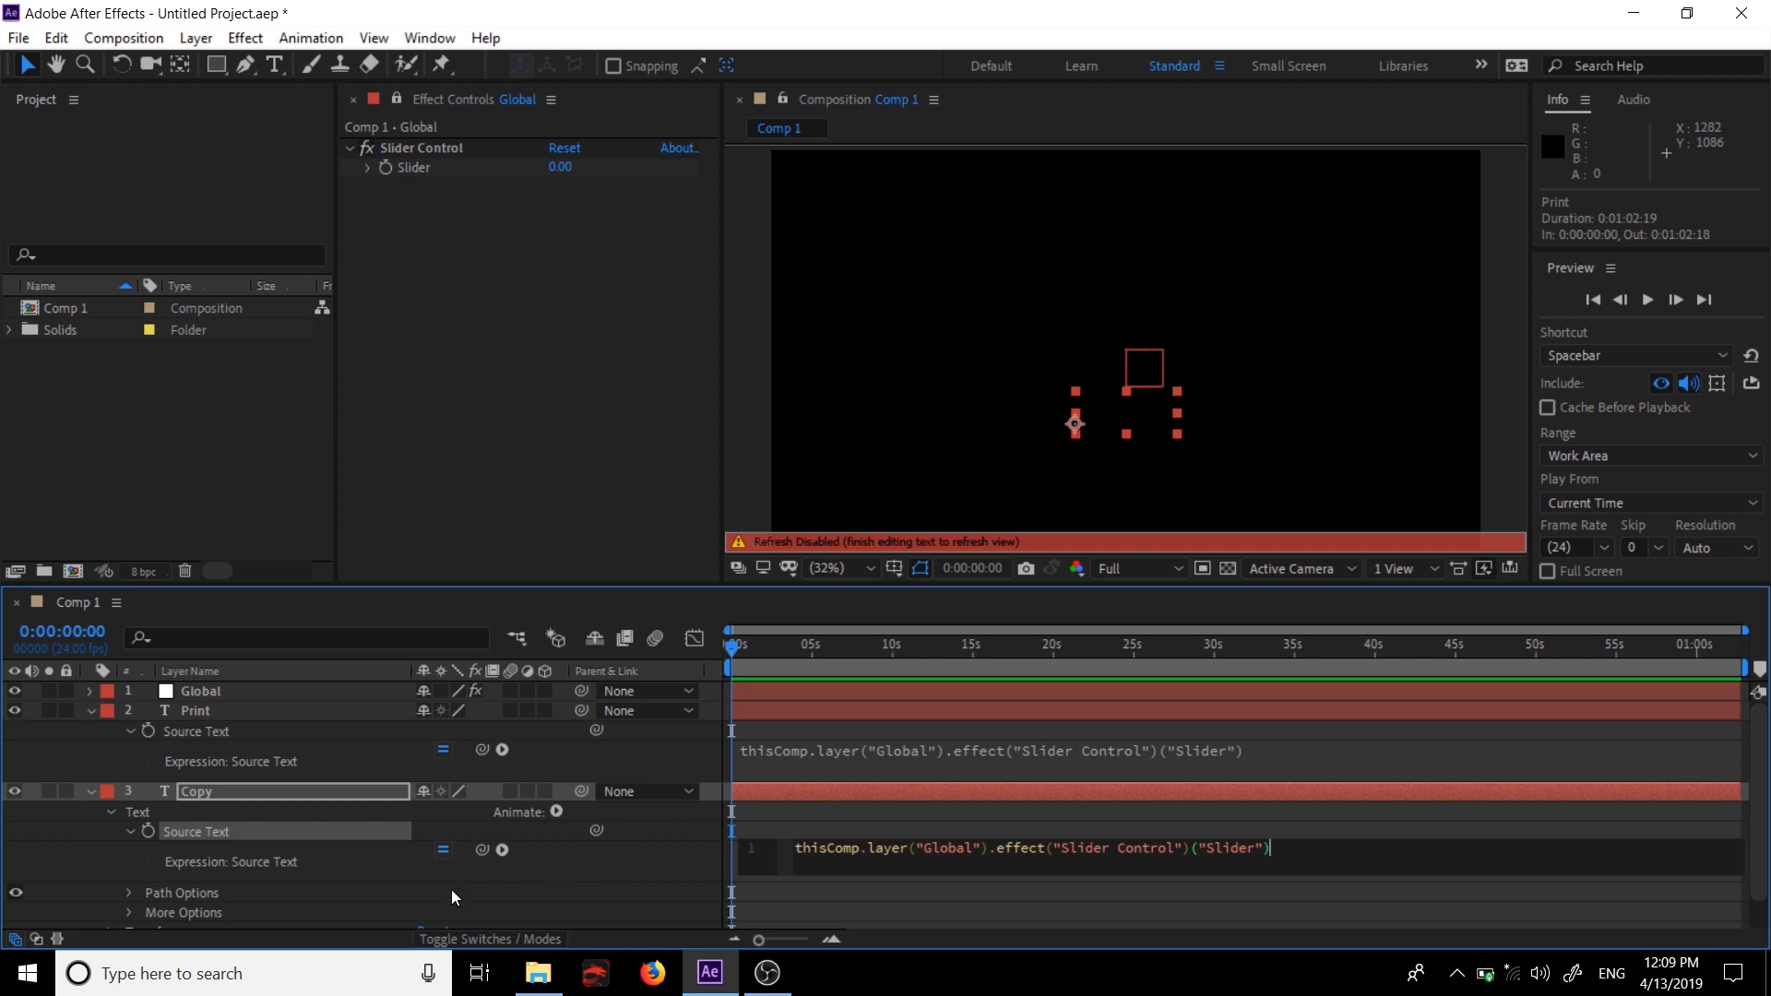
pyautogui.click(378, 882)
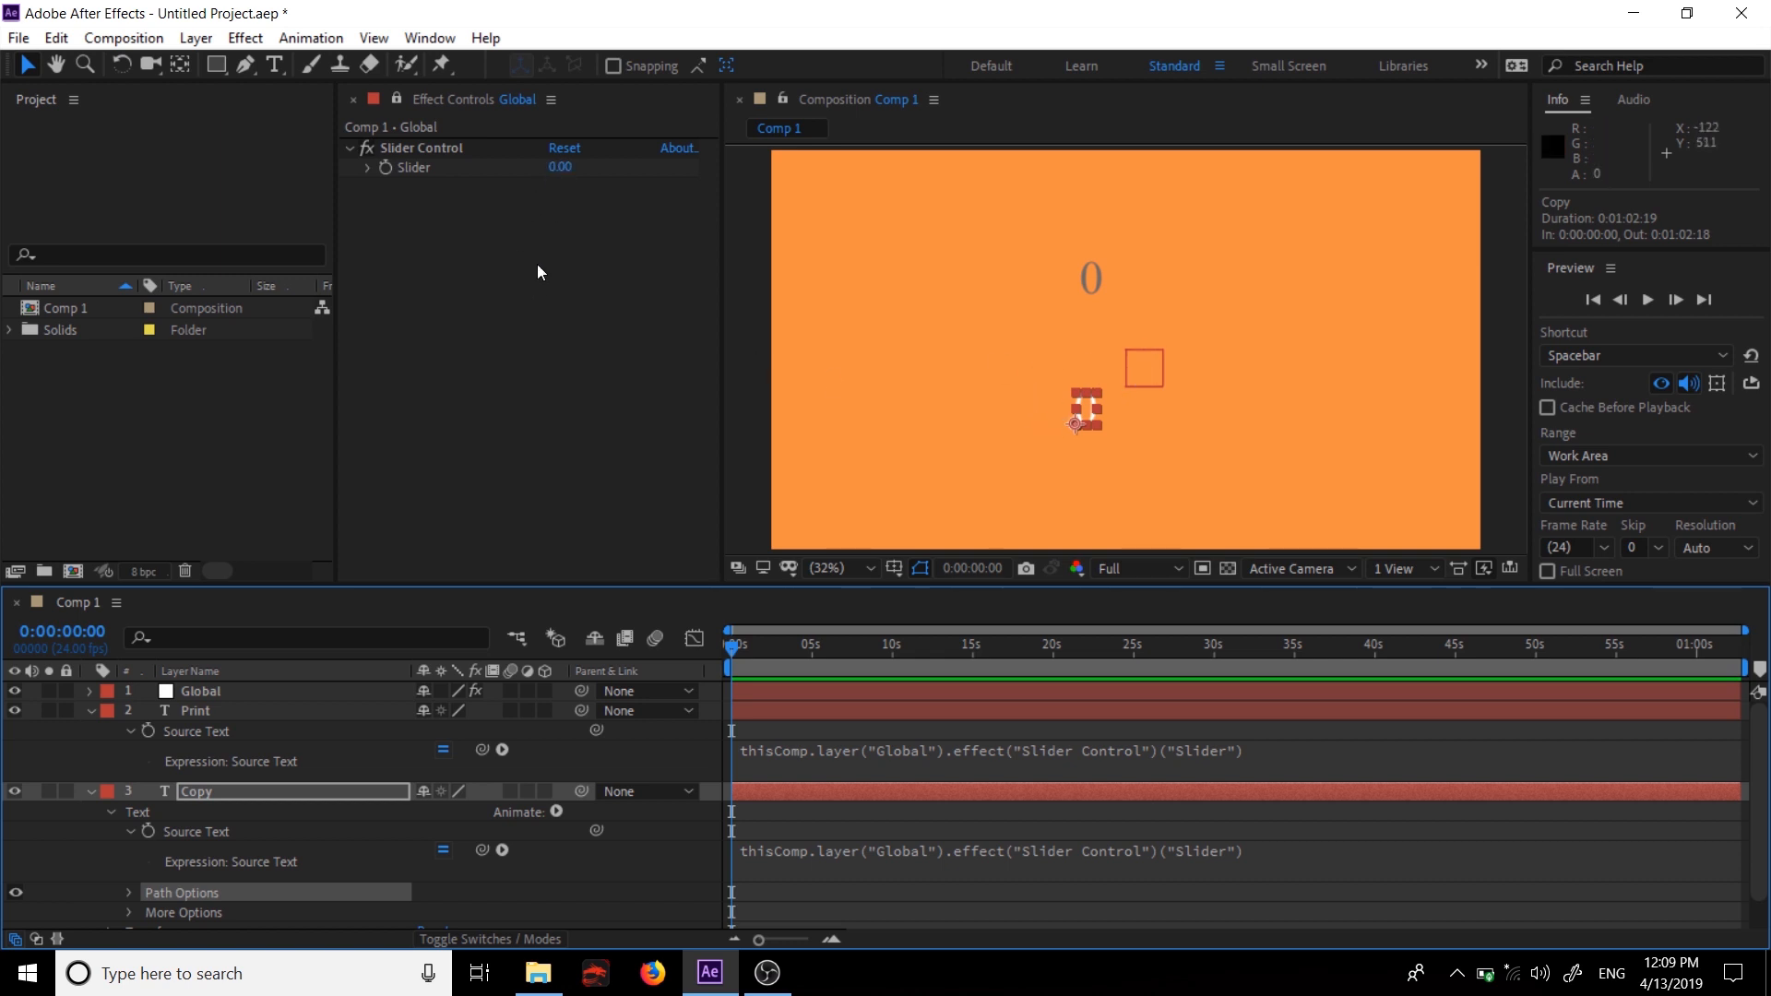
# - Set the Global layer's Slider value to 32
pyautogui.click(806, 350)
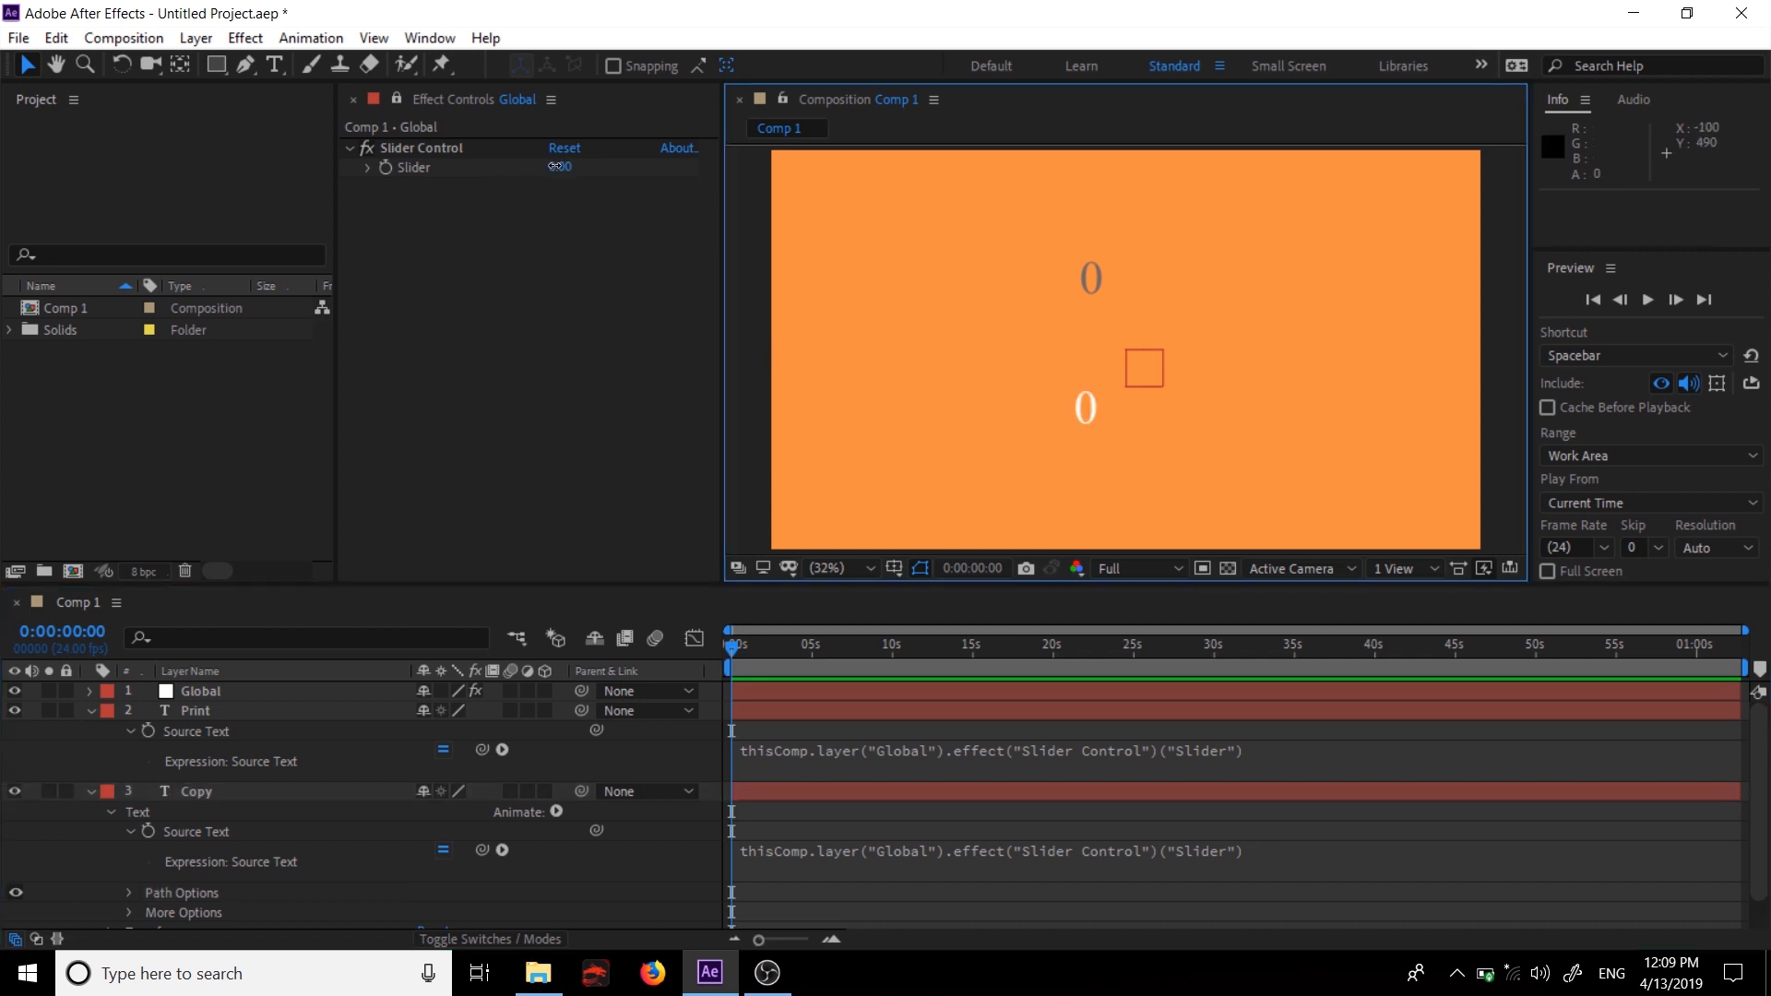
pyautogui.moveTo(554, 168); pyautogui.dragTo(600, 174)
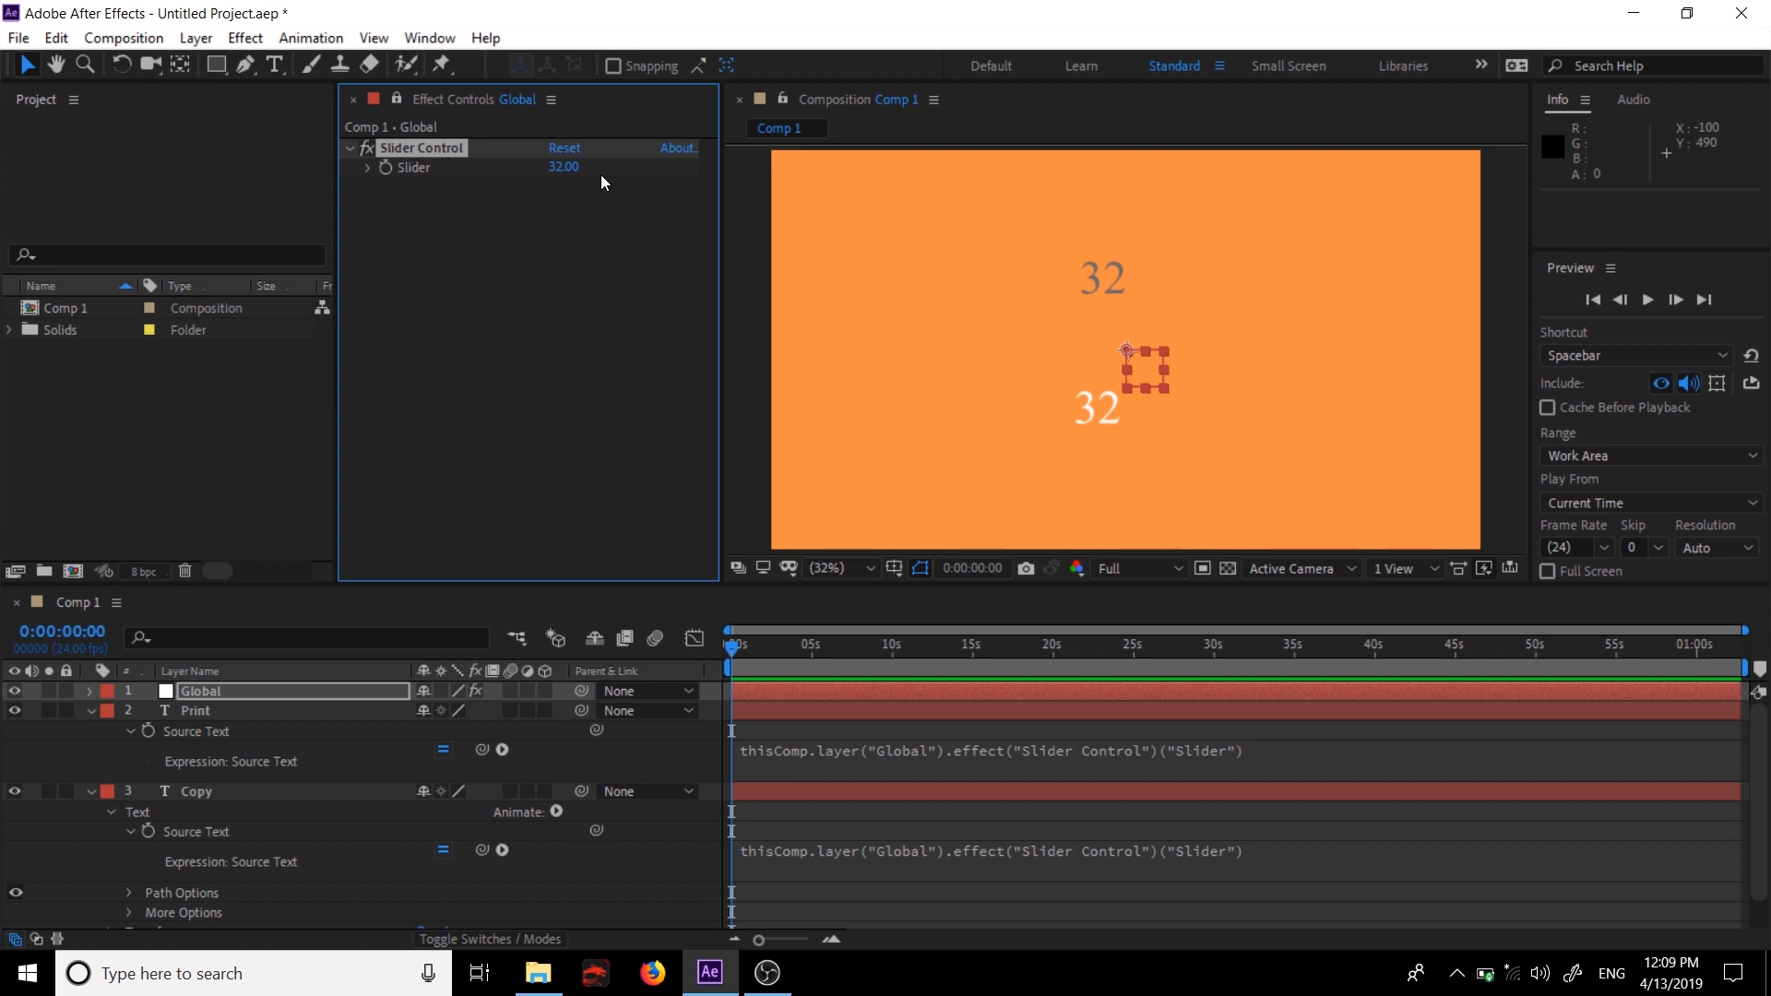
pyautogui.rightClick(486, 282)
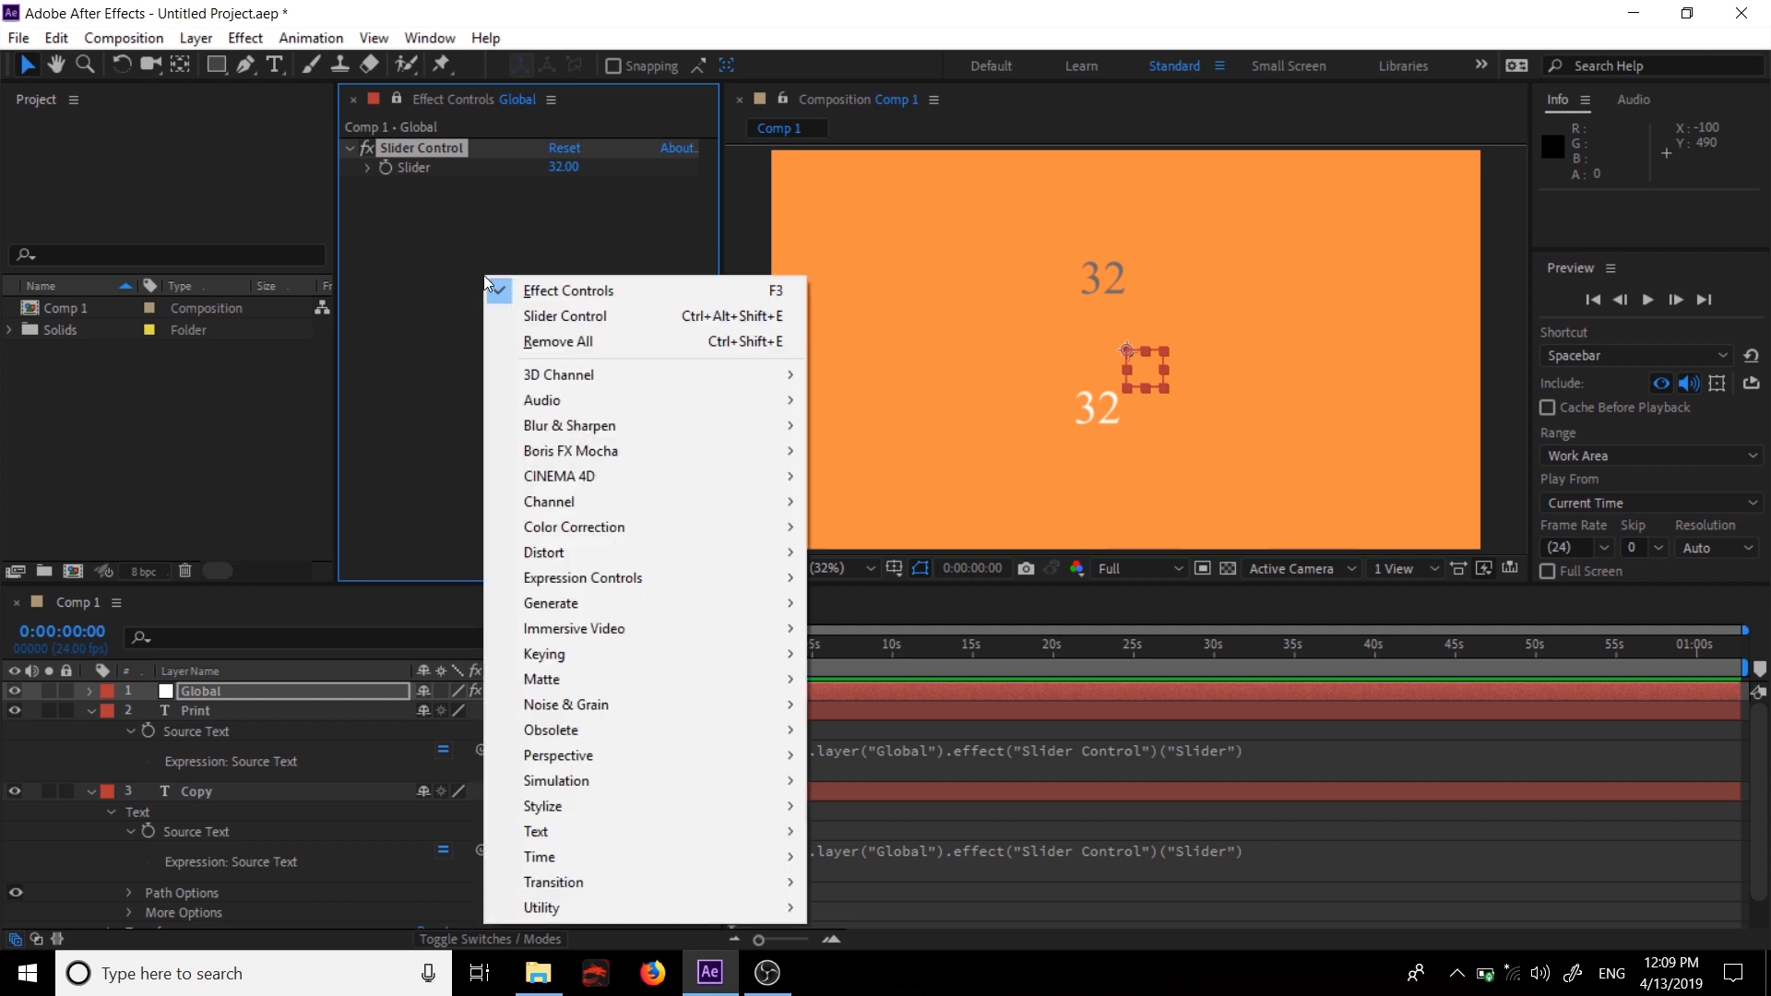
pyautogui.moveTo(634, 579)
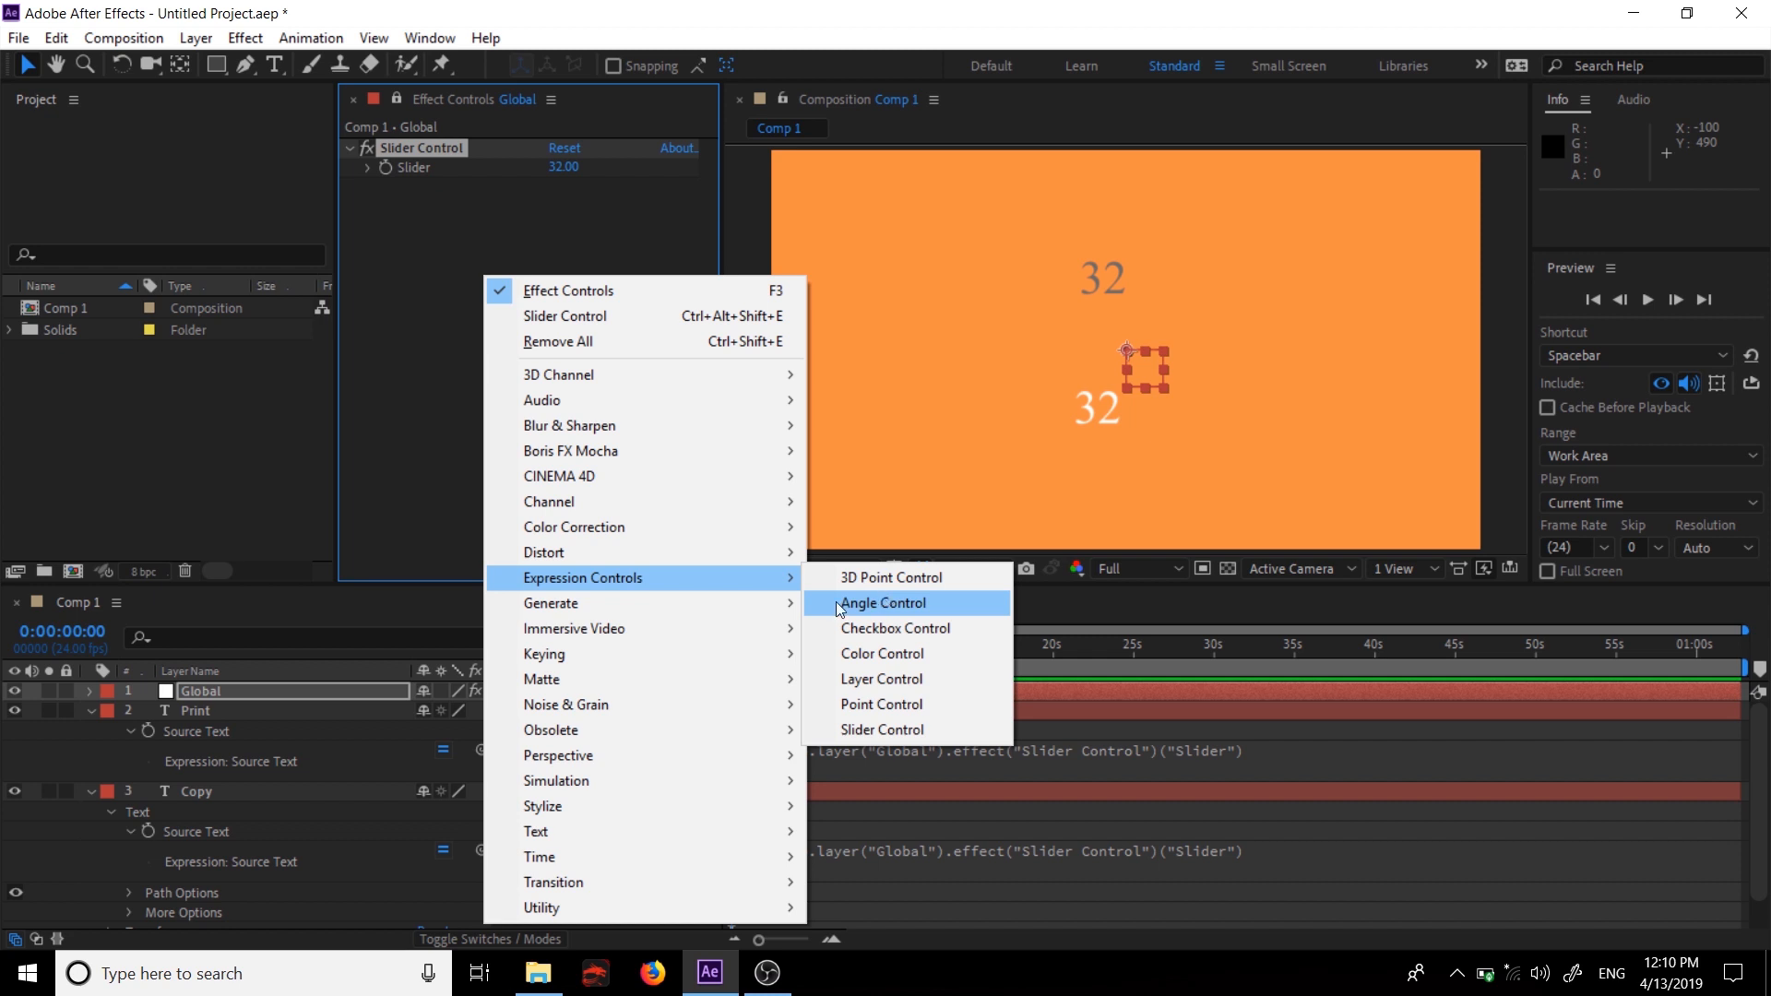
pyautogui.click(407, 485)
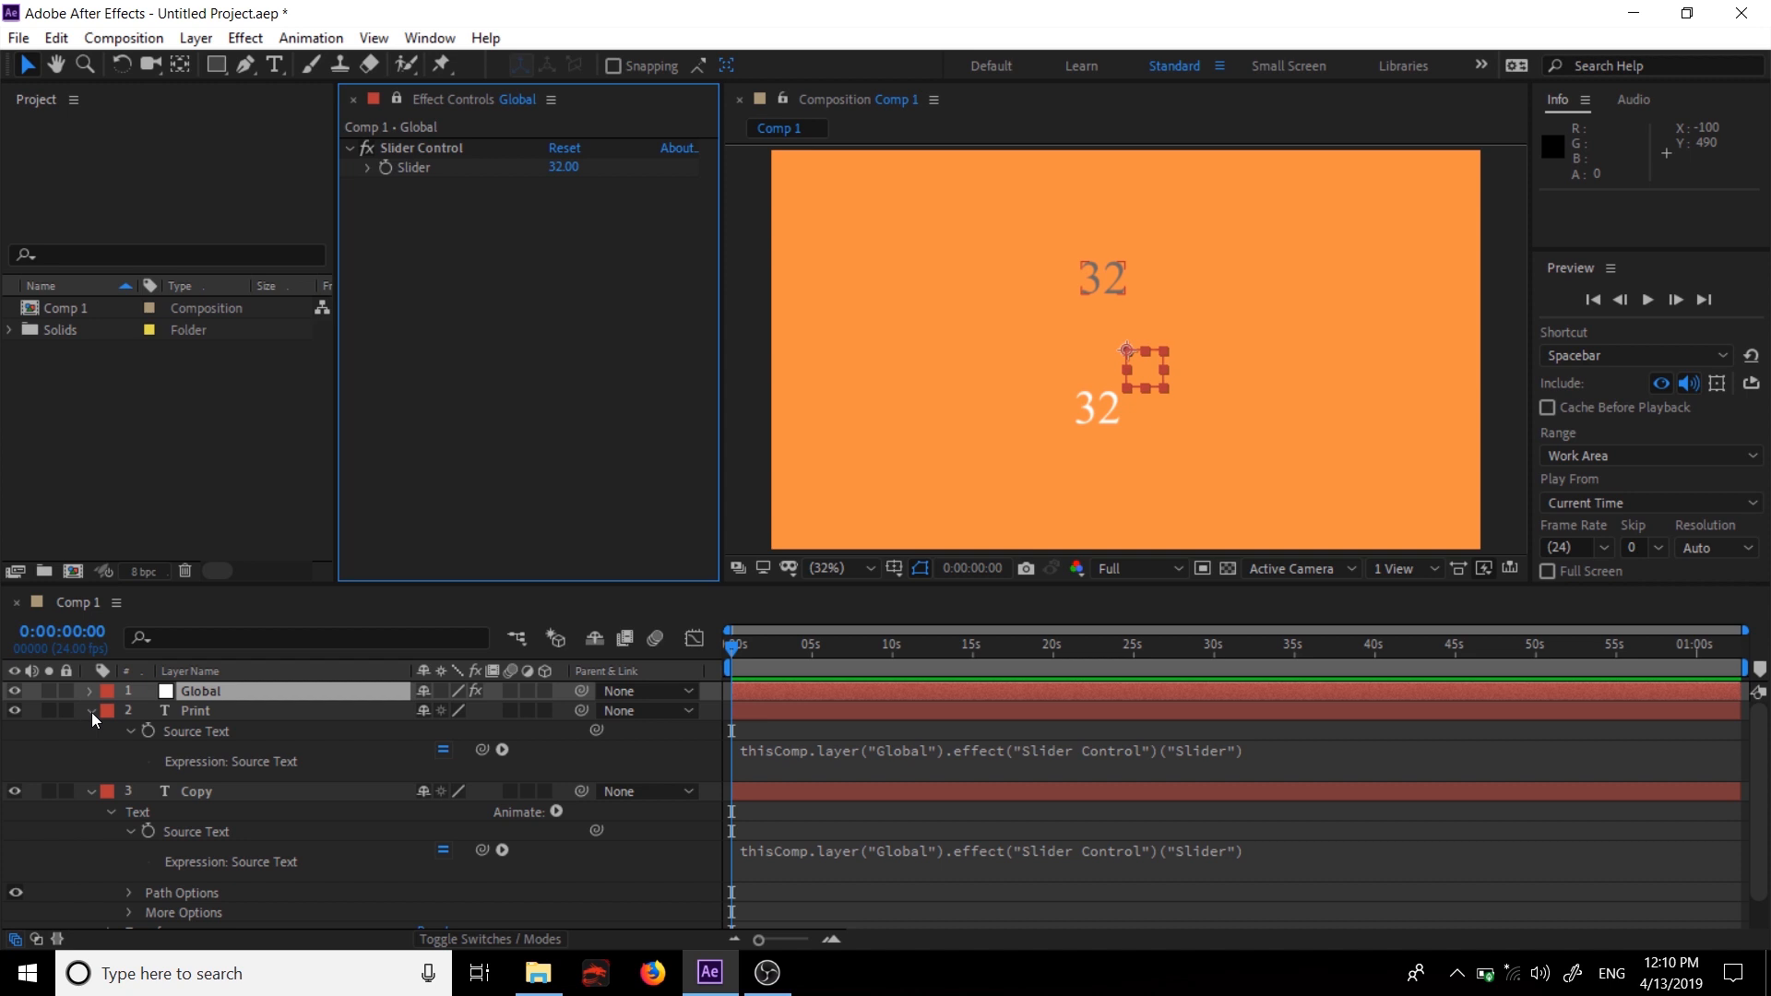
# - Delete the Slider expressions from the Source Text of the Print and Copy layers
pyautogui.click(897, 737)
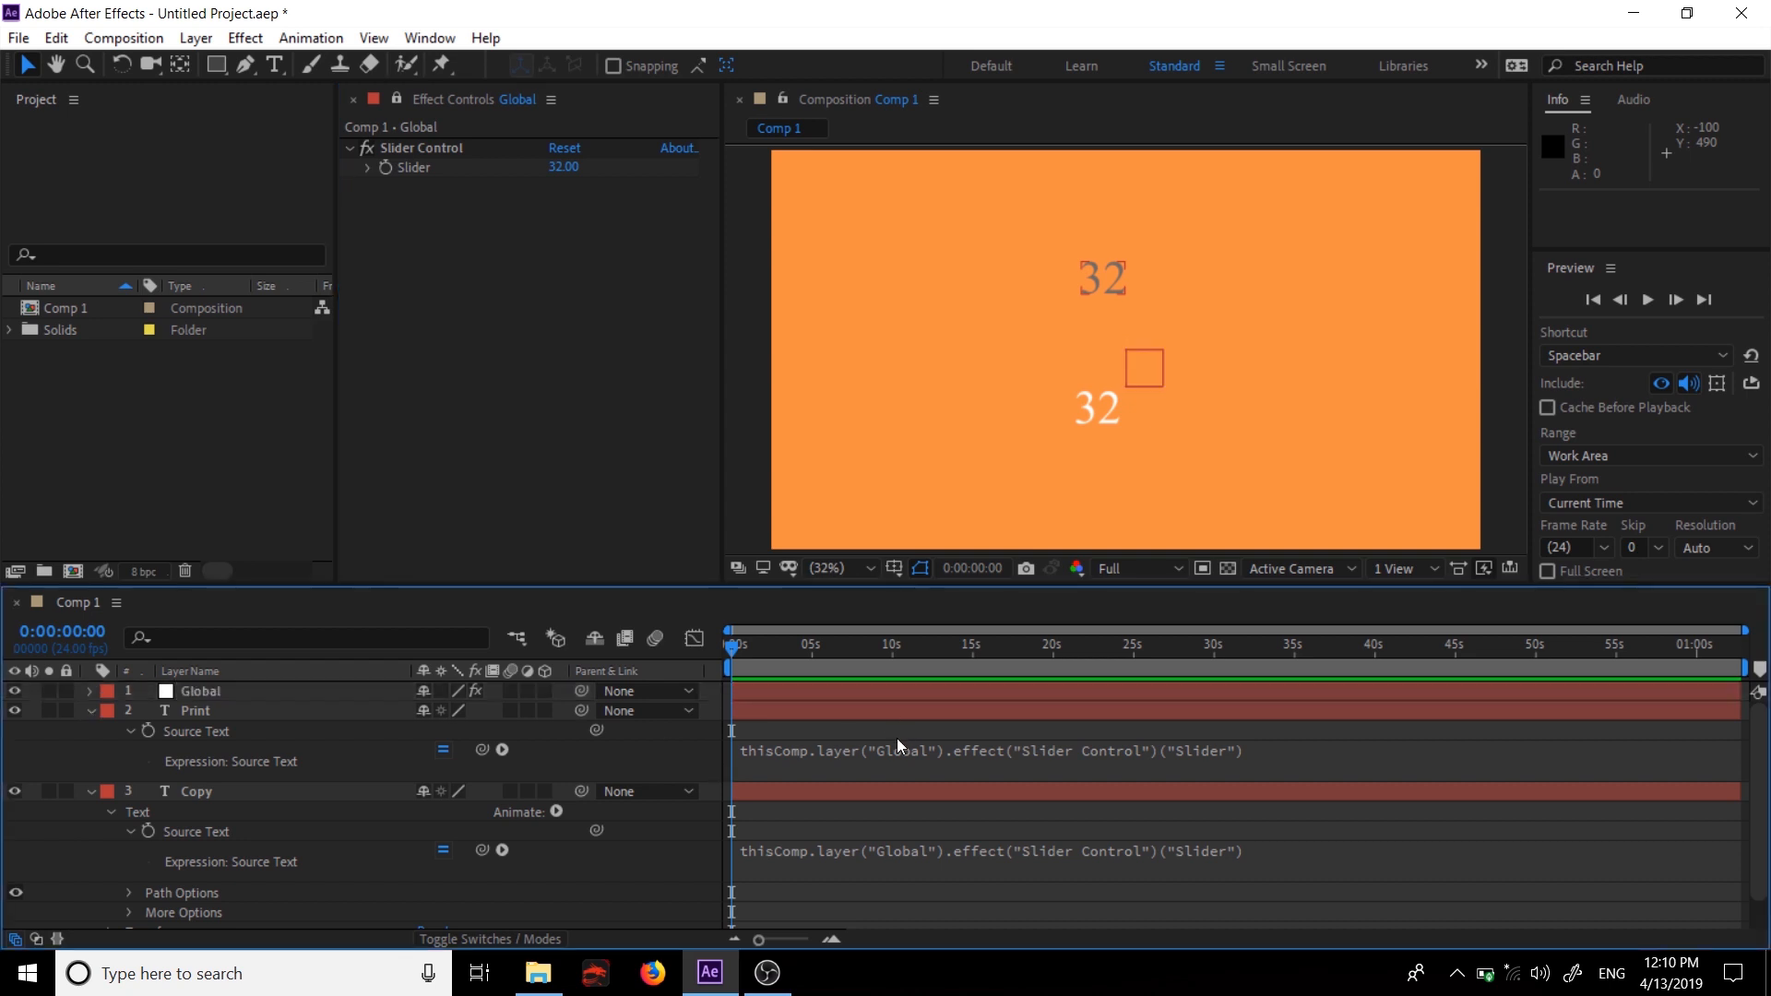
pyautogui.click(866, 751)
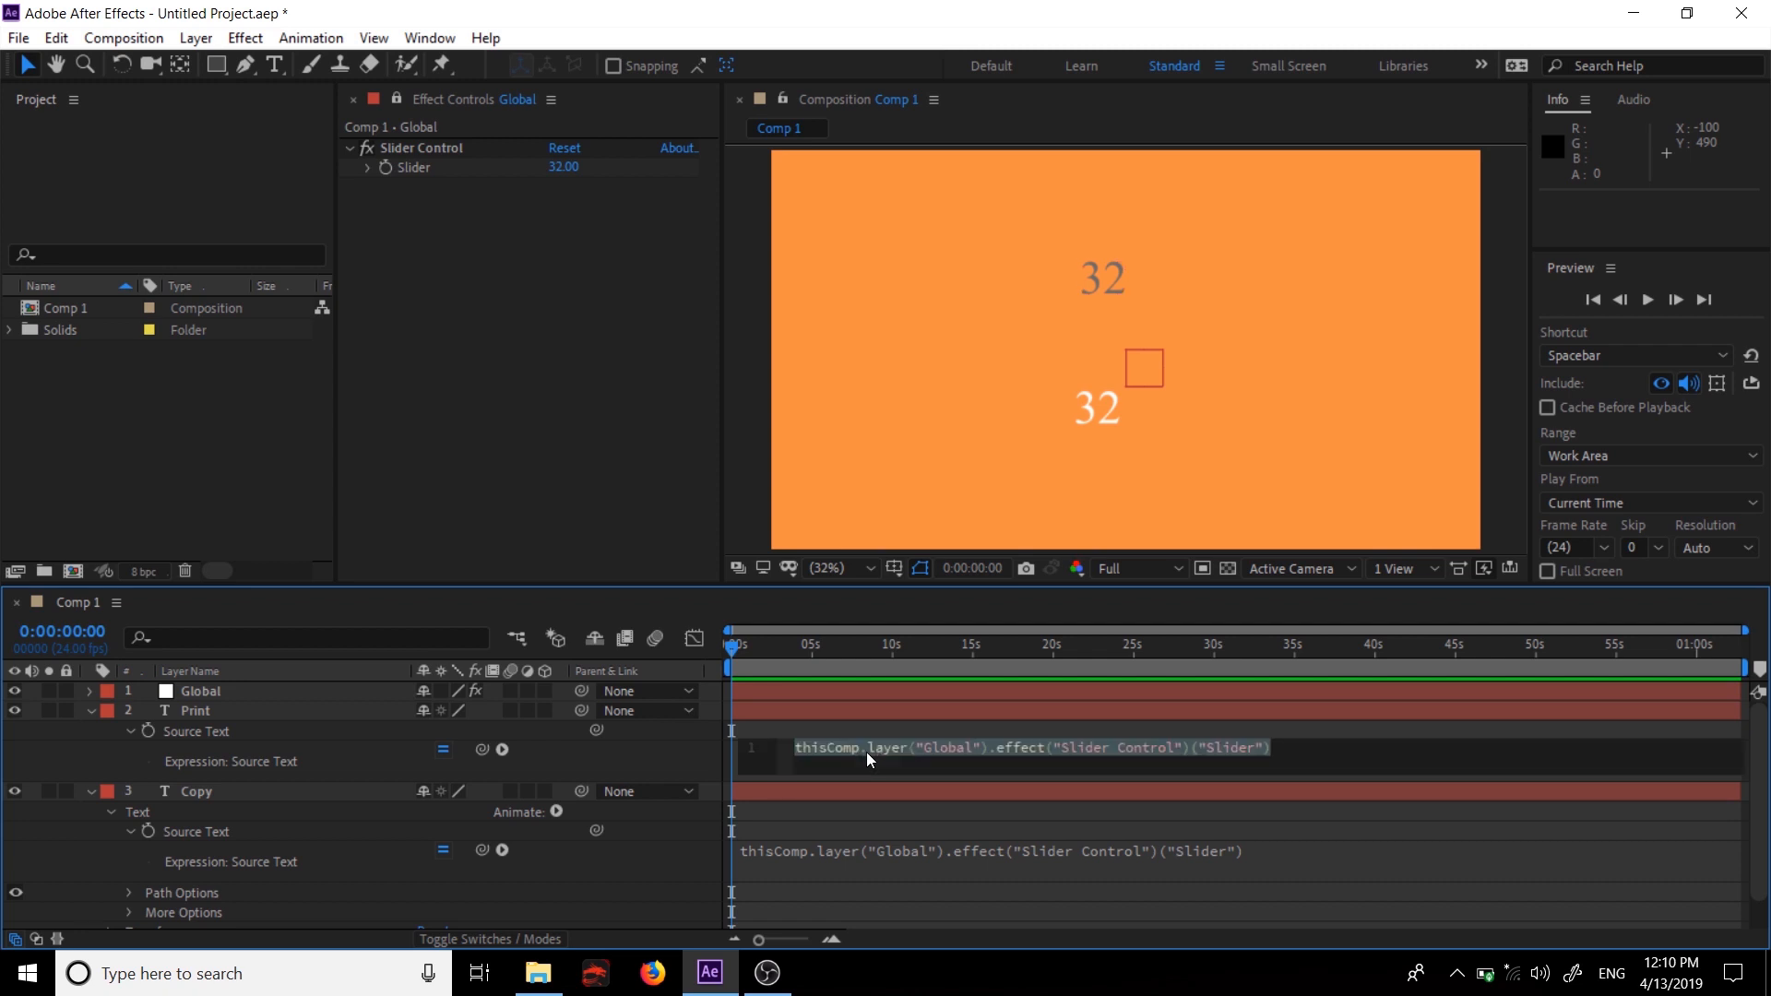
pyautogui.press('BackSpace')
pyautogui.click(835, 835)
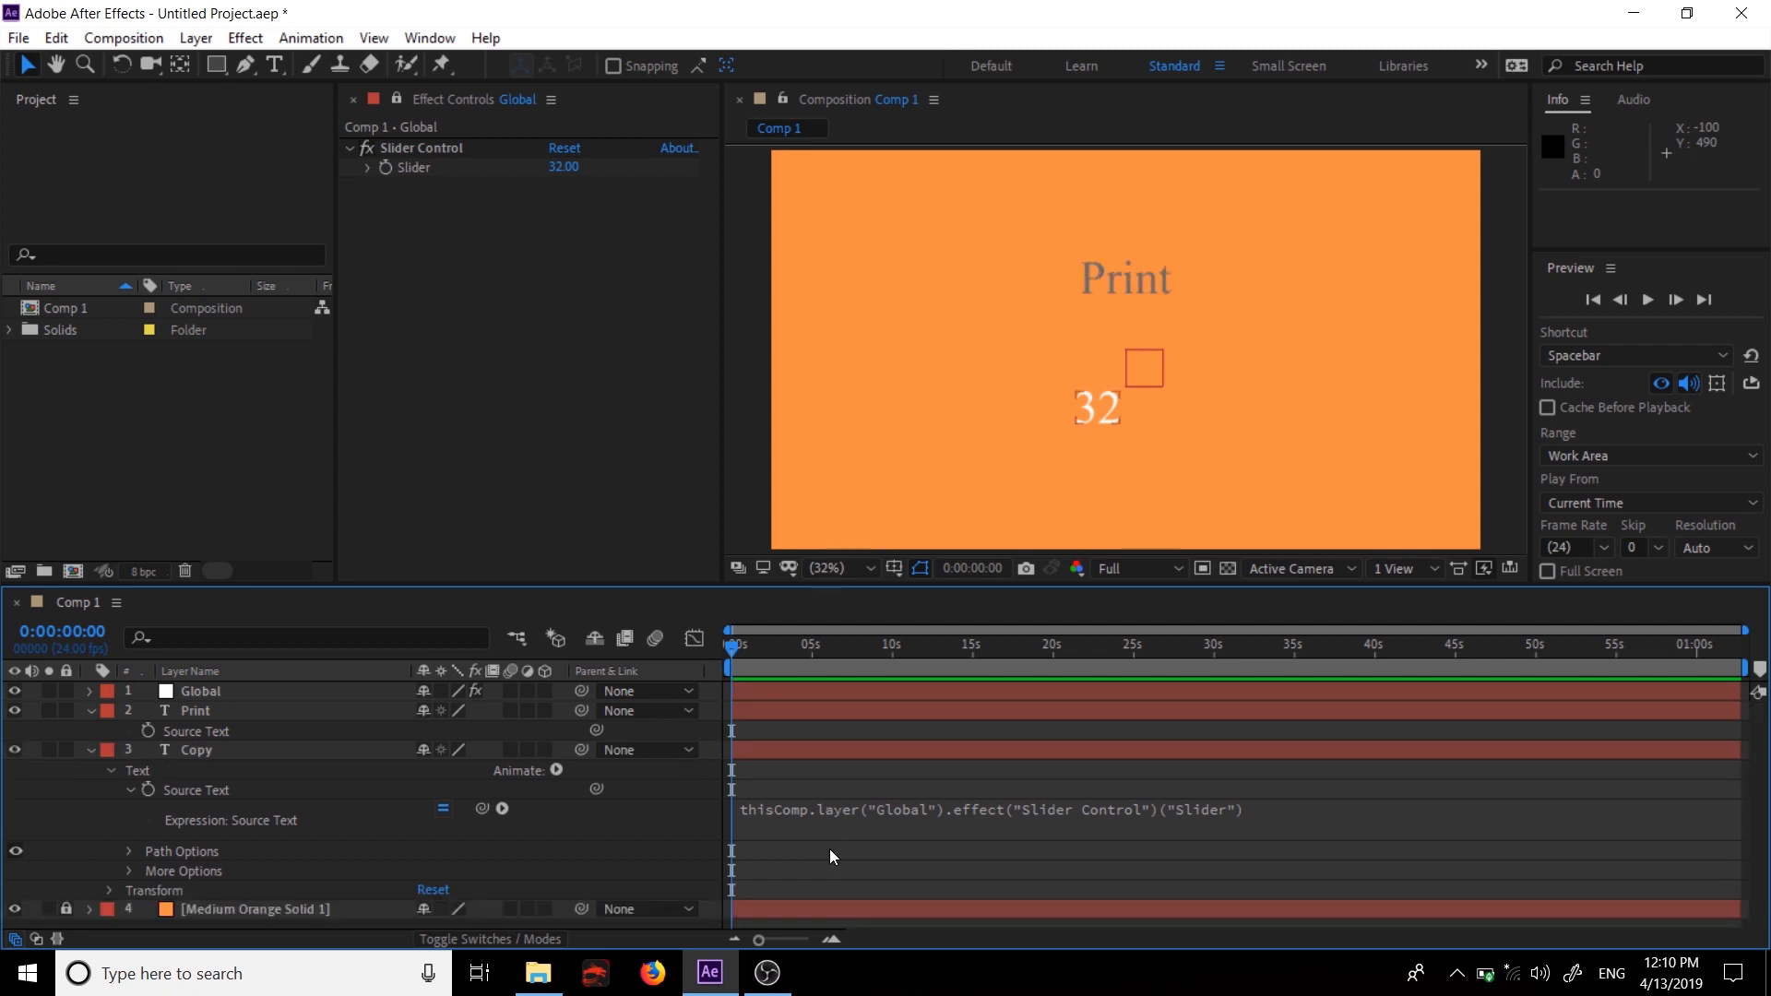
pyautogui.click(832, 813)
pyautogui.rightClick(832, 813)
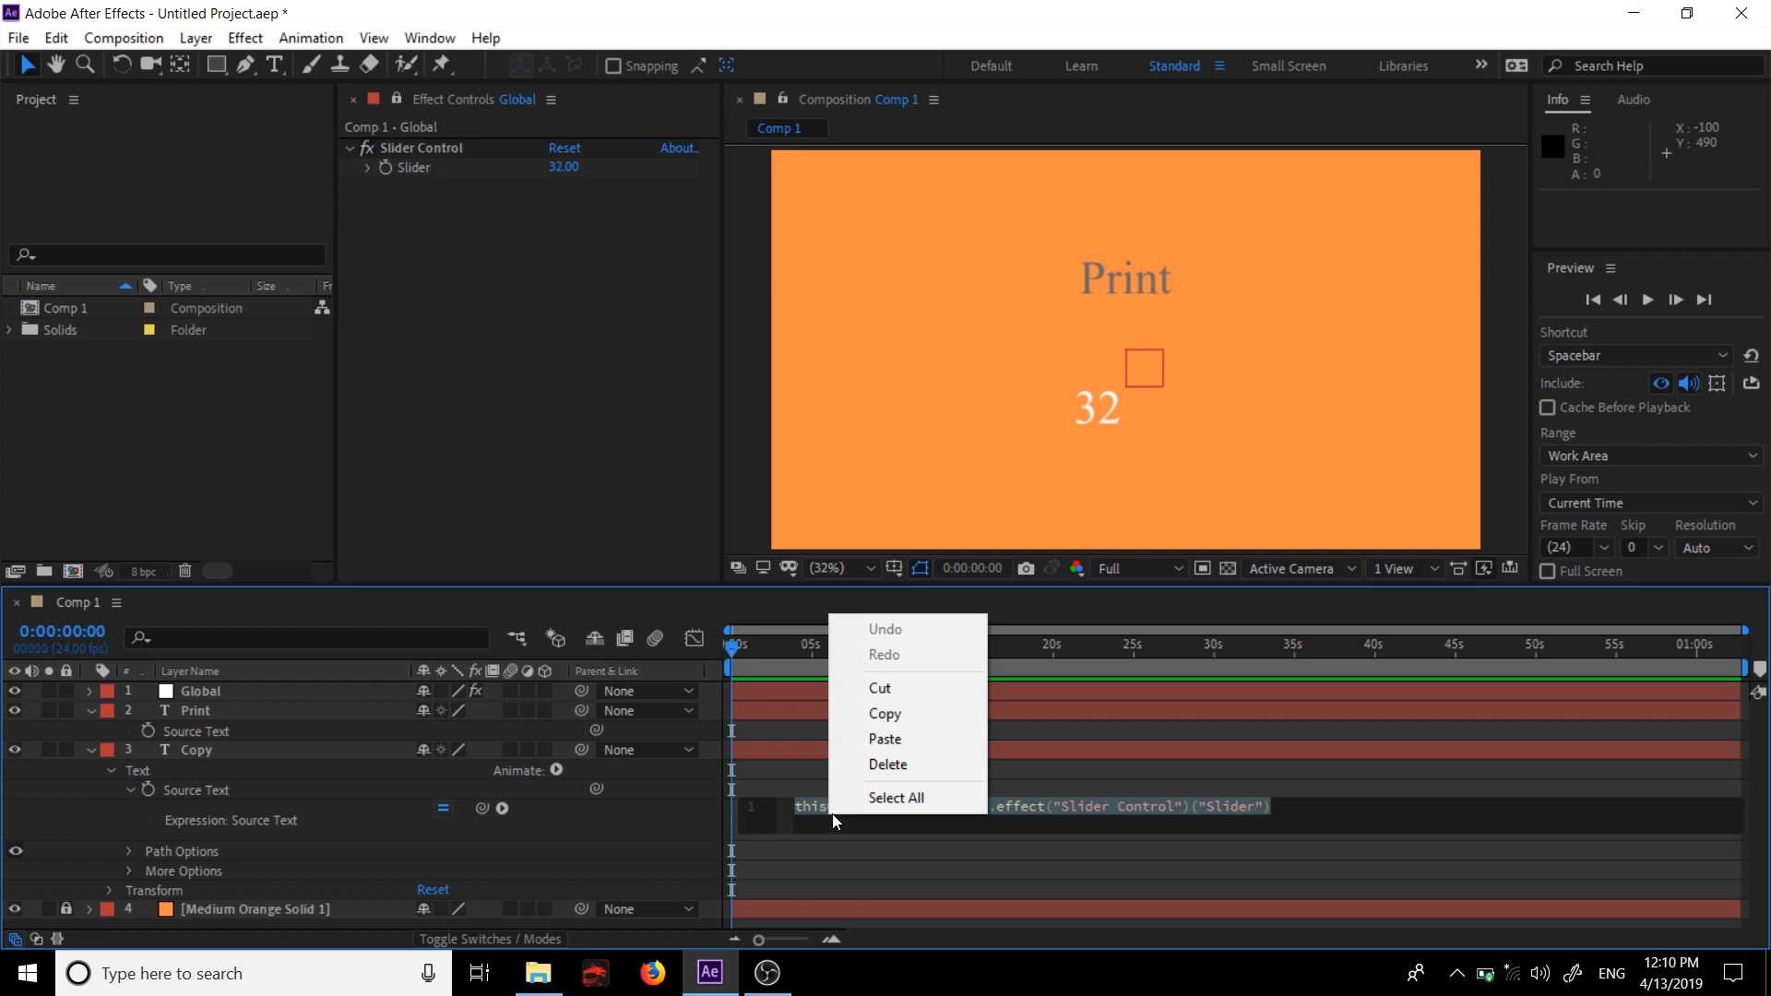
pyautogui.click(1153, 845)
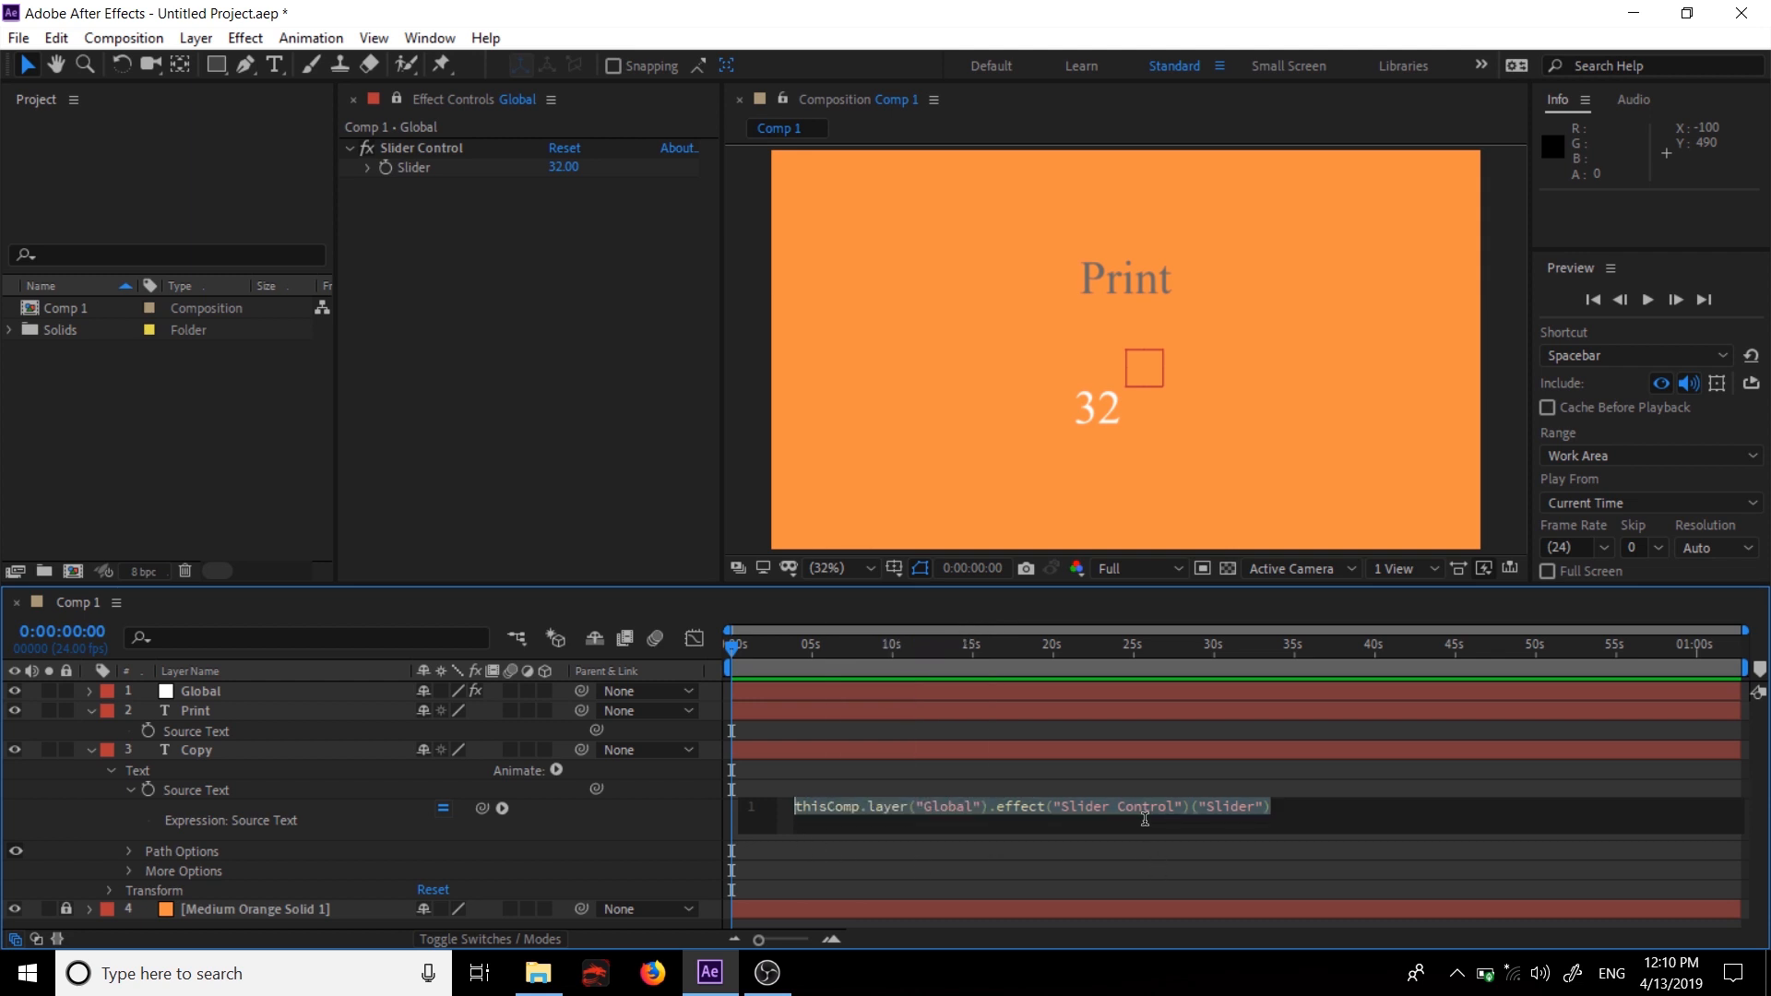
pyautogui.press('BackSpace')
pyautogui.click(650, 817)
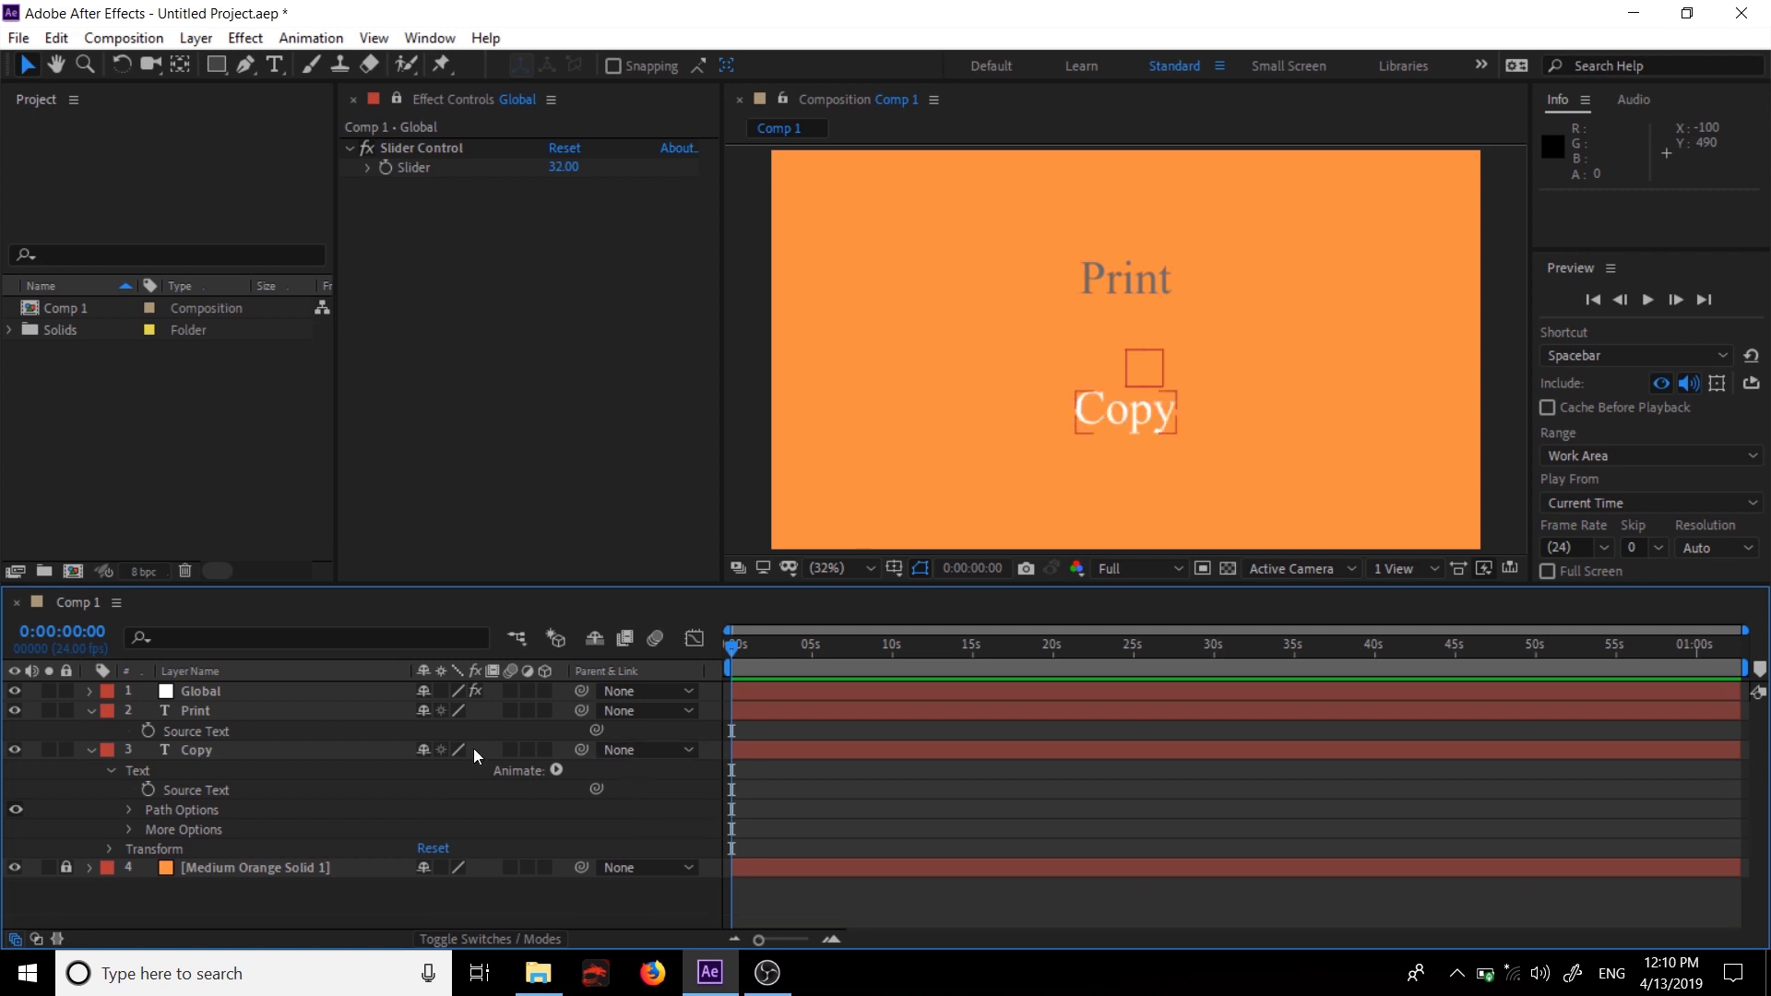
# - Add a layer marker at 0:00:00:00 on the Global layer with the comment var txt = "Hello";
pyautogui.click(805, 693)
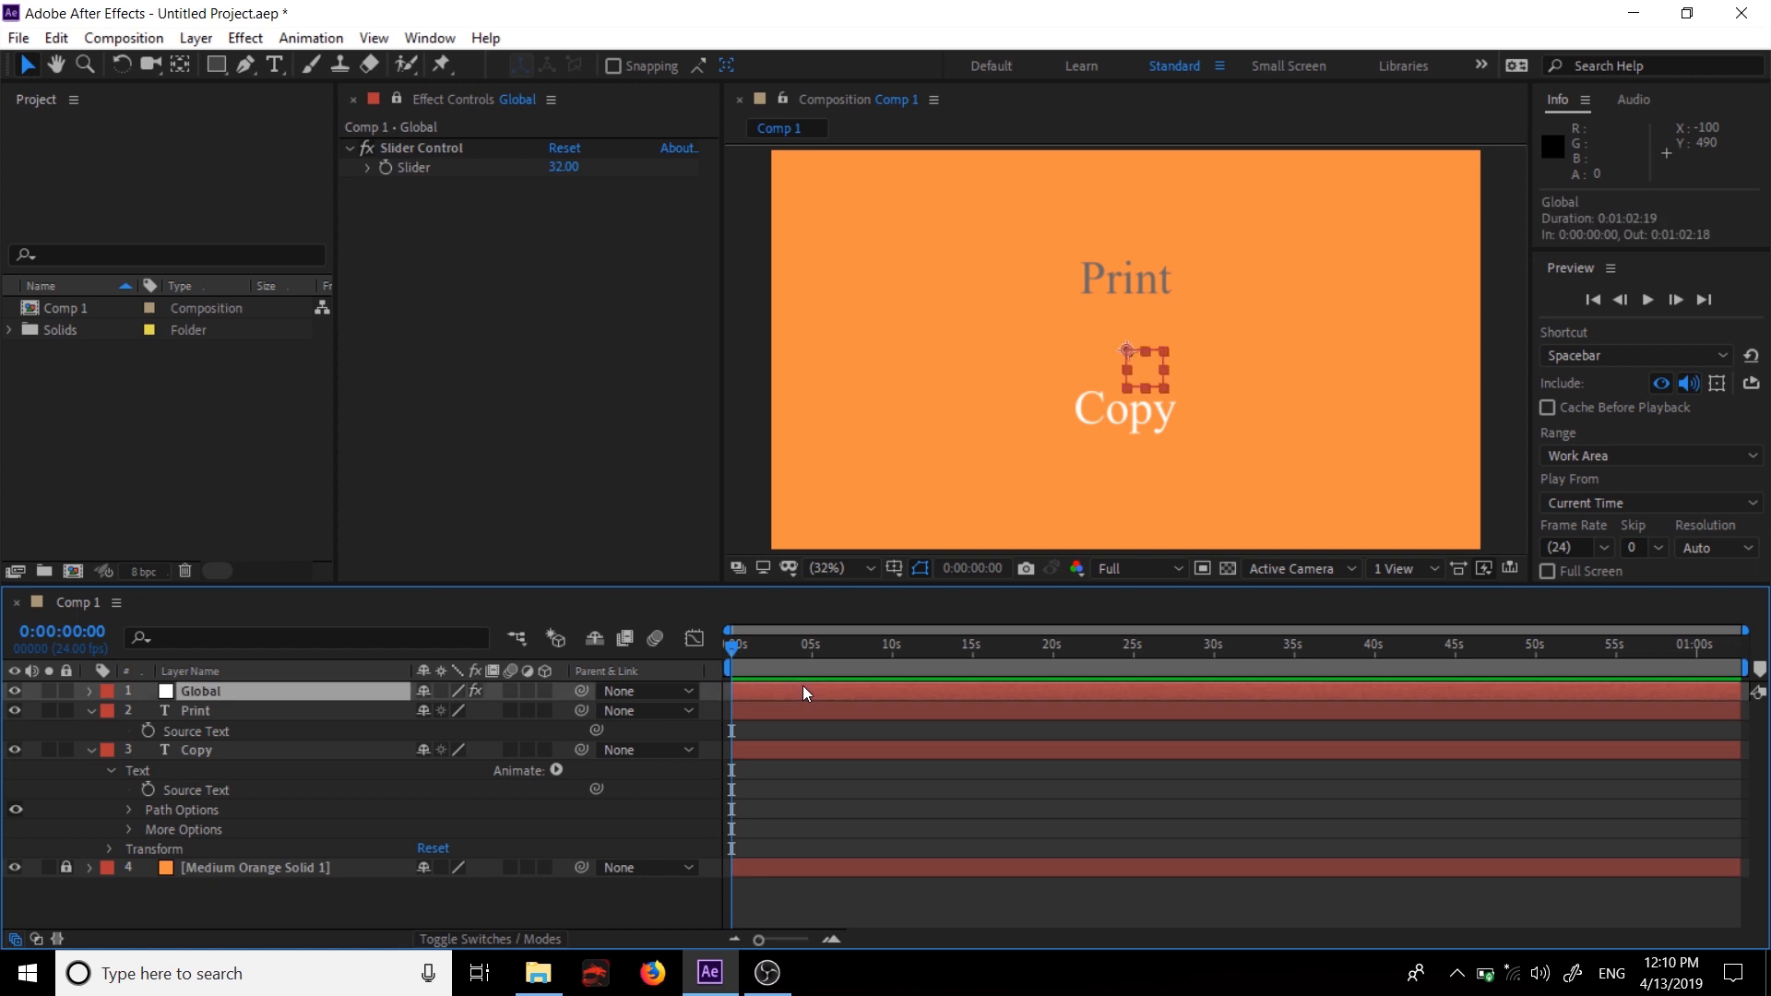
pyautogui.press('KP_Multiply')
pyautogui.doubleClick(732, 697)
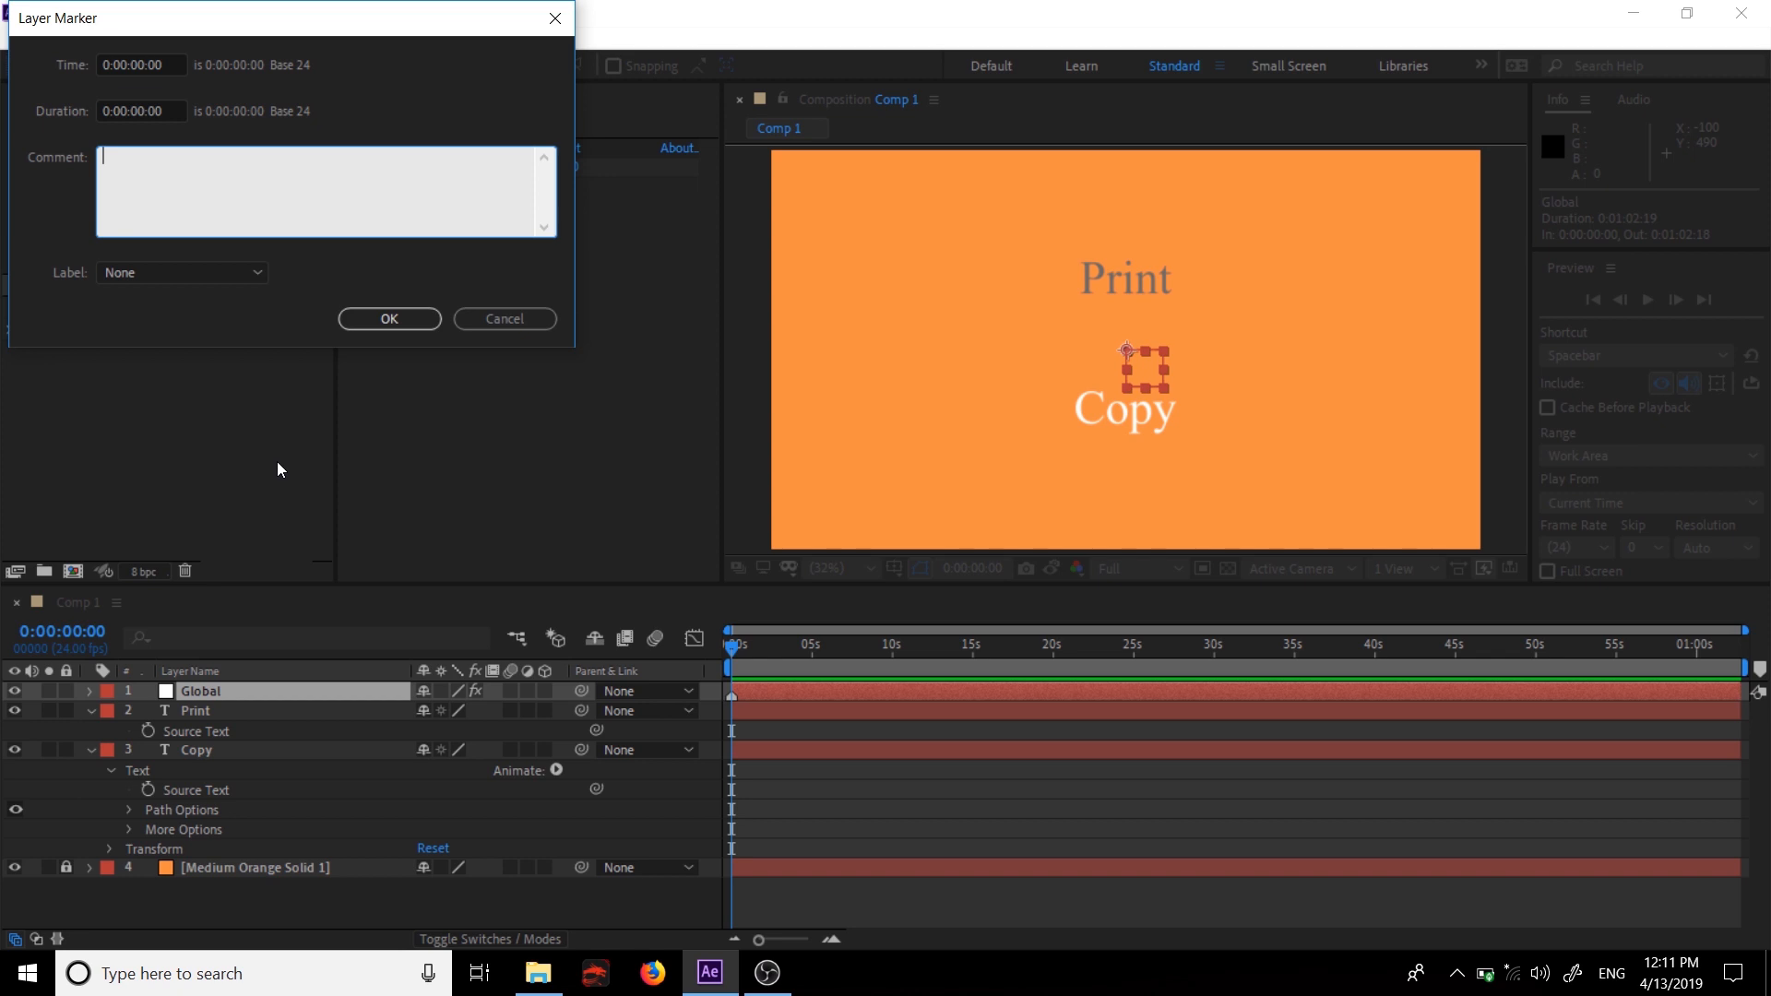
pyautogui.write('var')
pyautogui.write('n')
pyautogui.write('txt')
pyautogui.write(' =')
pyautogui.press('Left')
pyautogui.write('ello')
pyautogui.press('Right')
pyautogui.write(';')
pyautogui.click(385, 318)
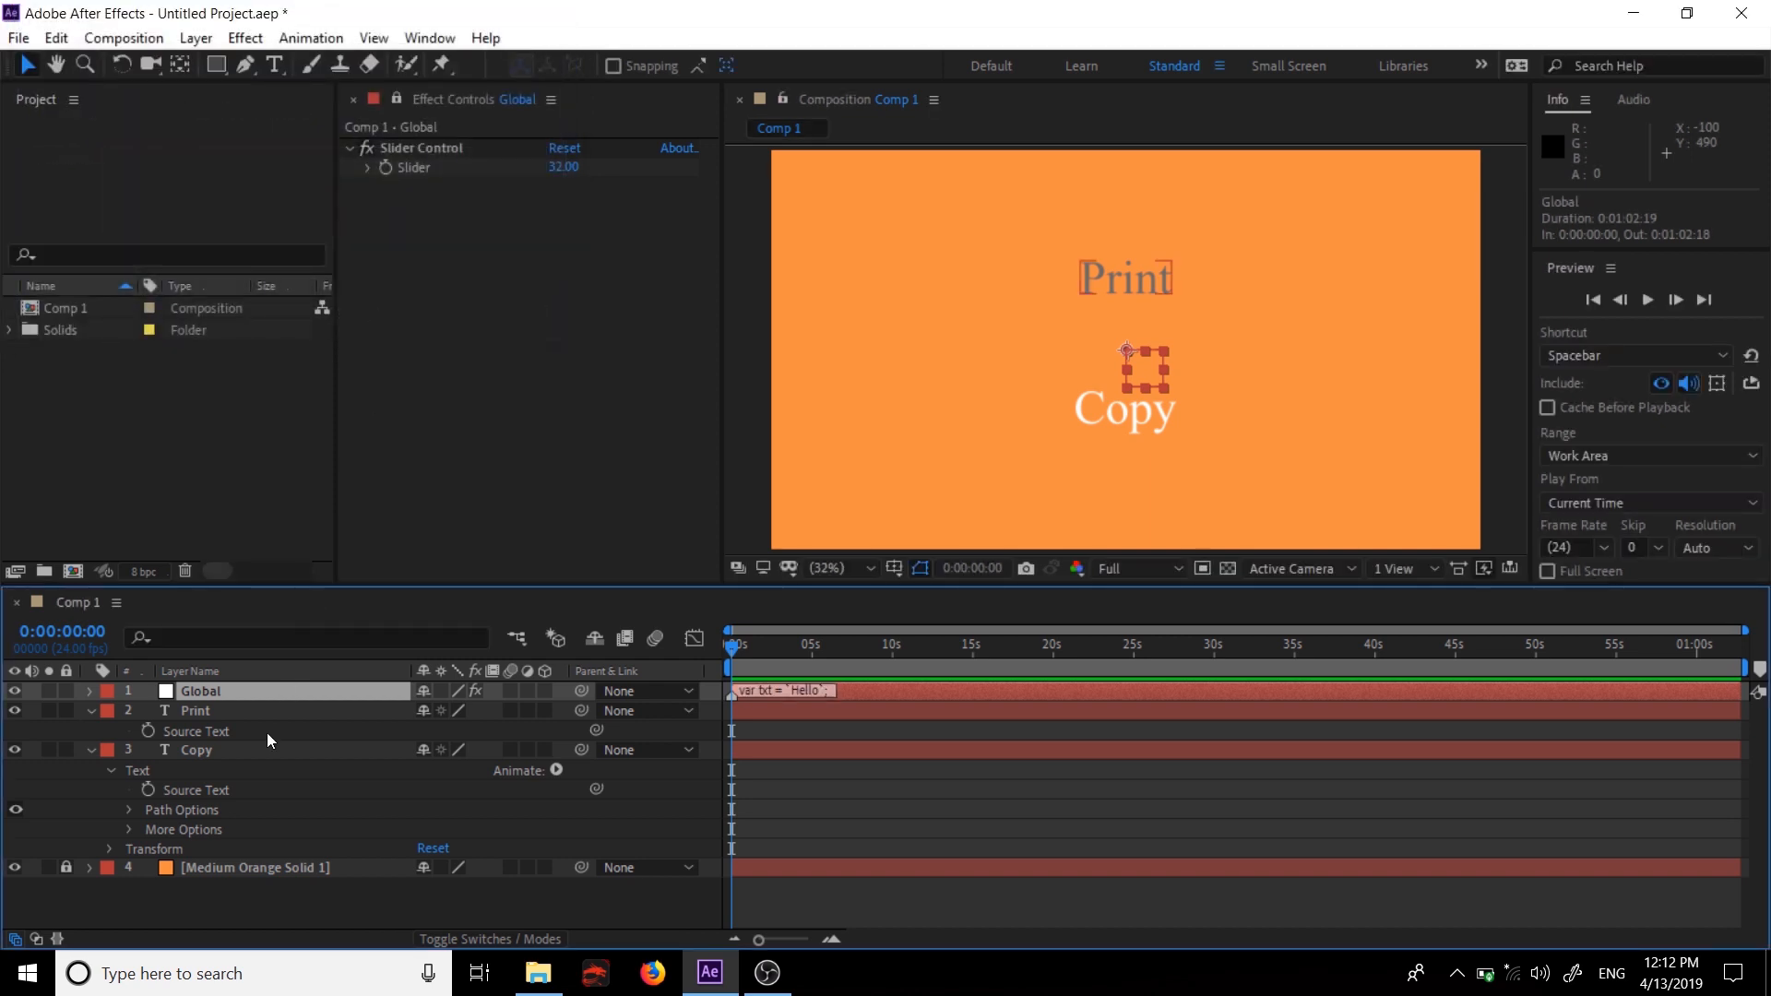
# - Add a Source Text expression to the Print layer that reads eval(thisComp.layer("Global"))
pyautogui.keyDown('alt'); pyautogui.click(152, 728); pyautogui.keyUp('alt')
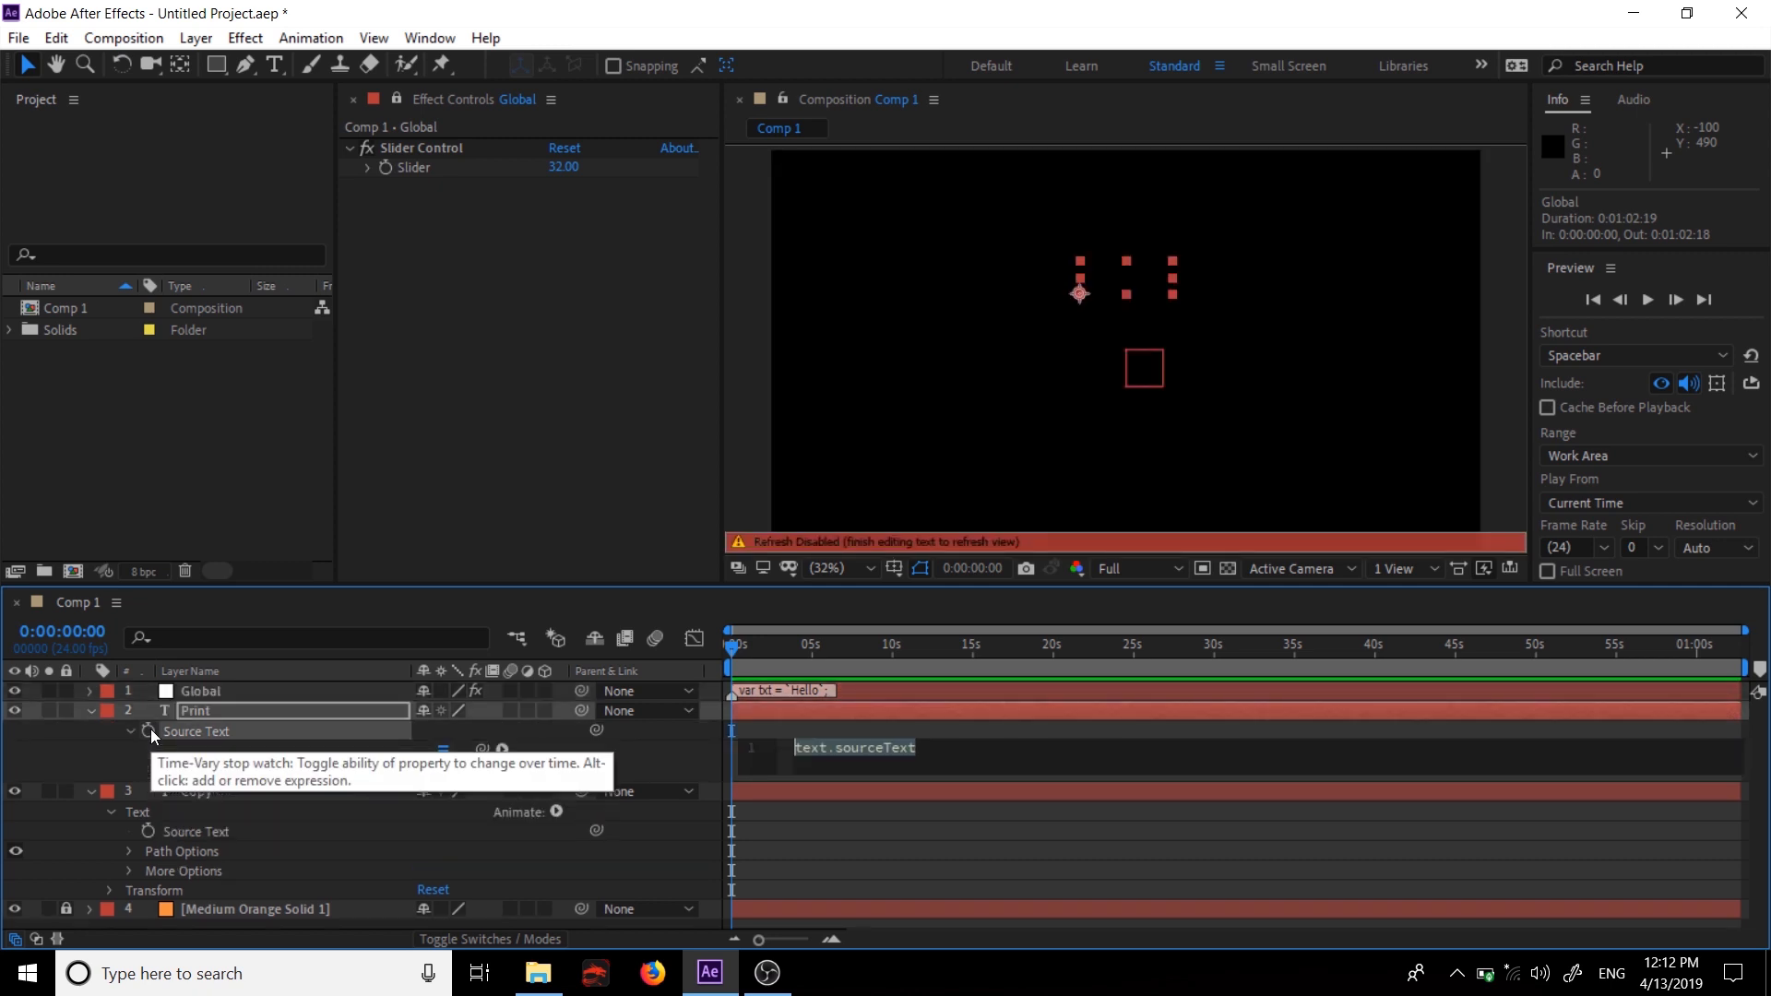
pyautogui.write('ev')
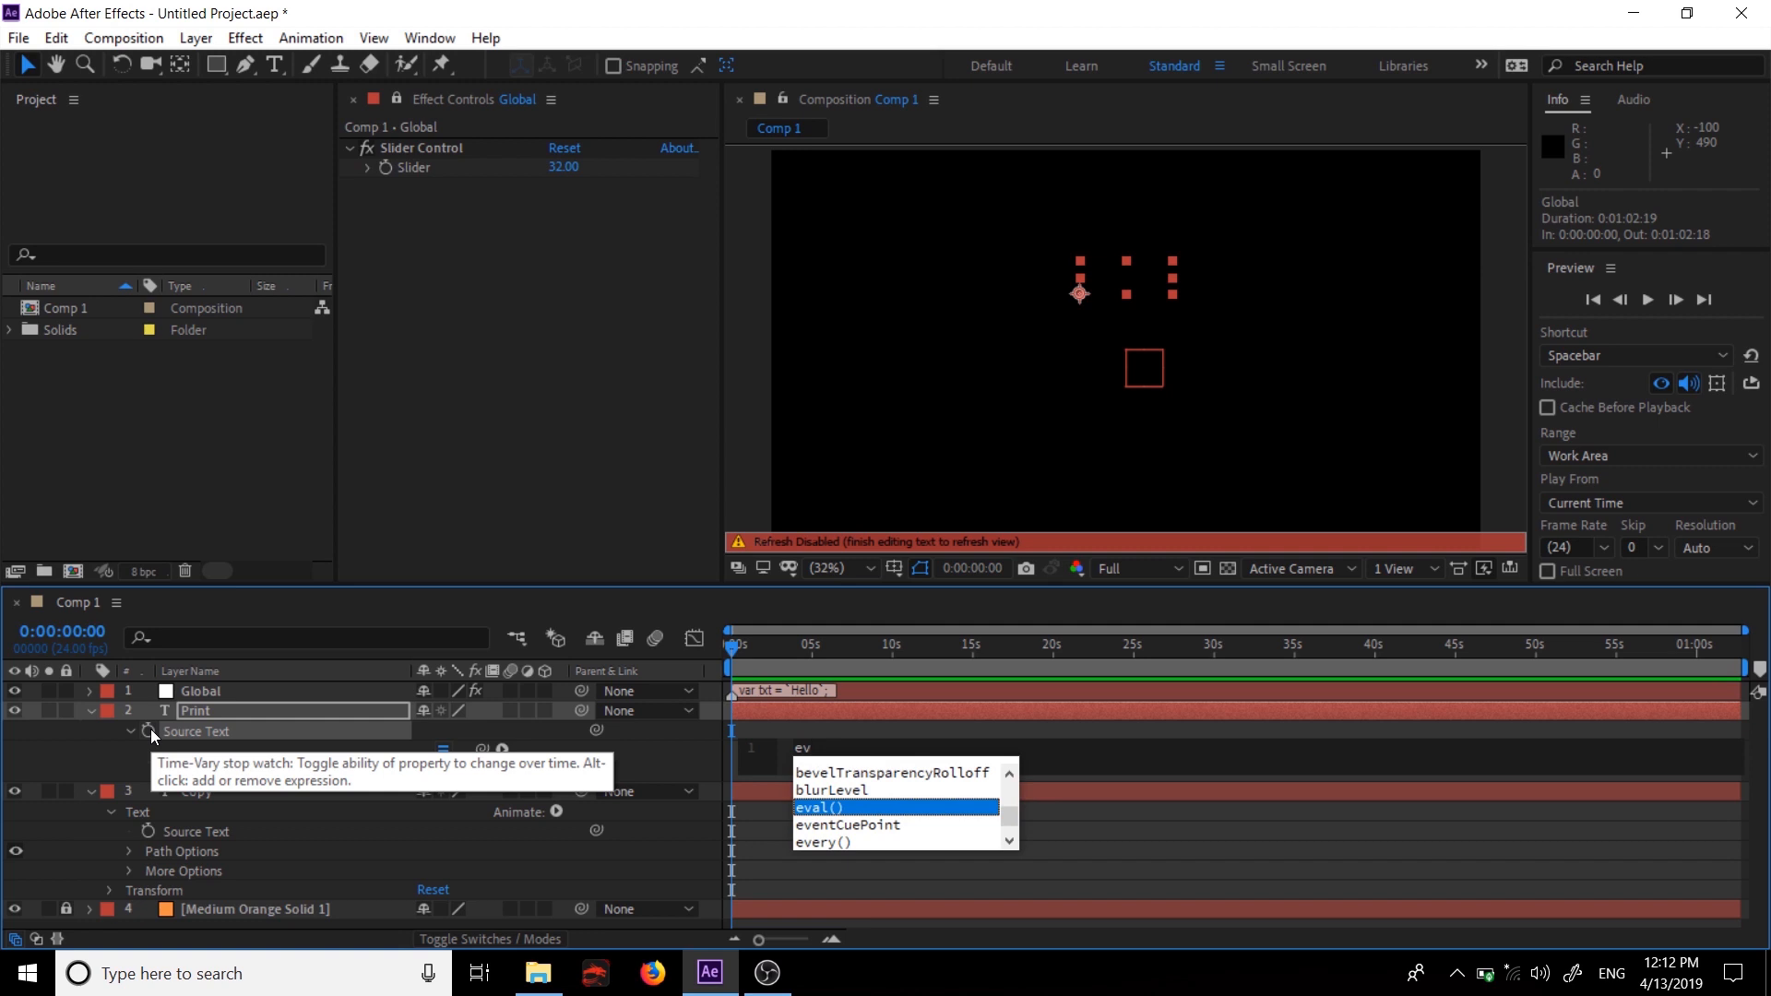
pyautogui.press('Return')
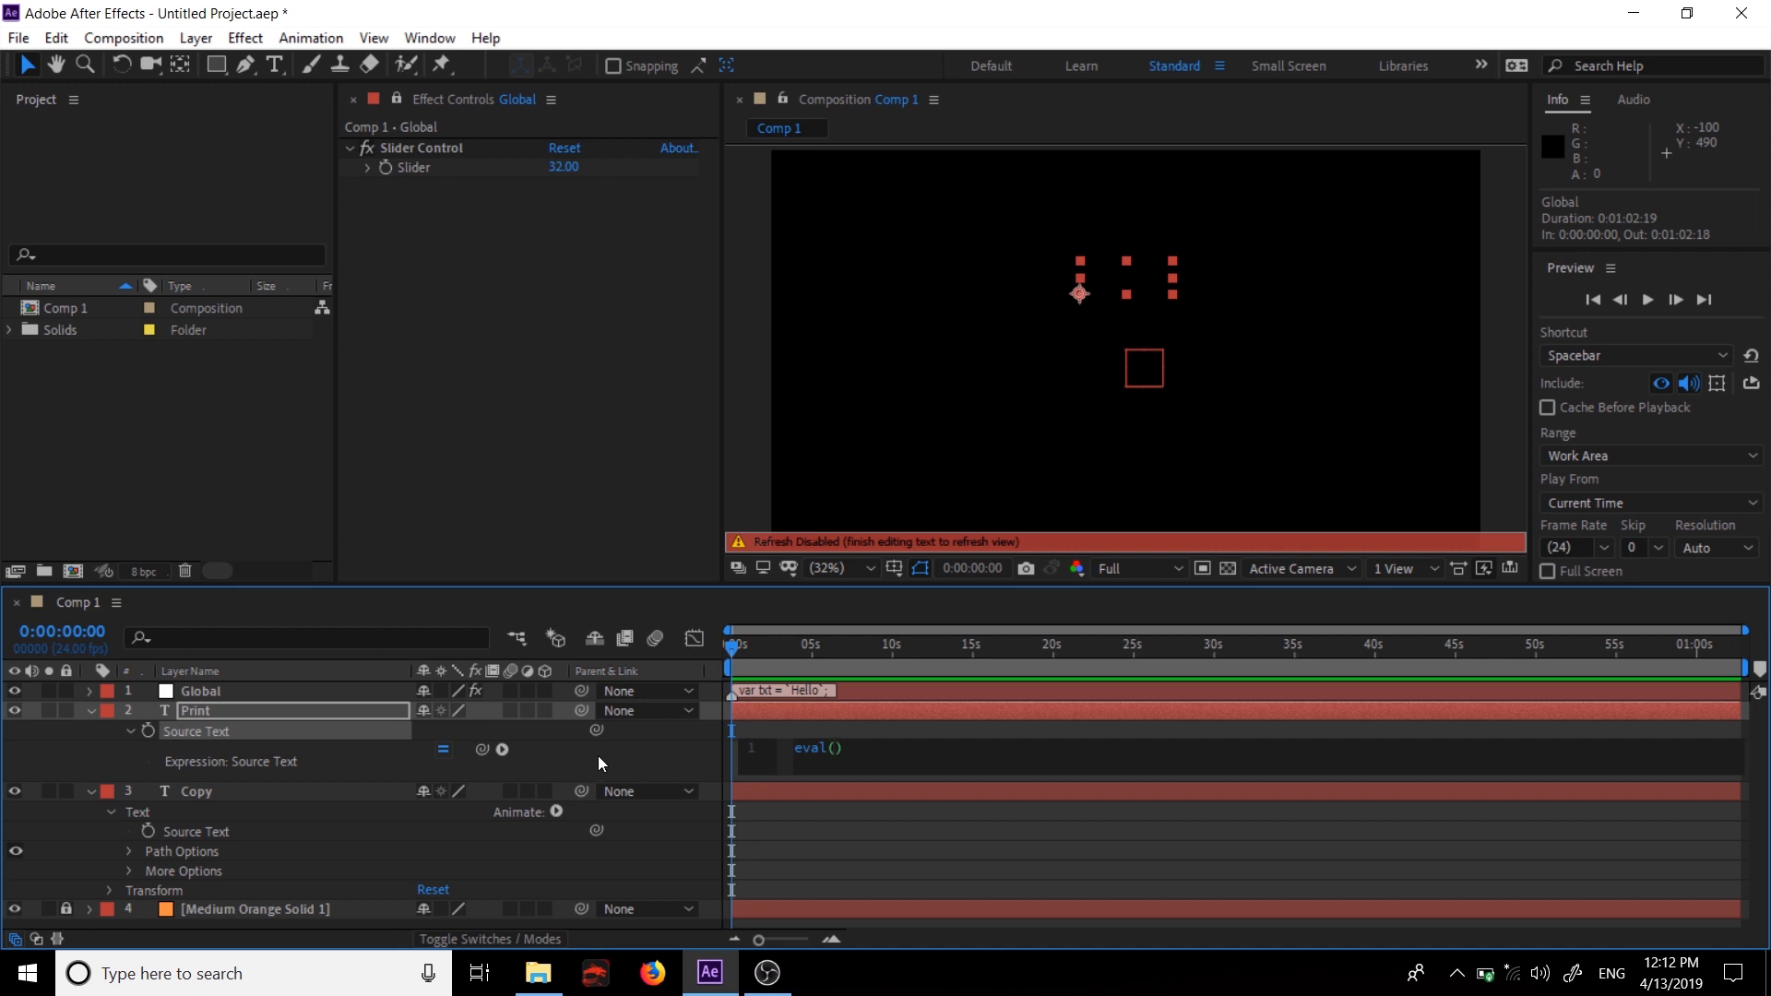
pyautogui.write('thi')
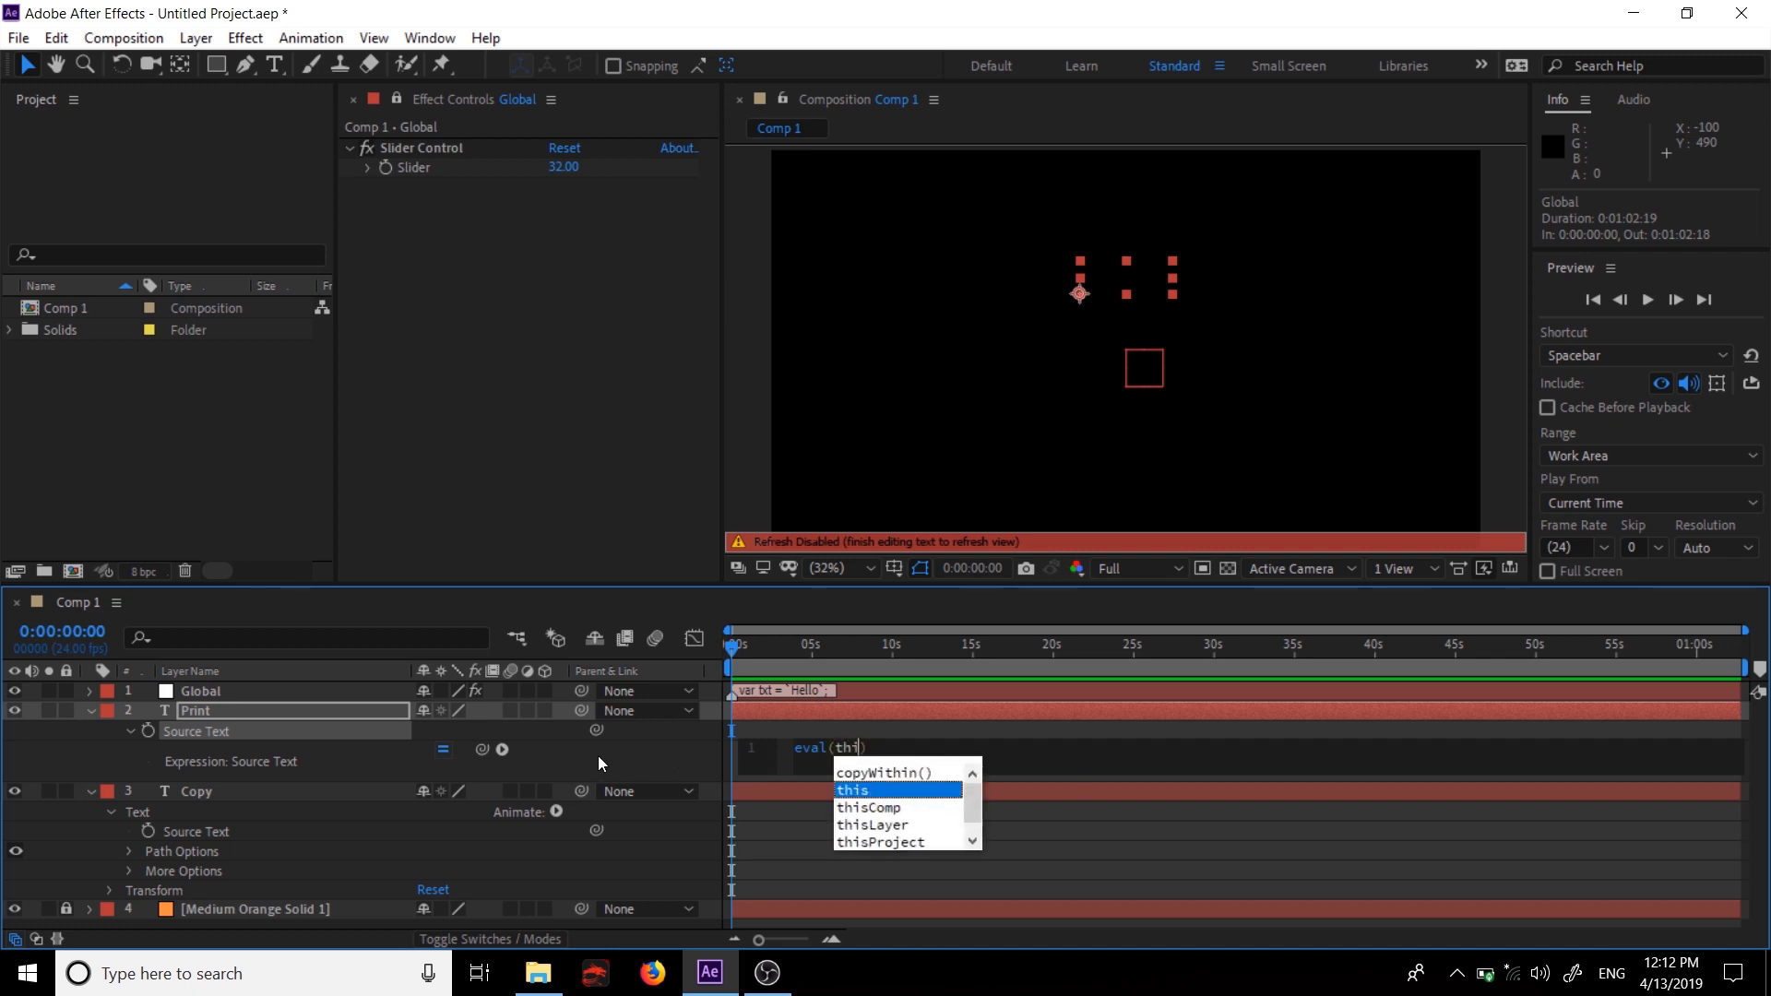
pyautogui.write('s')
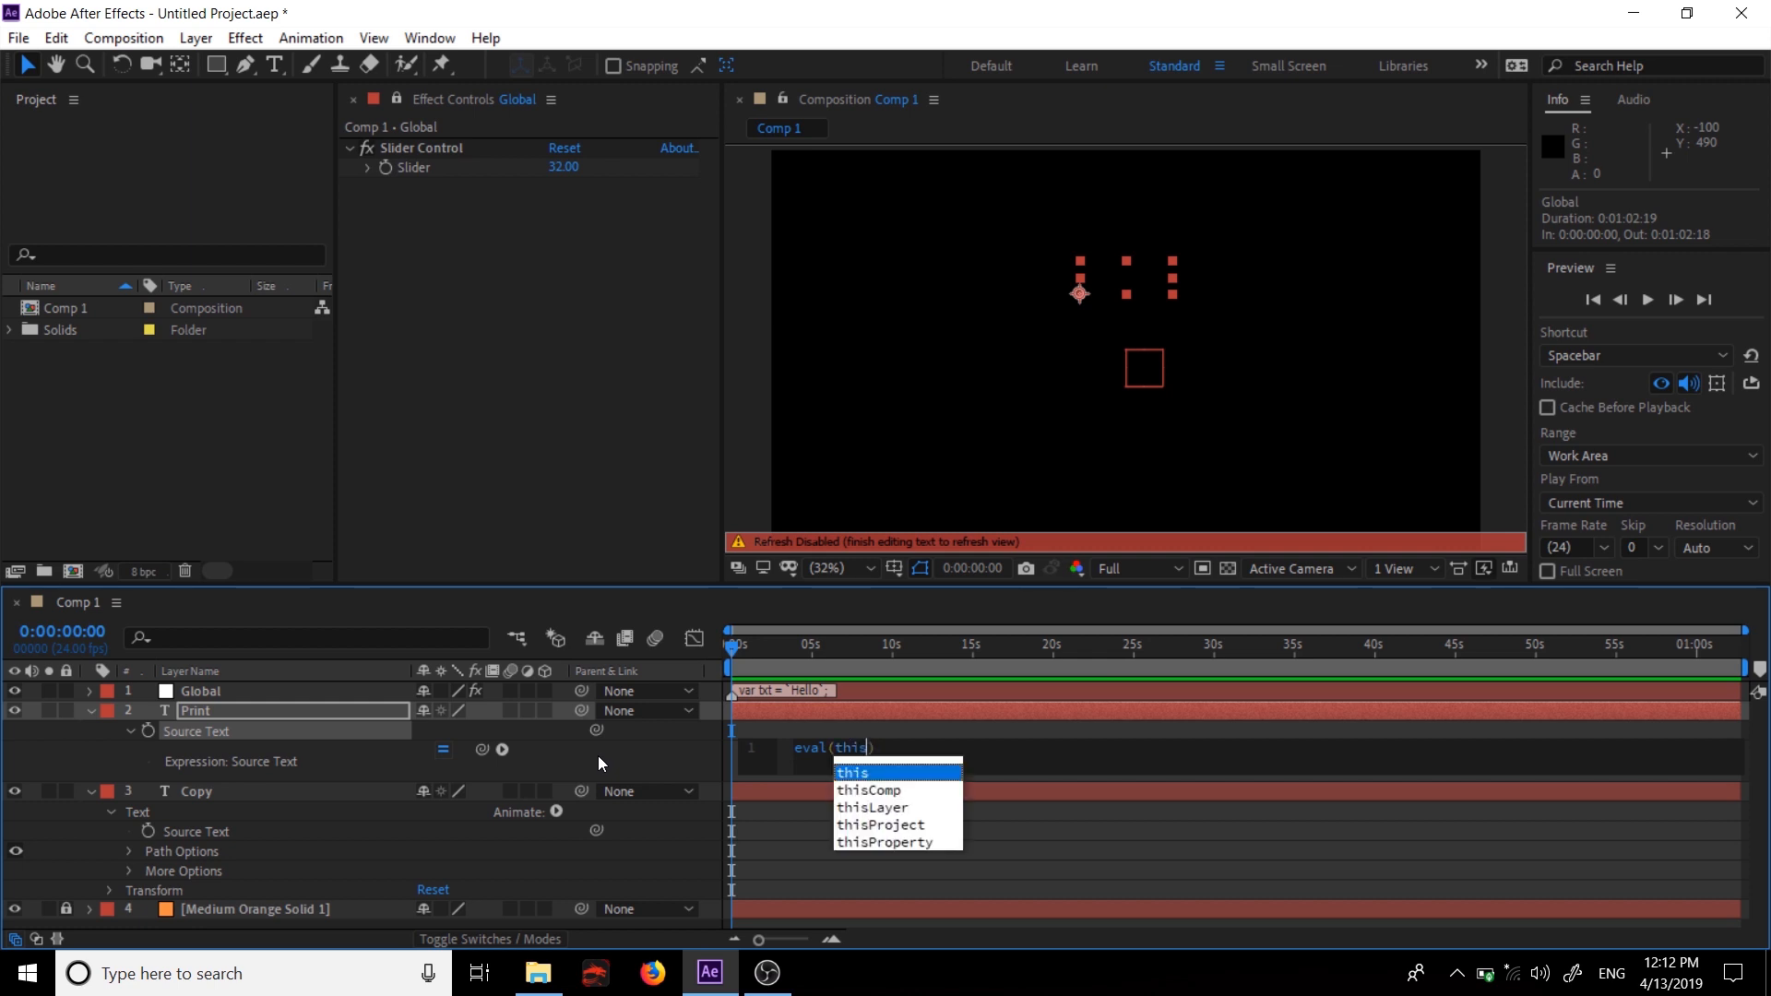
pyautogui.press('Down')
pyautogui.press('Return')
pyautogui.write('.l')
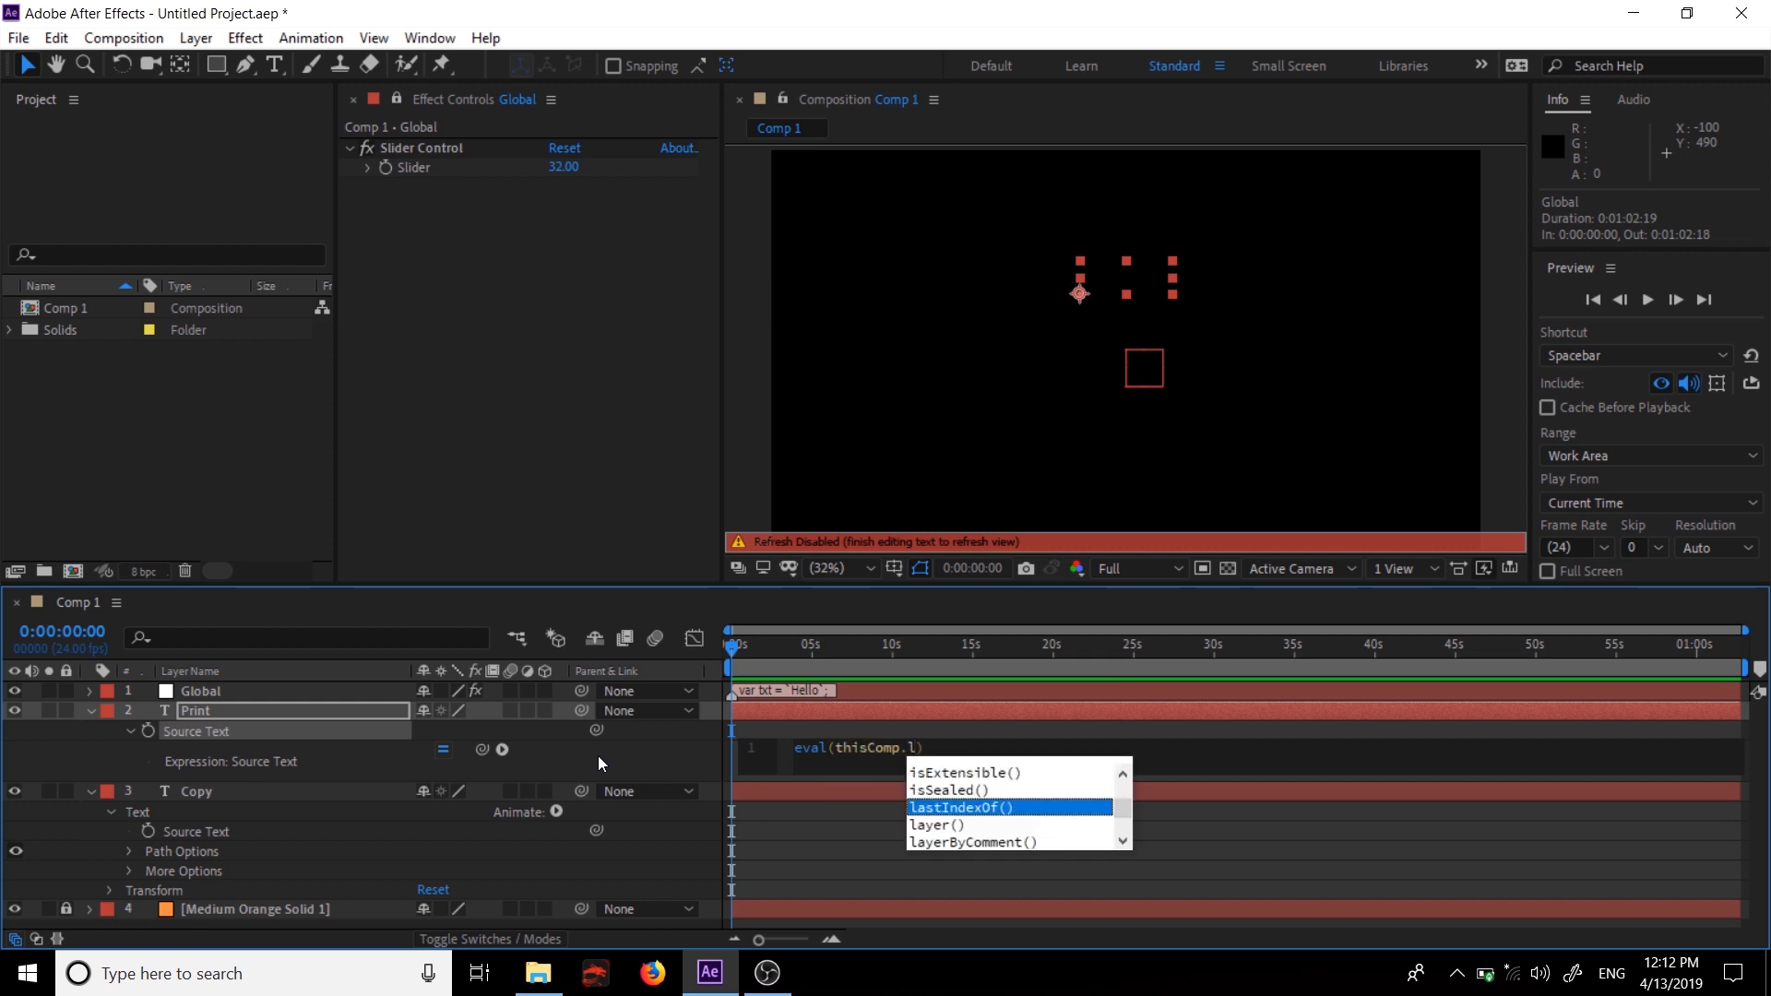
pyautogui.press('Down')
pyautogui.press('Return')
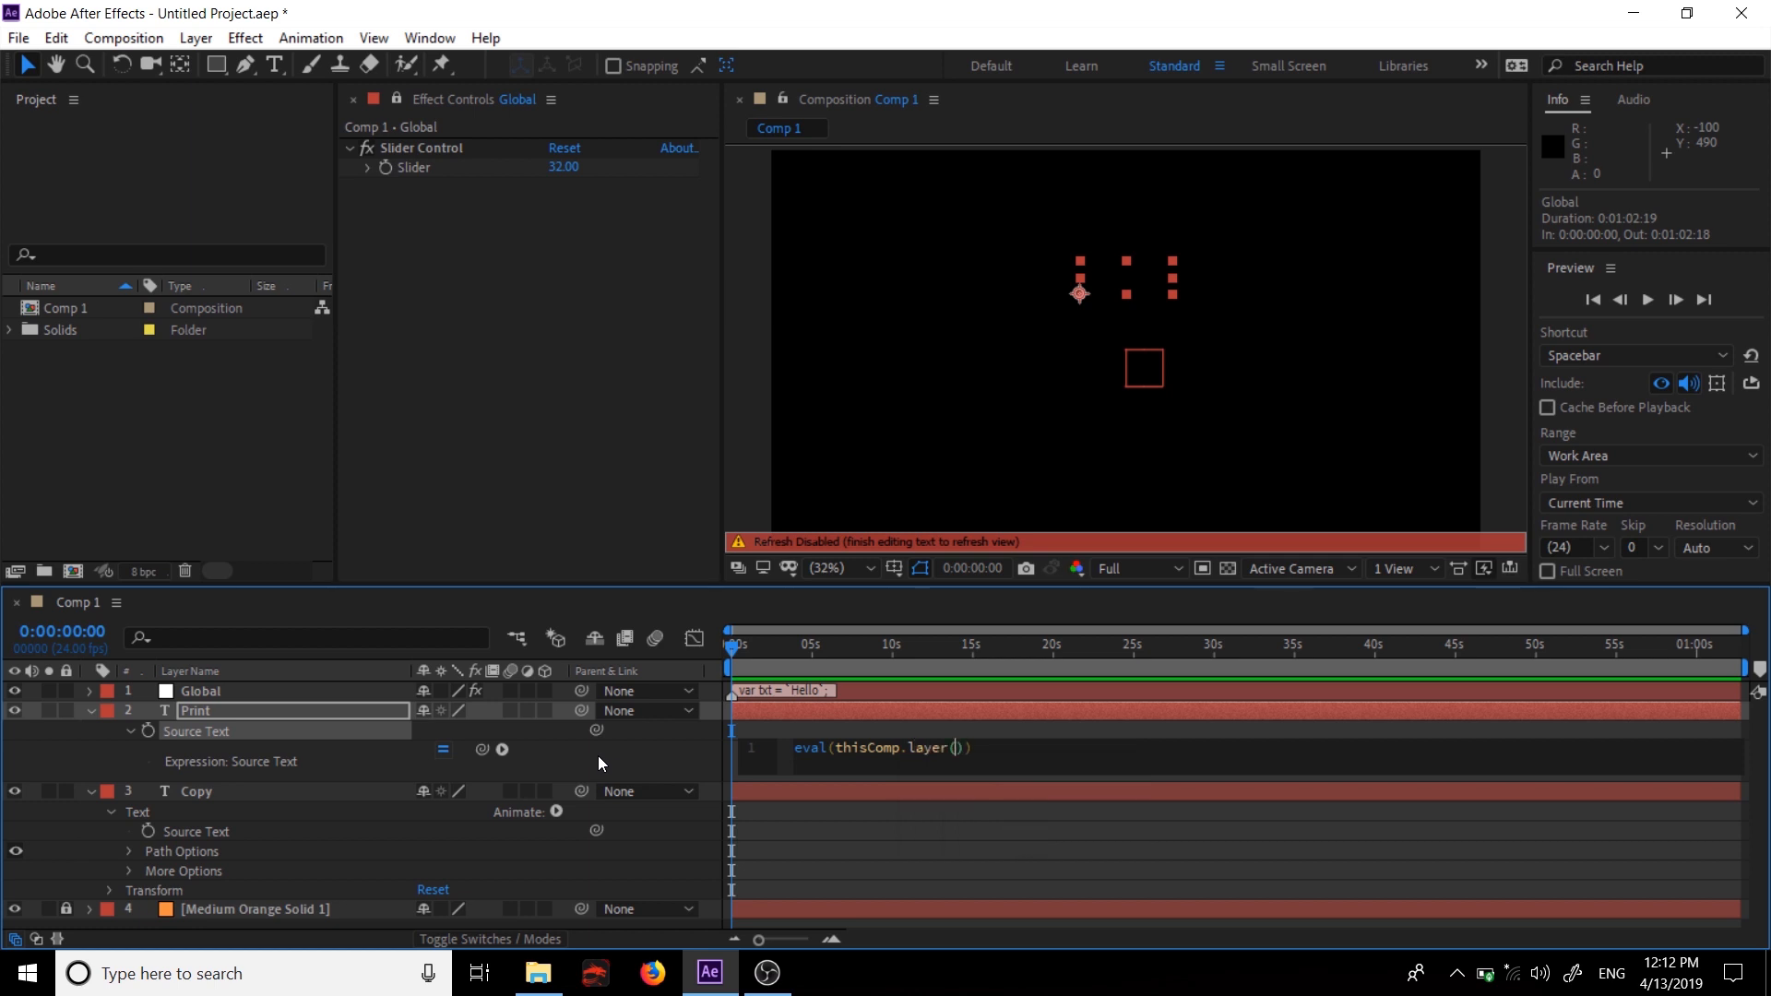
pyautogui.write('"')
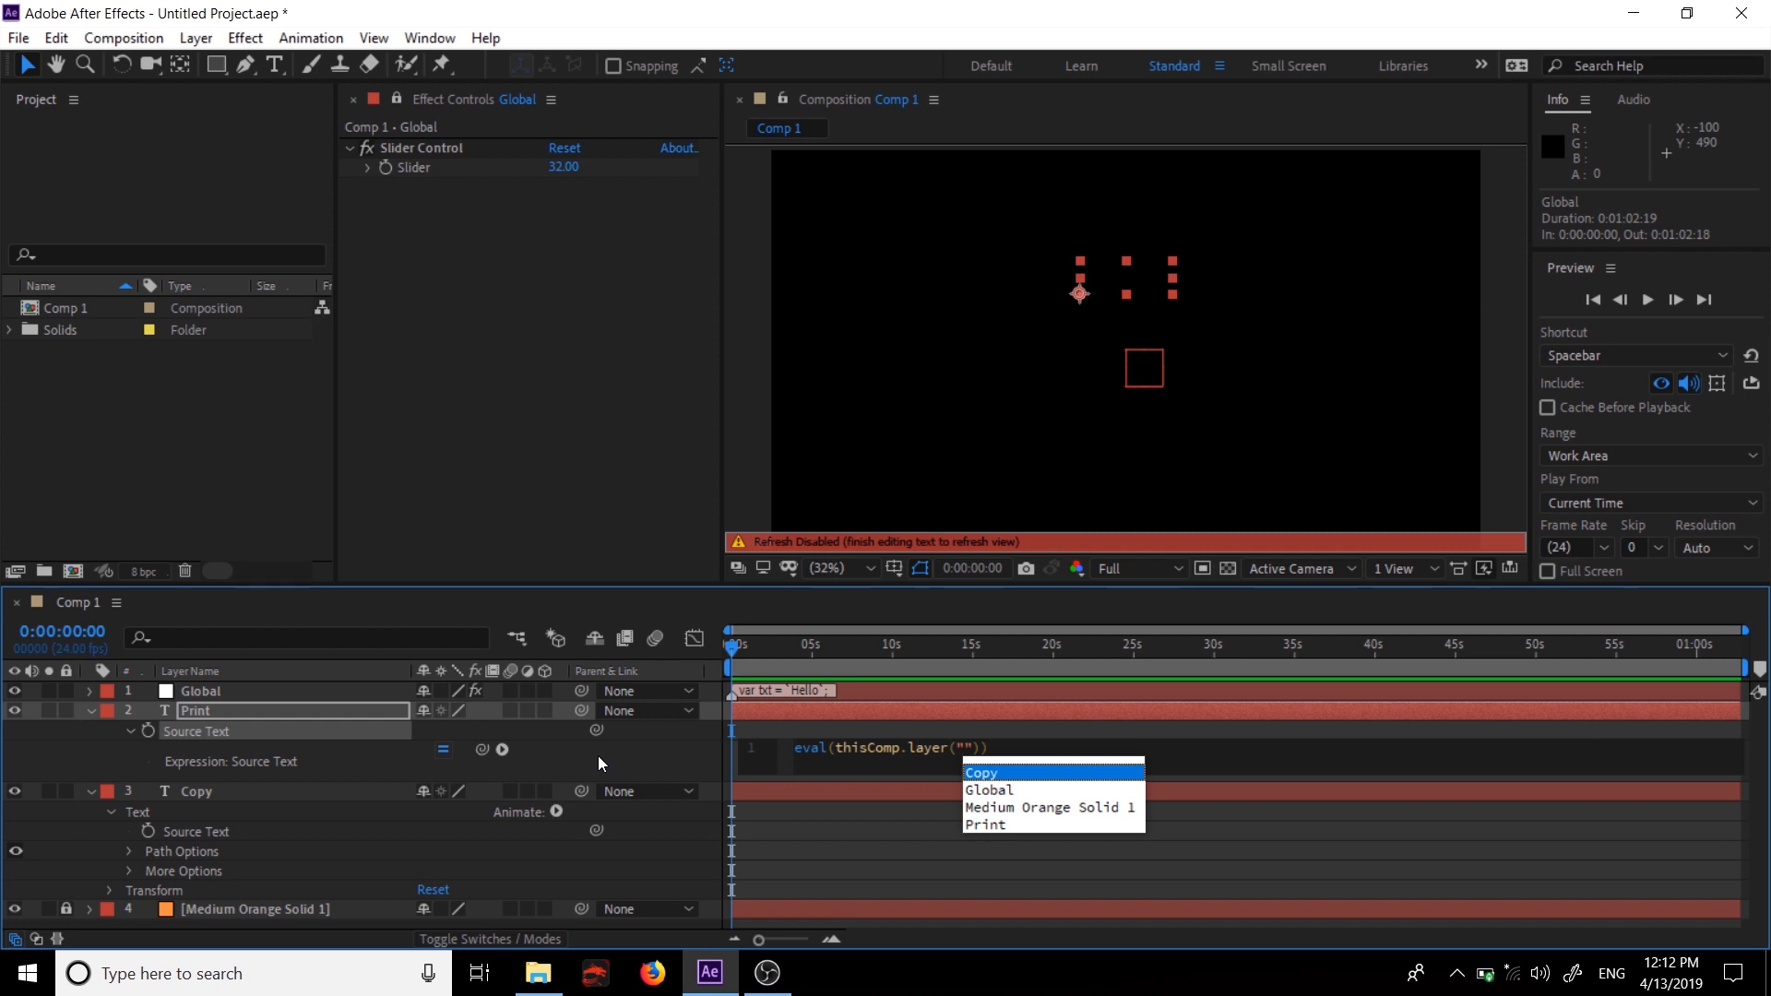
pyautogui.press('Down')
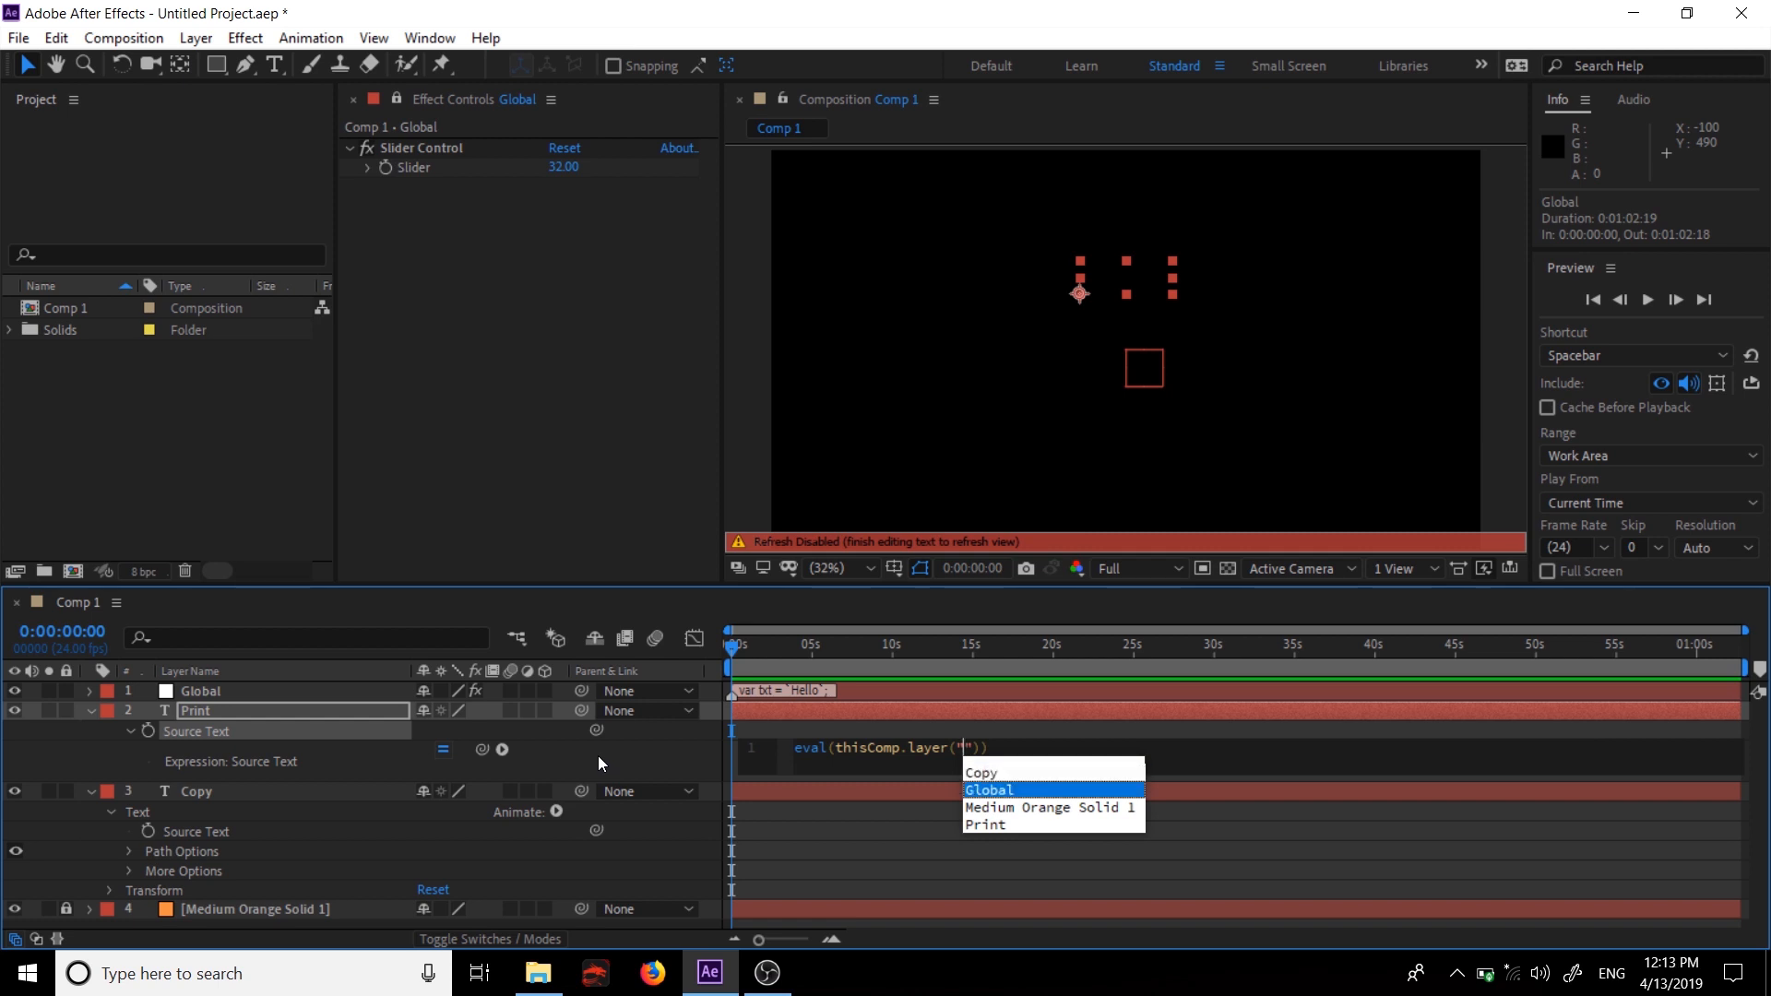
pyautogui.press('Return')
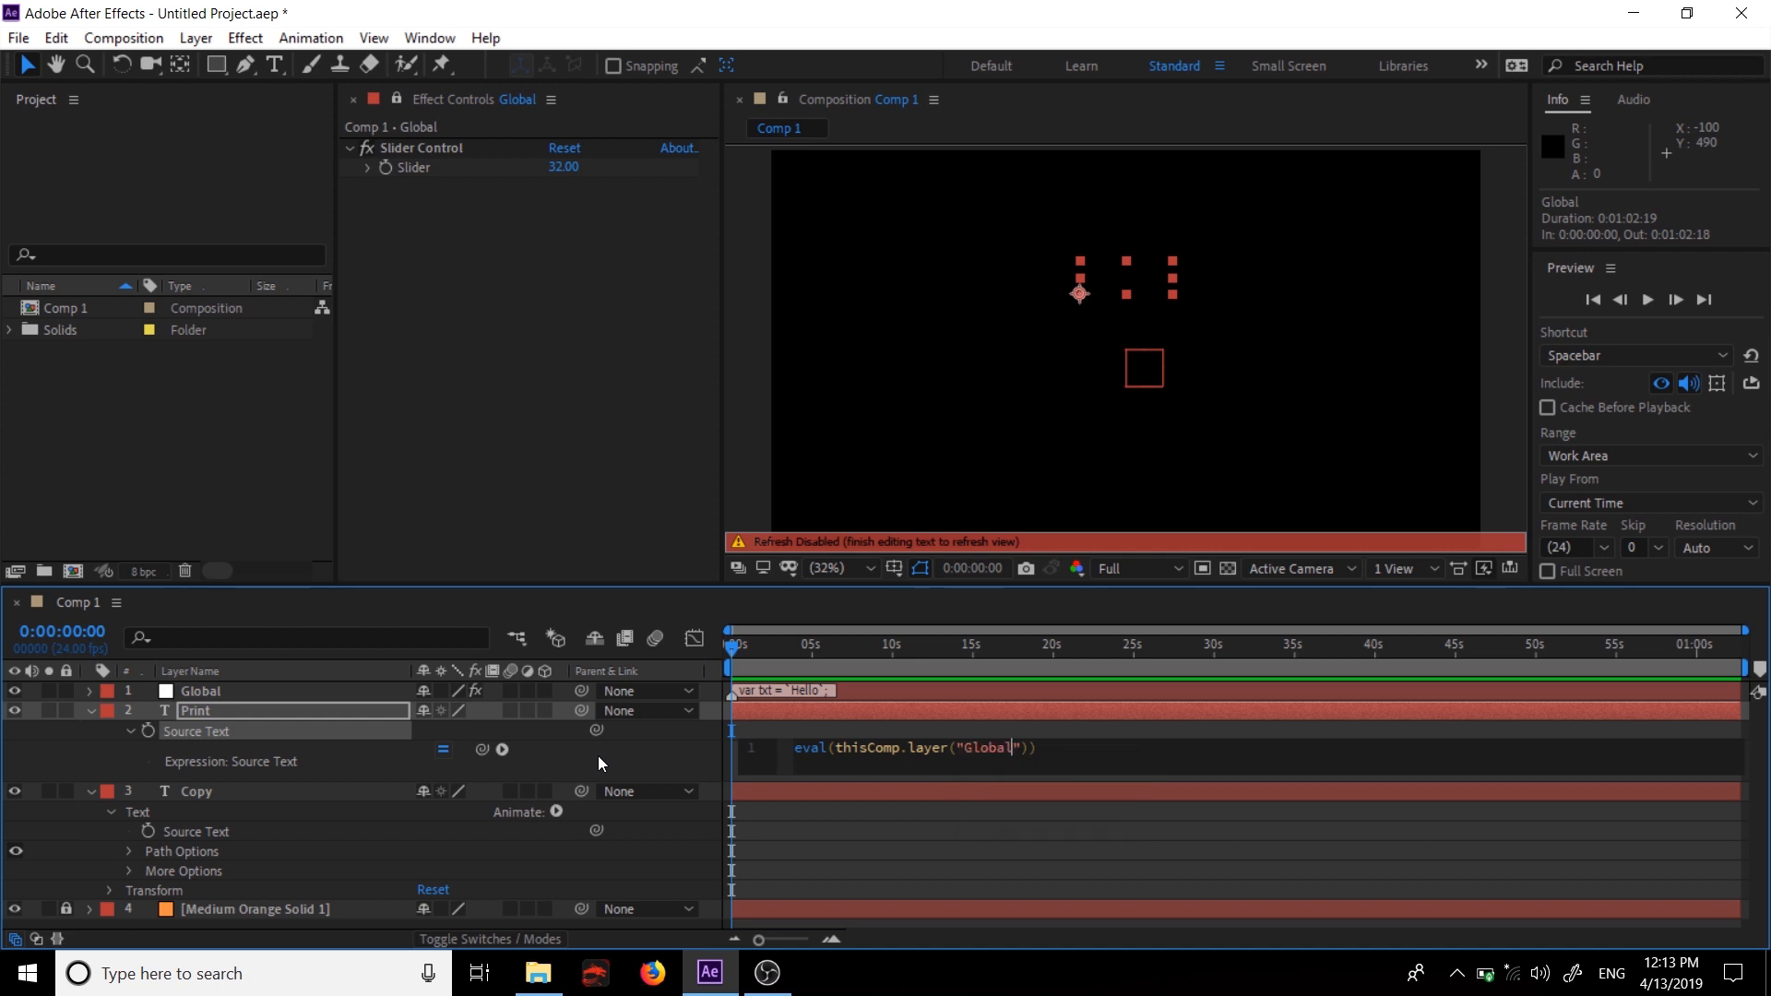
# - Extend the eval argument in the Print layer's Source Text expression with .marker.key() after the Global layer reference
pyautogui.press('Right')
pyautogui.press('Right')
pyautogui.press('BackSpace')
pyautogui.write('.)l')
pyautogui.press('BackSpace')
pyautogui.write('m')
pyautogui.press('Down')
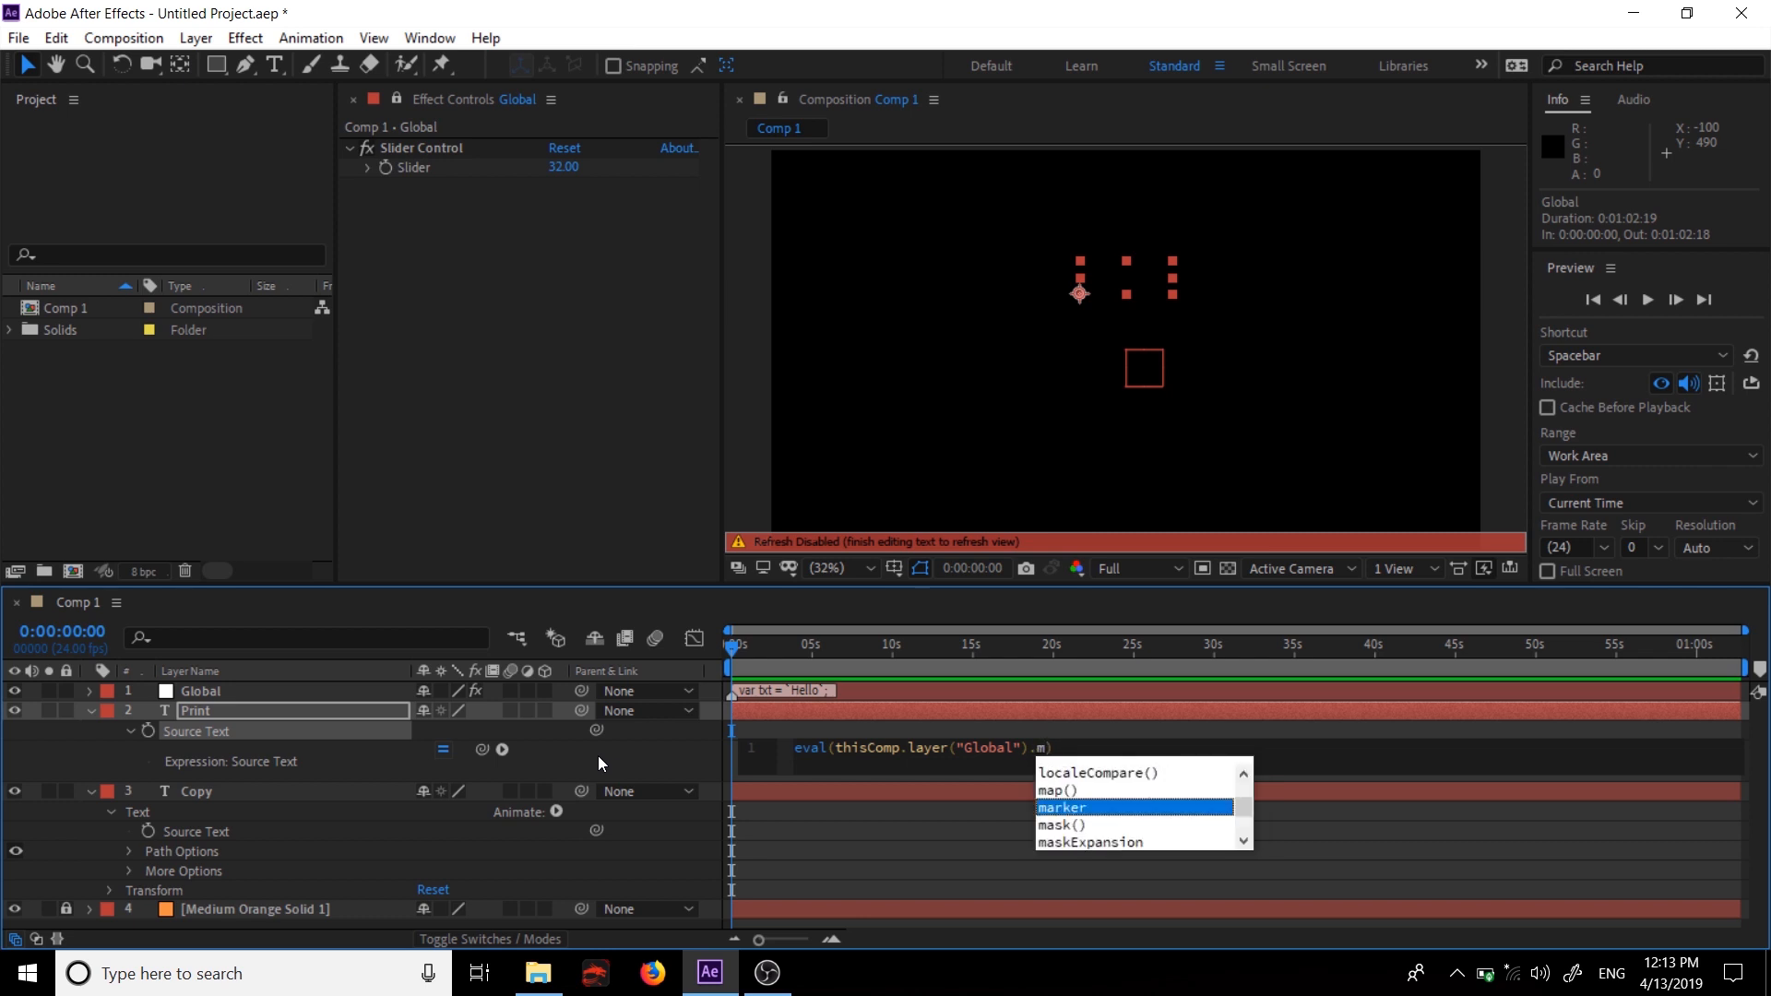
pyautogui.press('Return')
pyautogui.write('.')
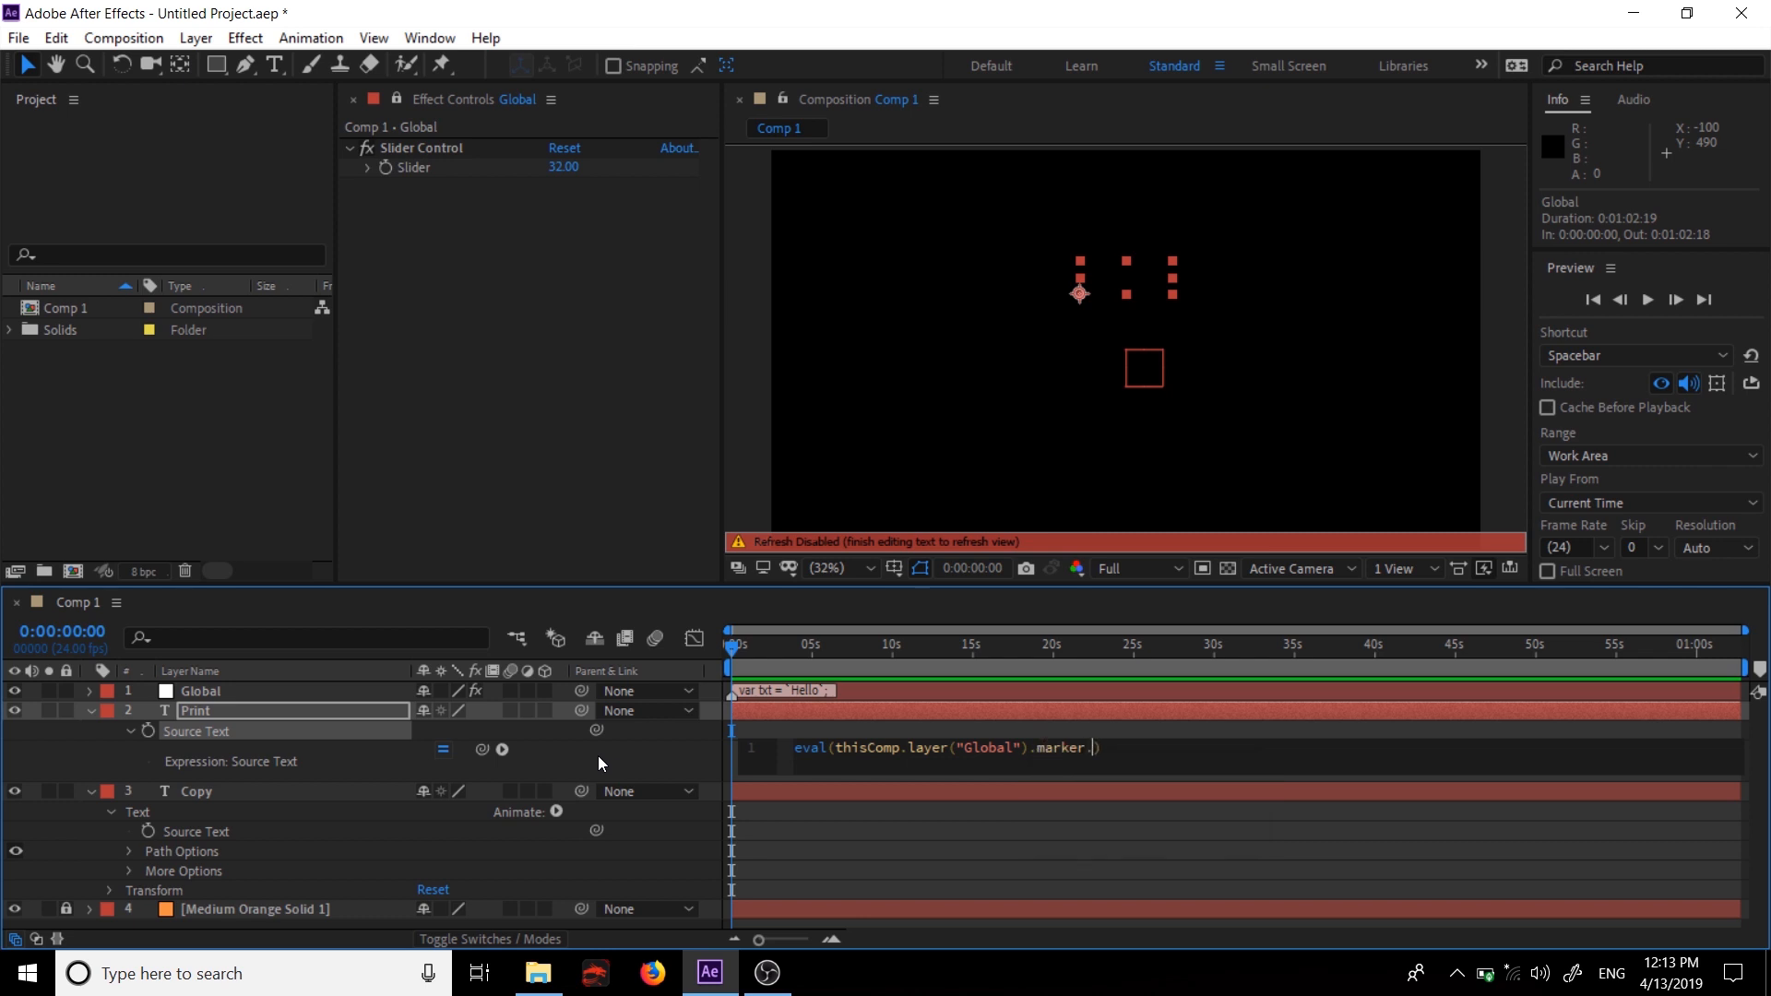
pyautogui.write('k')
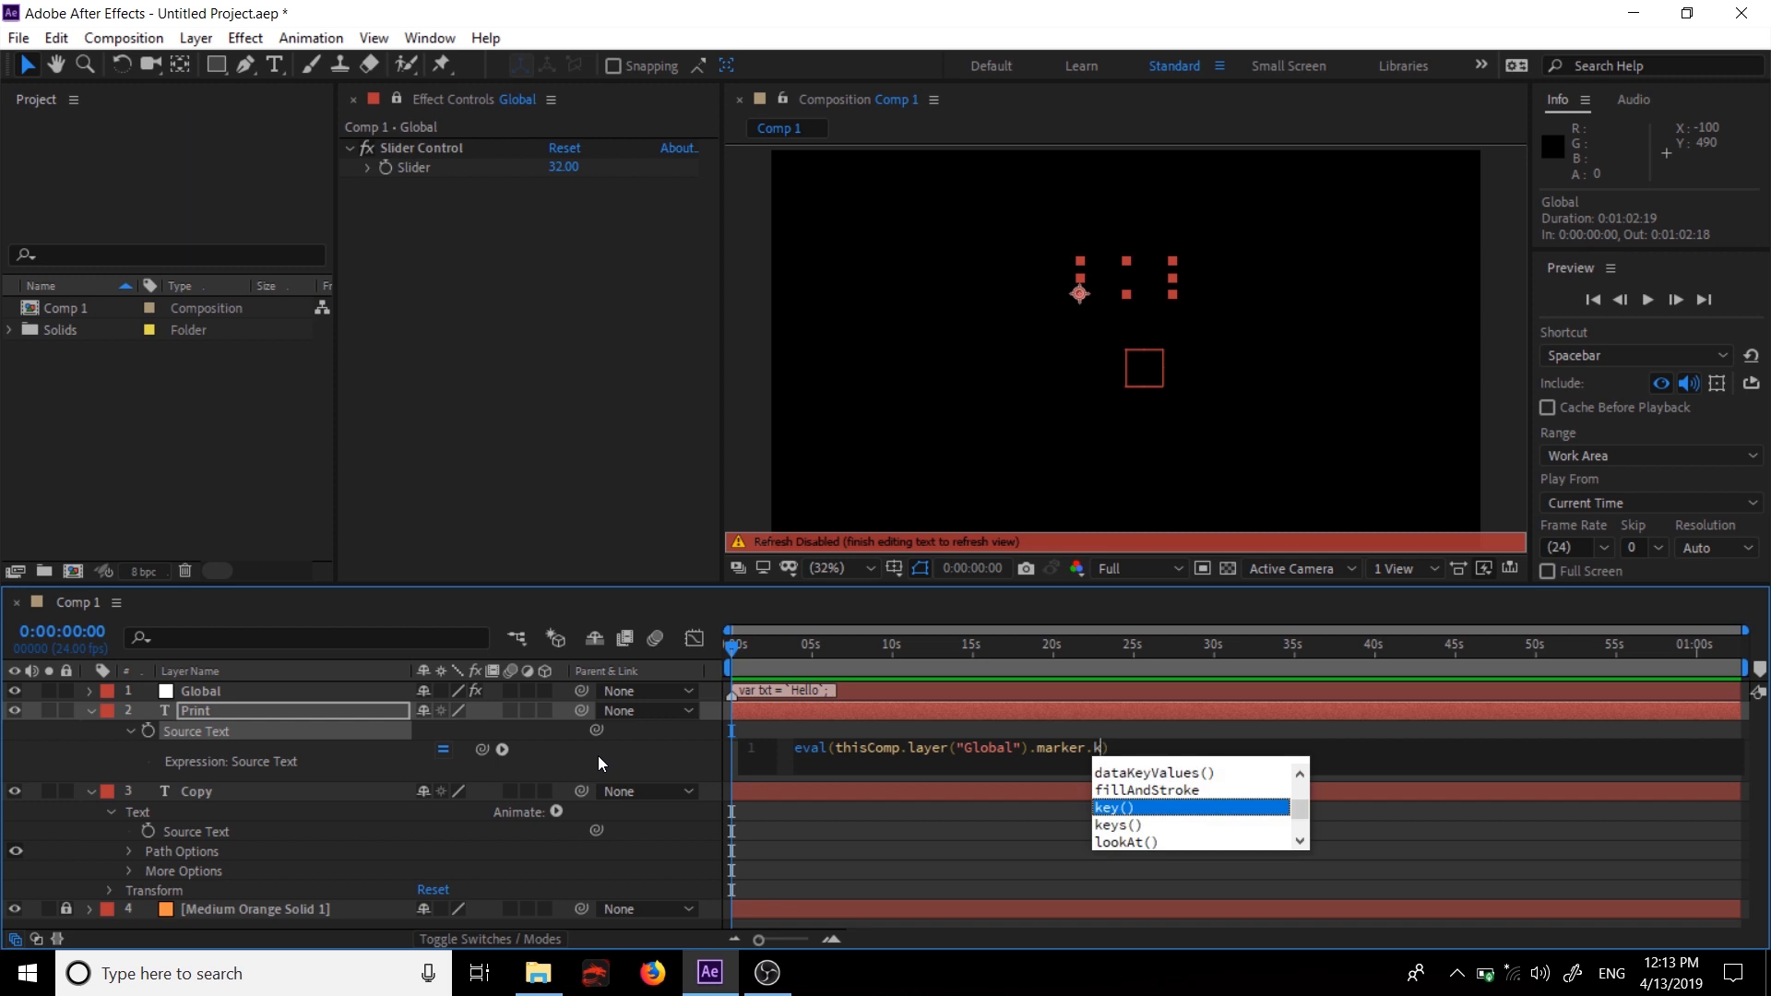
pyautogui.press('Return')
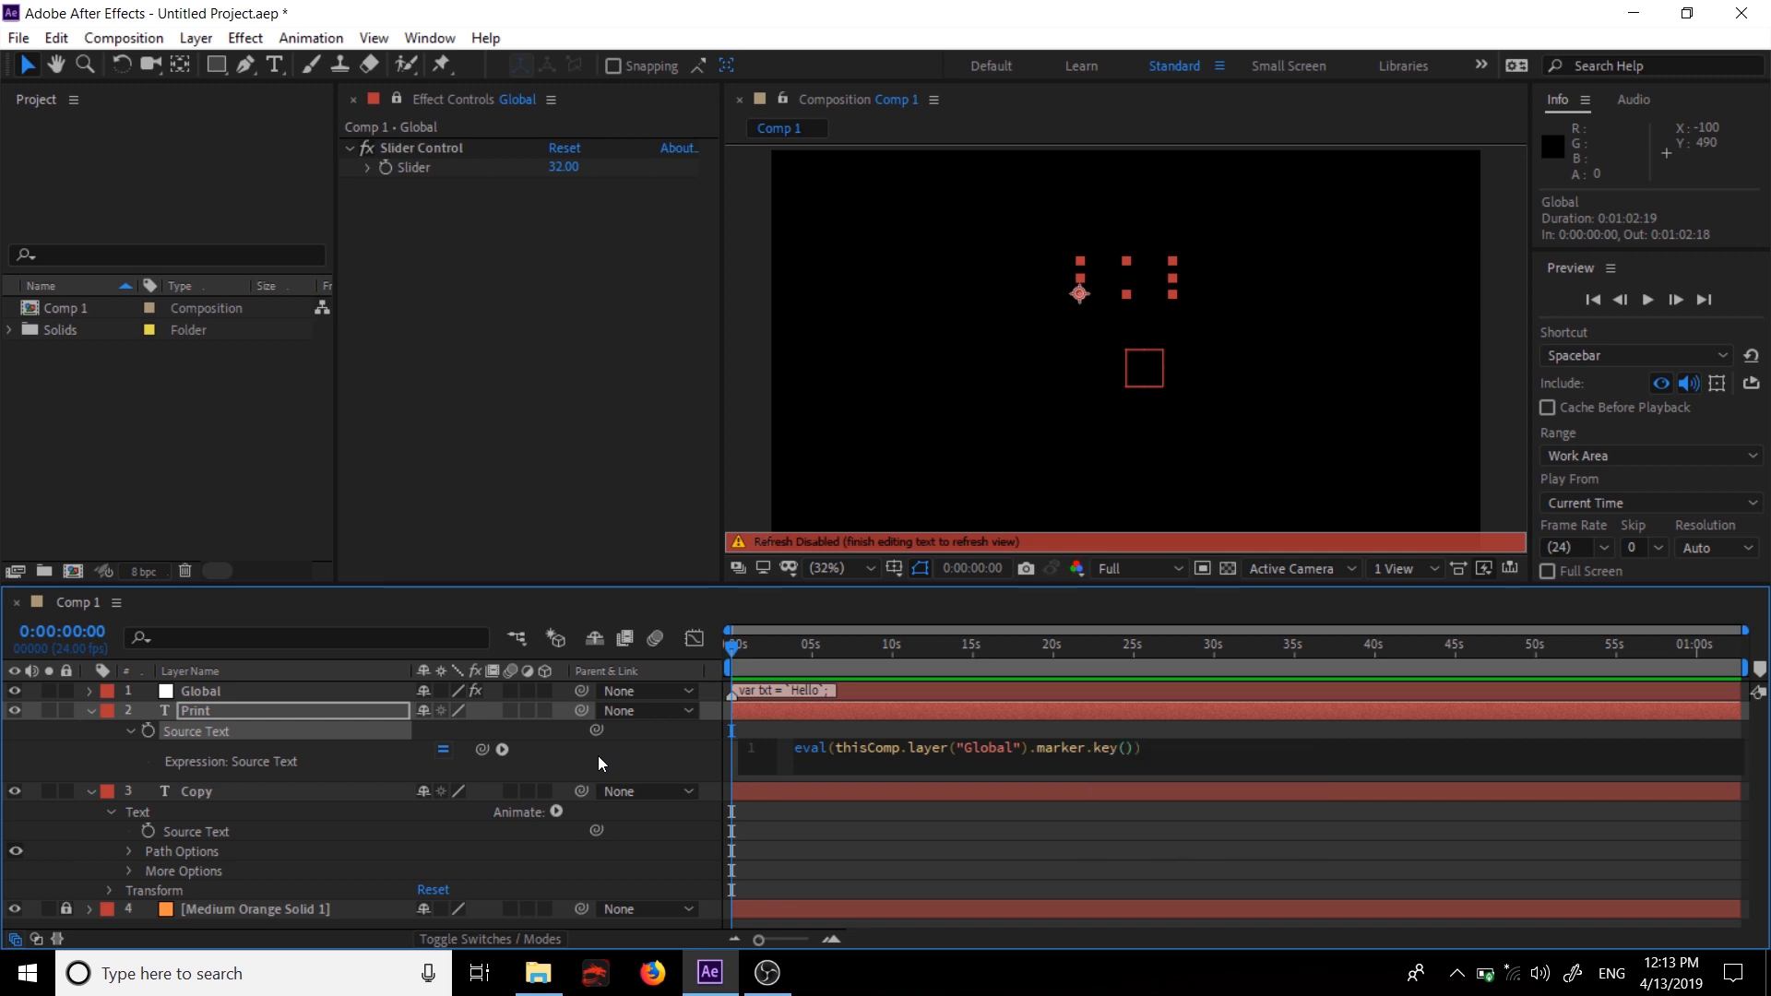
# - Complete the Print expression's eval argument with marker key 1 and .comment, and return txt on a second line
pyautogui.write('1).com')
pyautogui.press('Return')
pyautogui.press('Return')
pyautogui.write('txt')
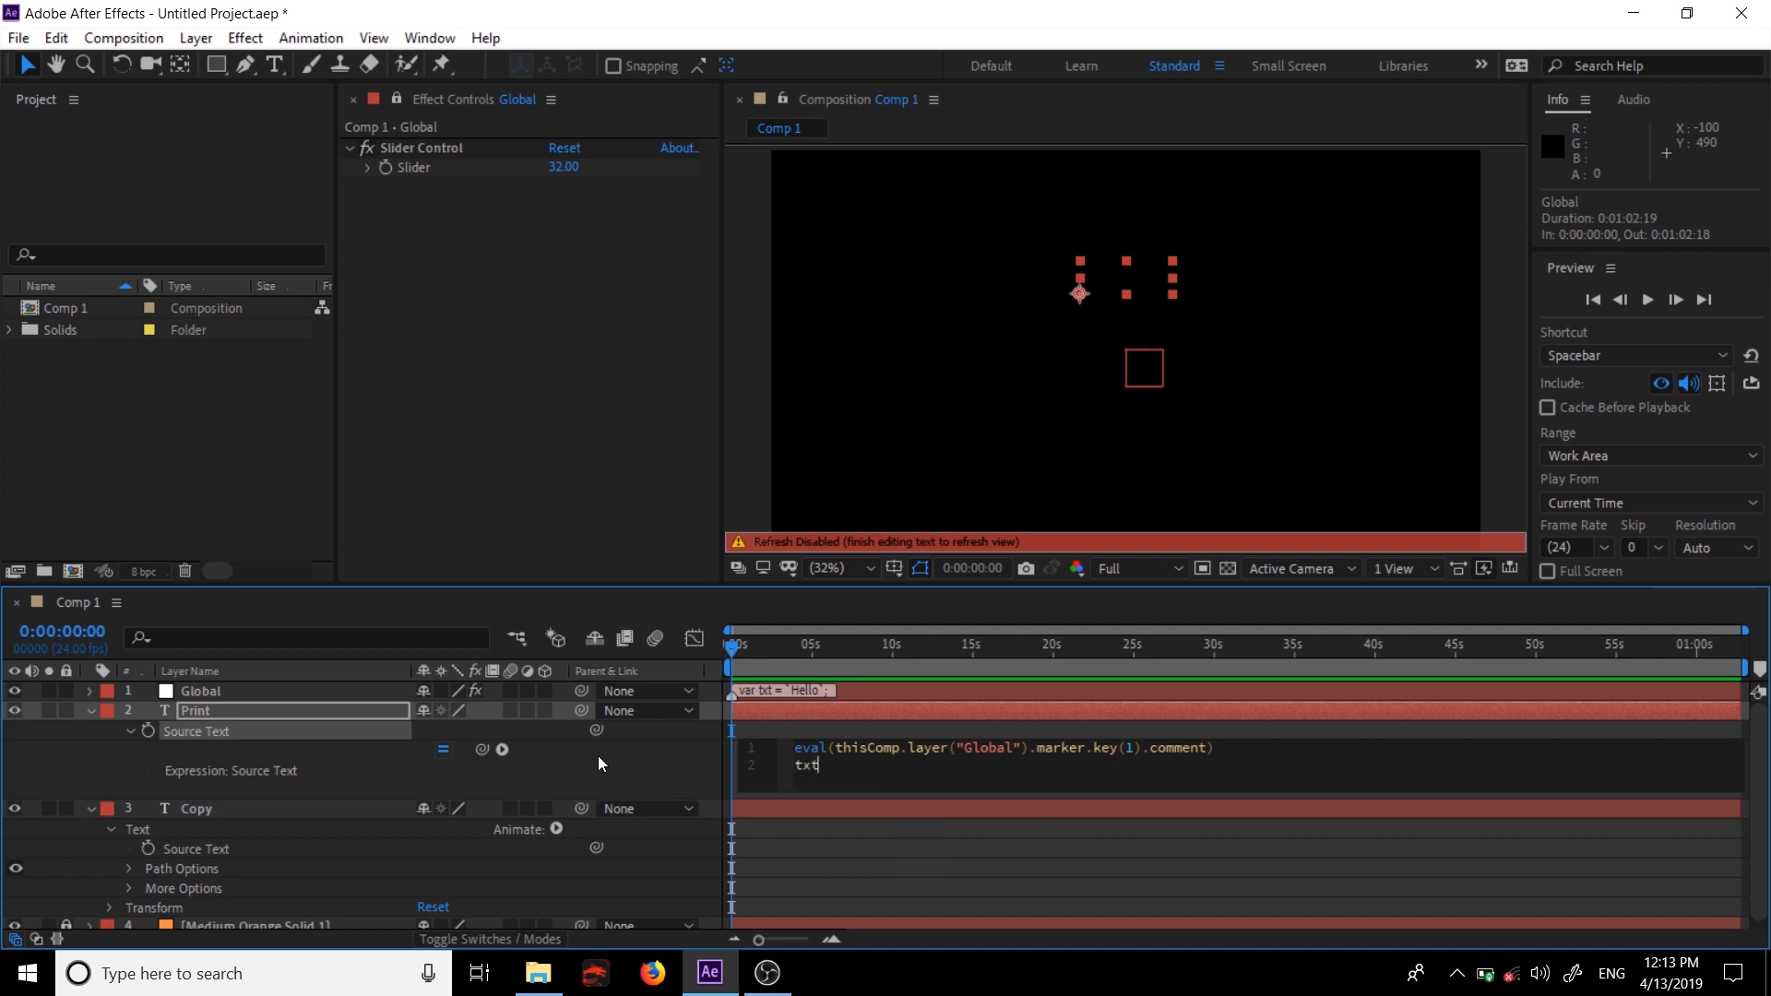
pyautogui.click(623, 766)
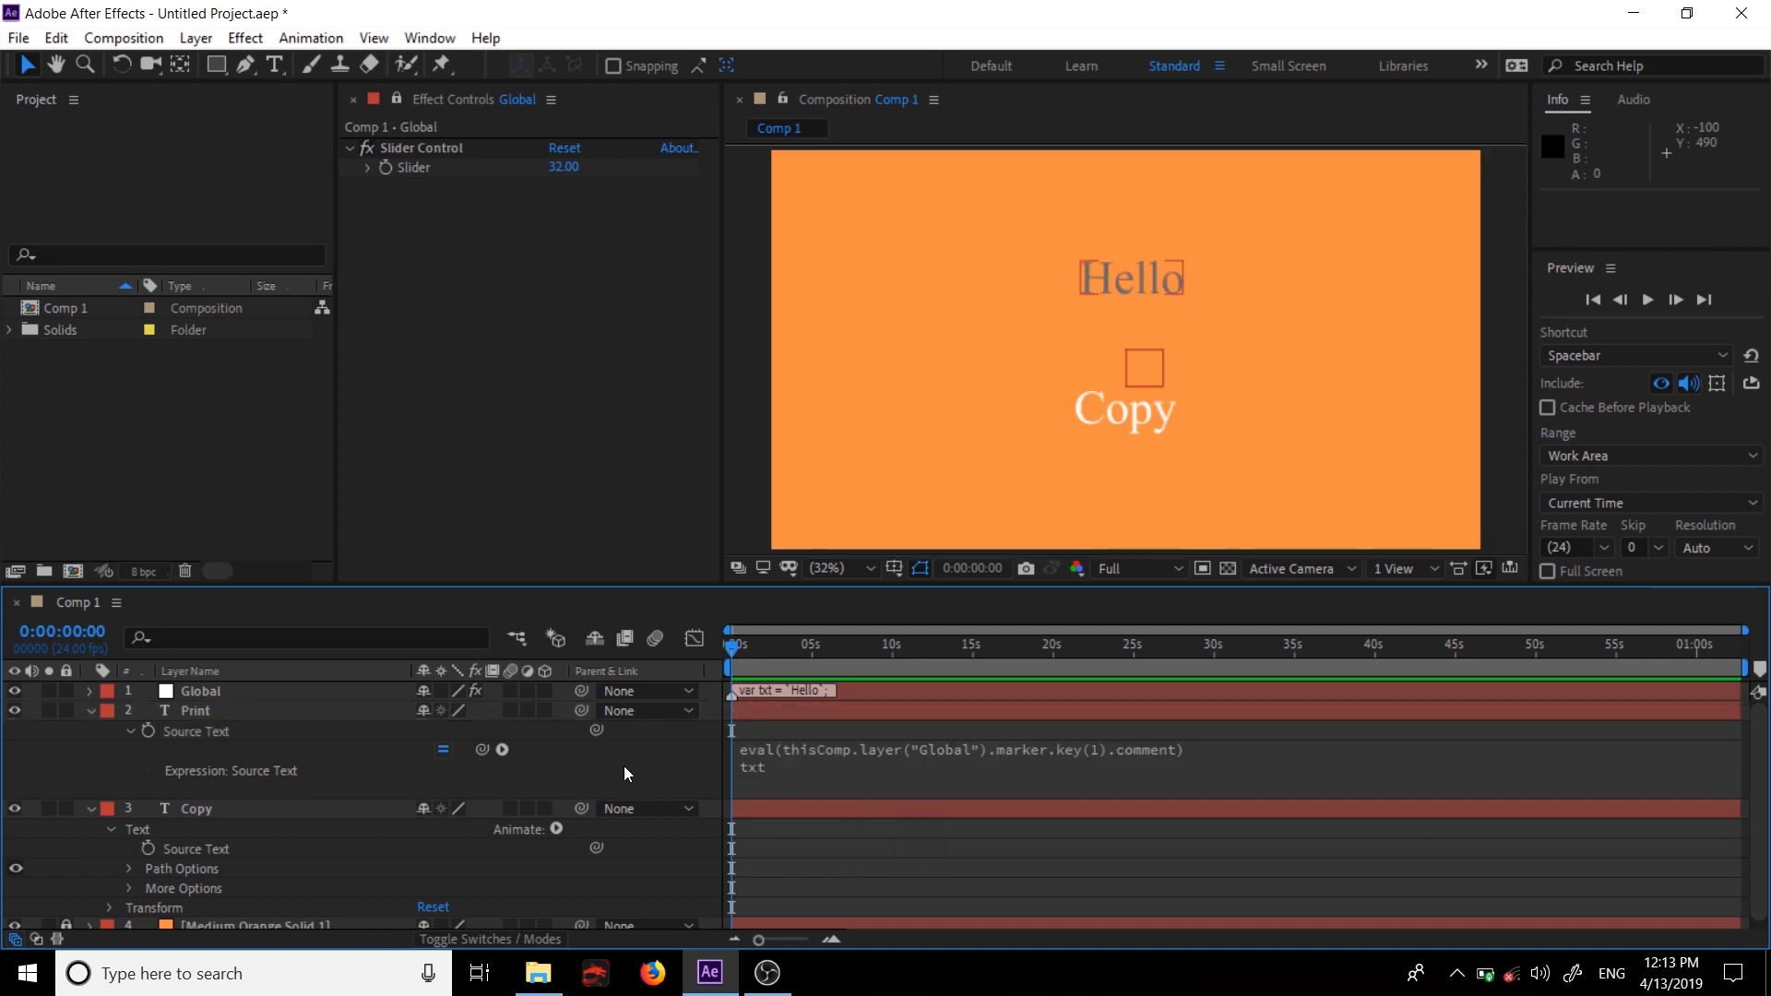
# - Copy the Print layer's full Source Text expression into a new Source Text expression on the Copy layer
pyautogui.click(760, 755)
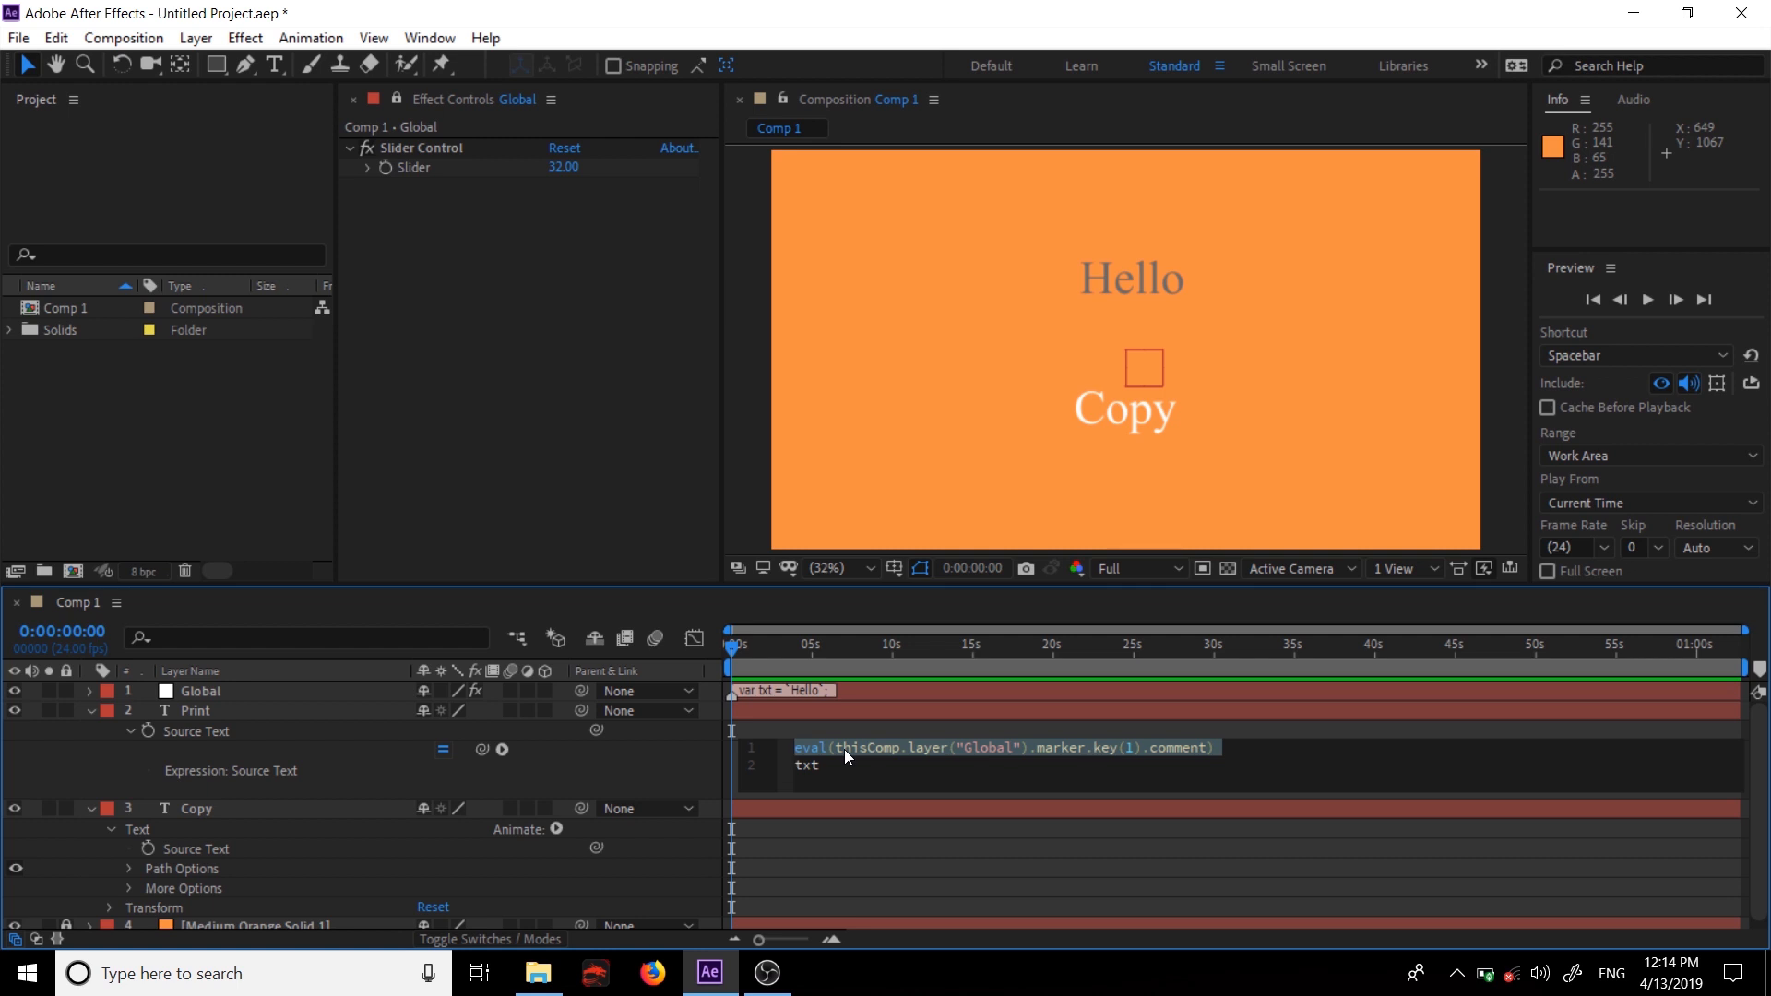
pyautogui.click(634, 861)
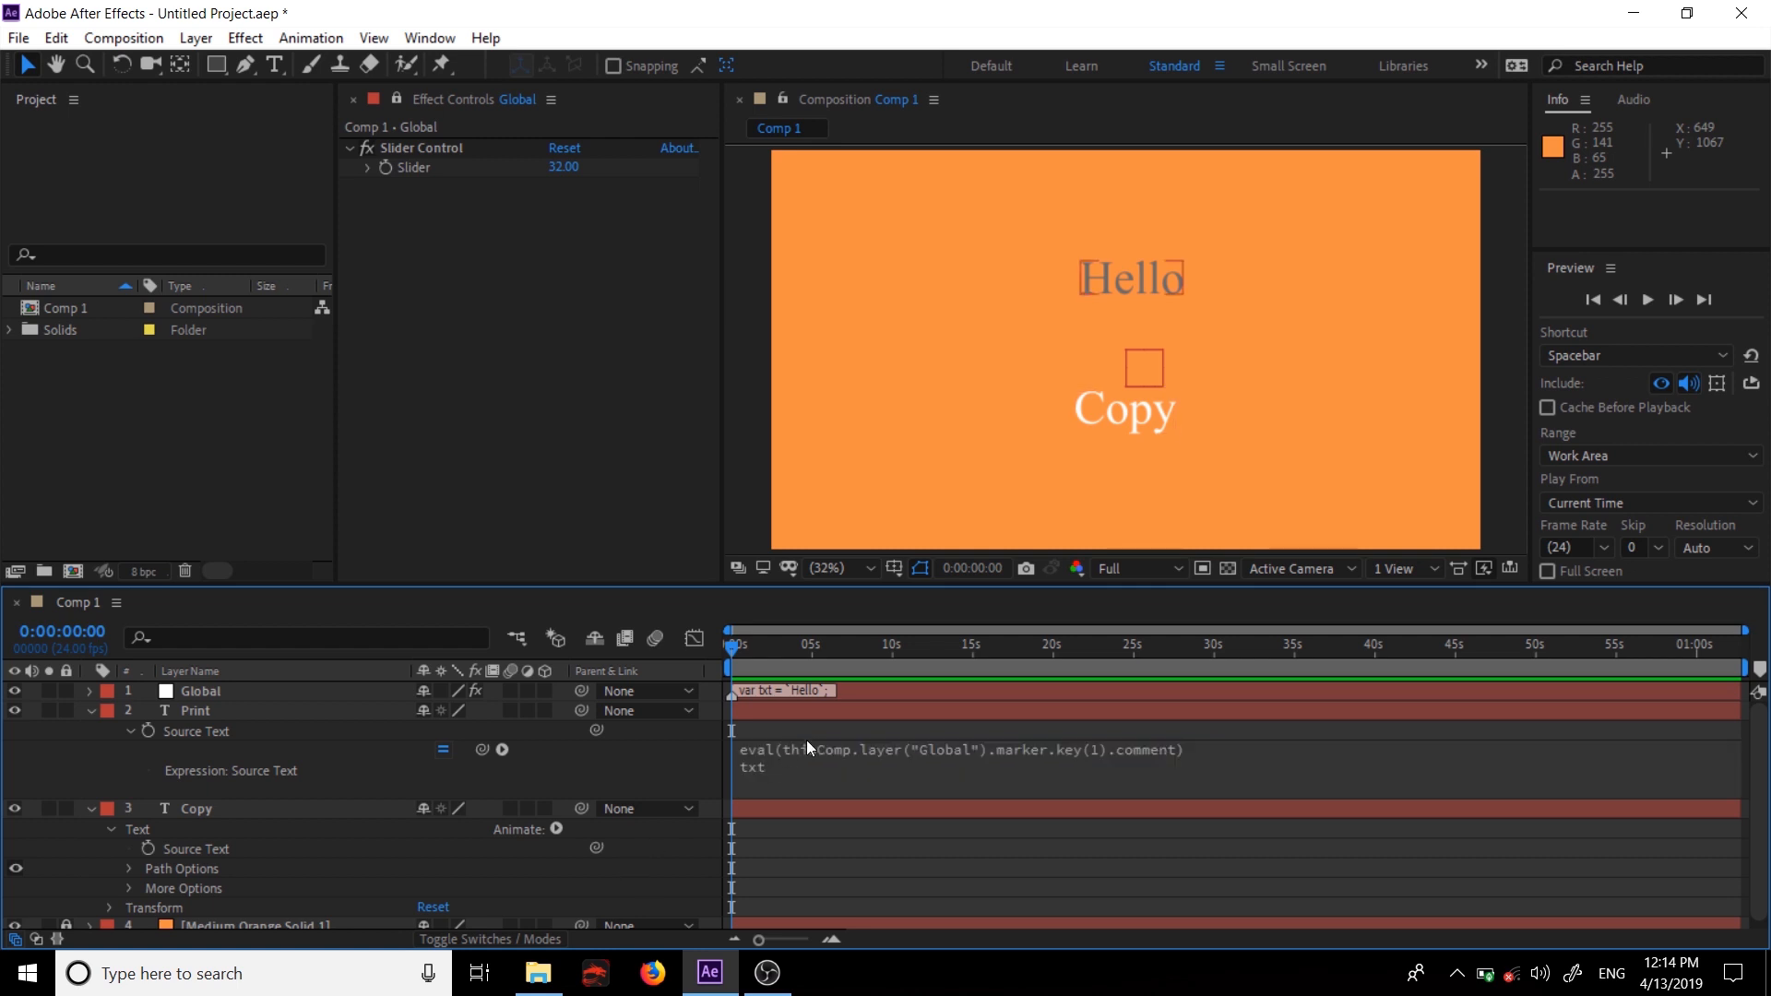
pyautogui.click(784, 771)
pyautogui.hotkey('ctrl', 'c')
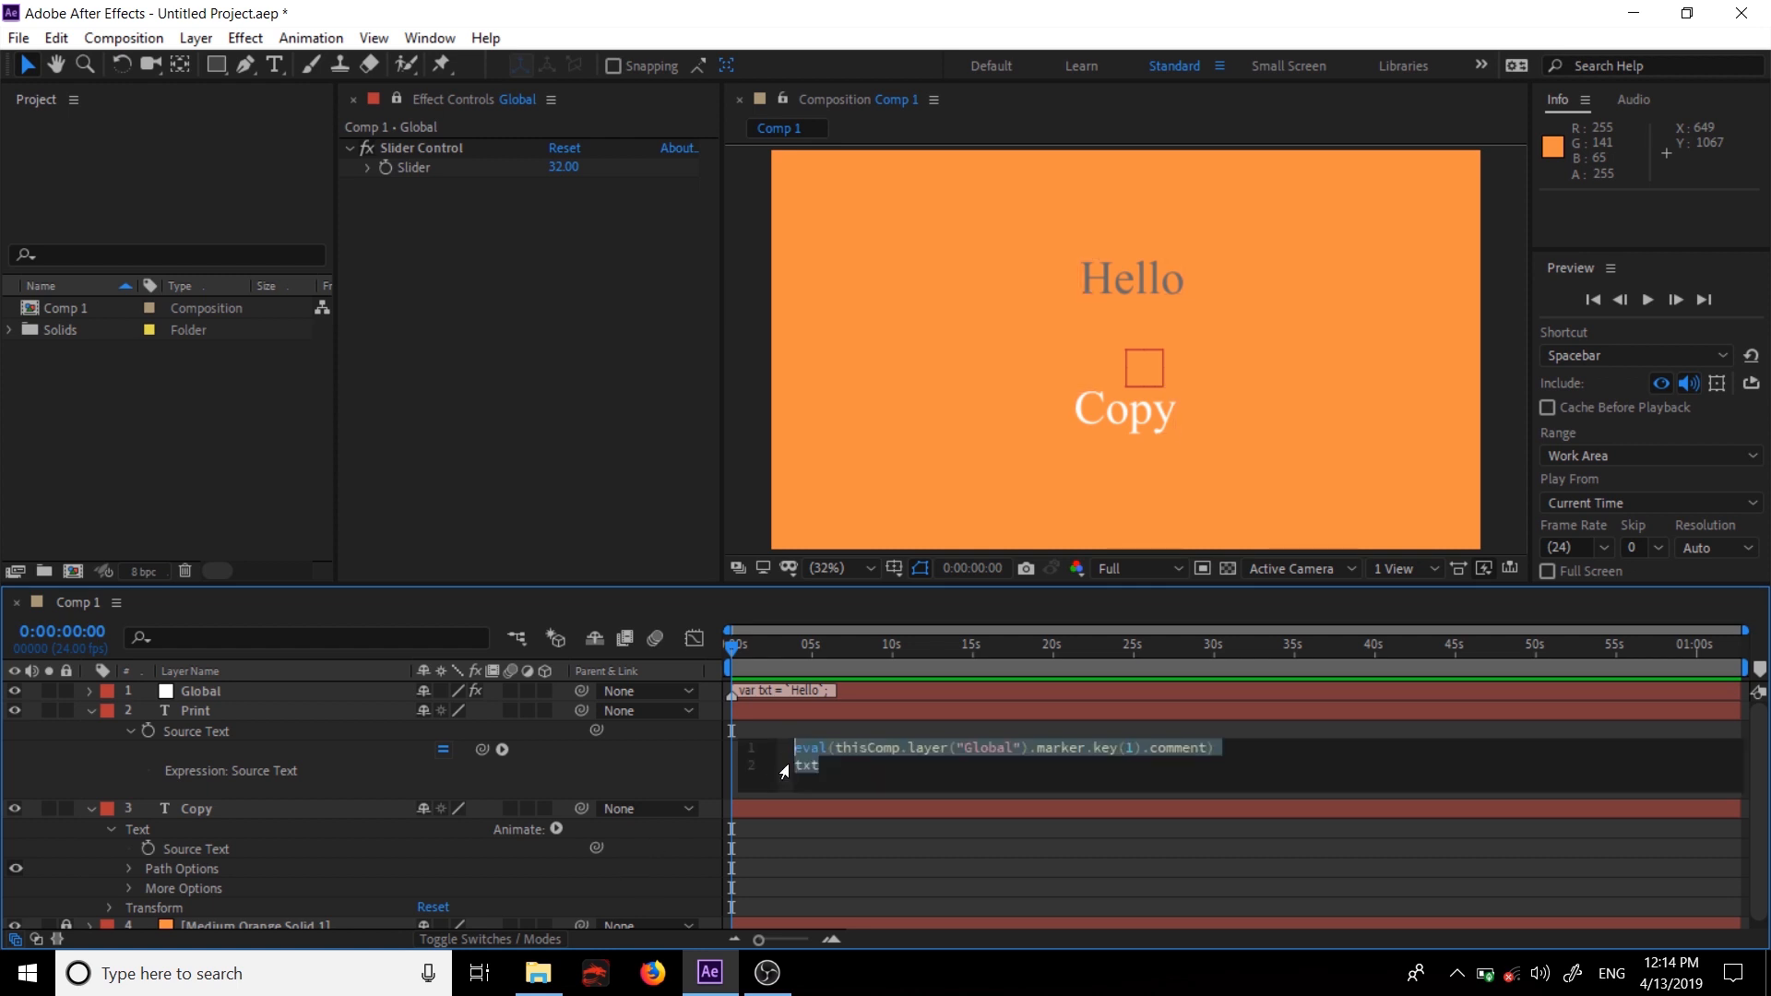
pyautogui.click(254, 872)
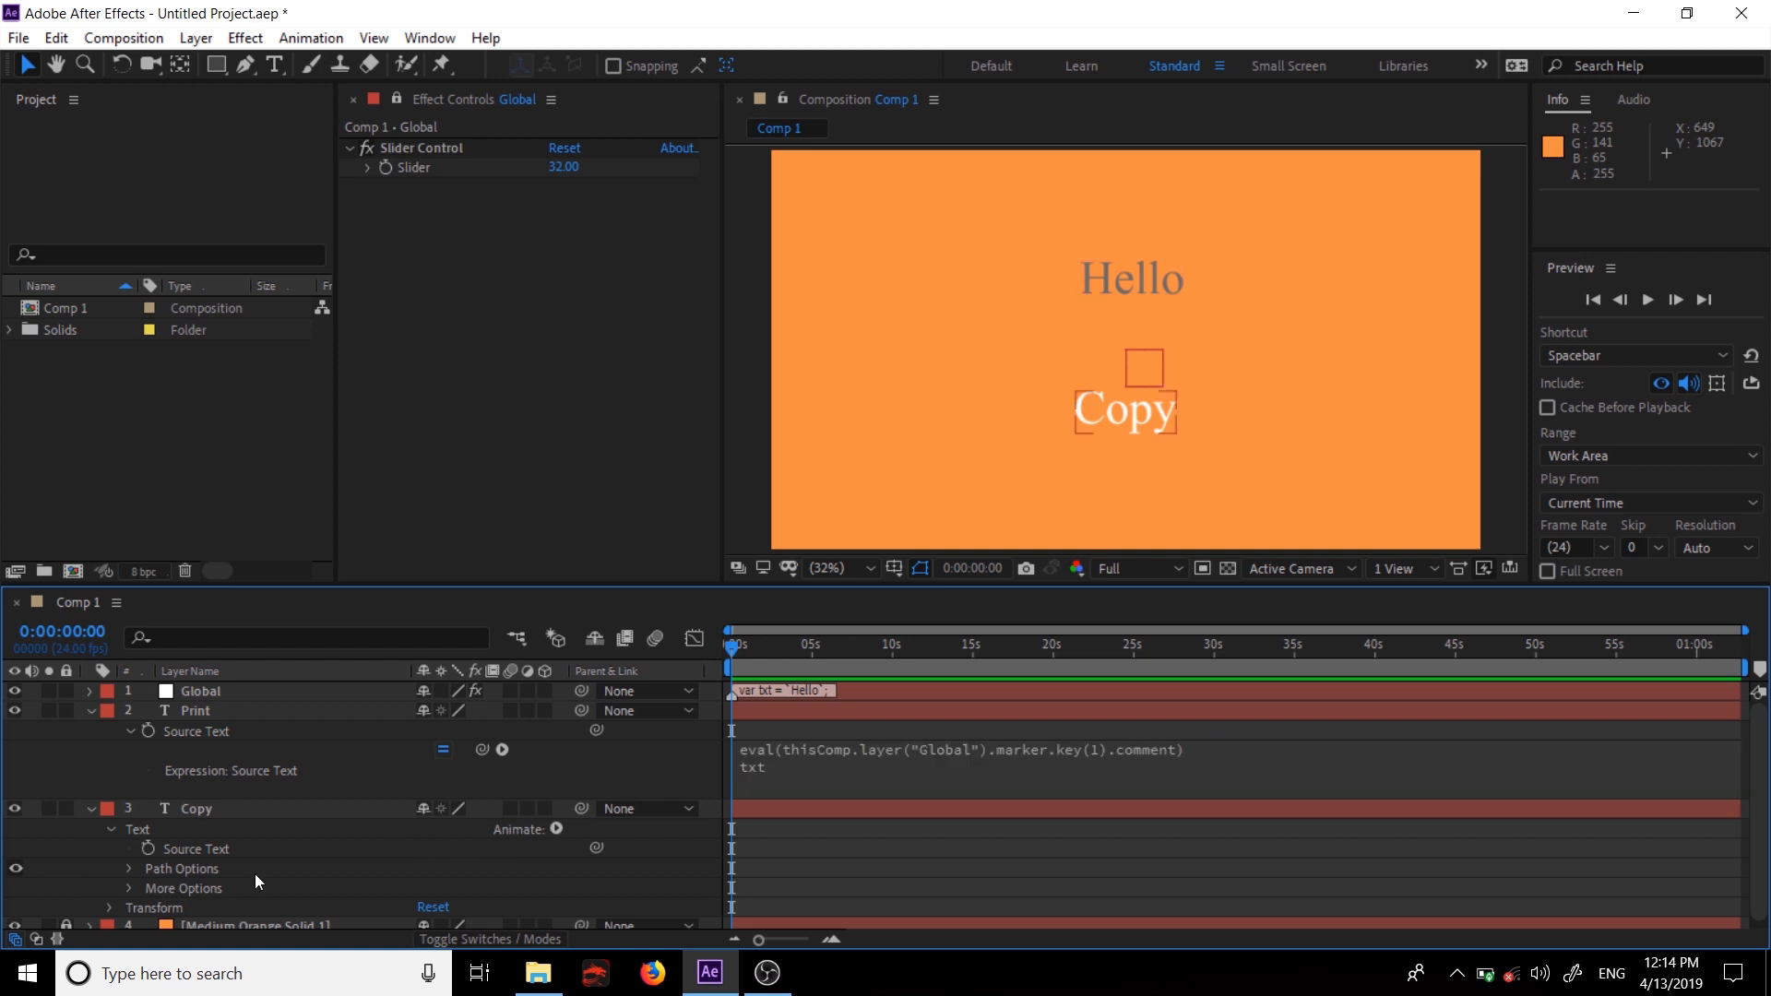
pyautogui.keyDown('alt'); pyautogui.click(149, 849); pyautogui.keyUp('alt')
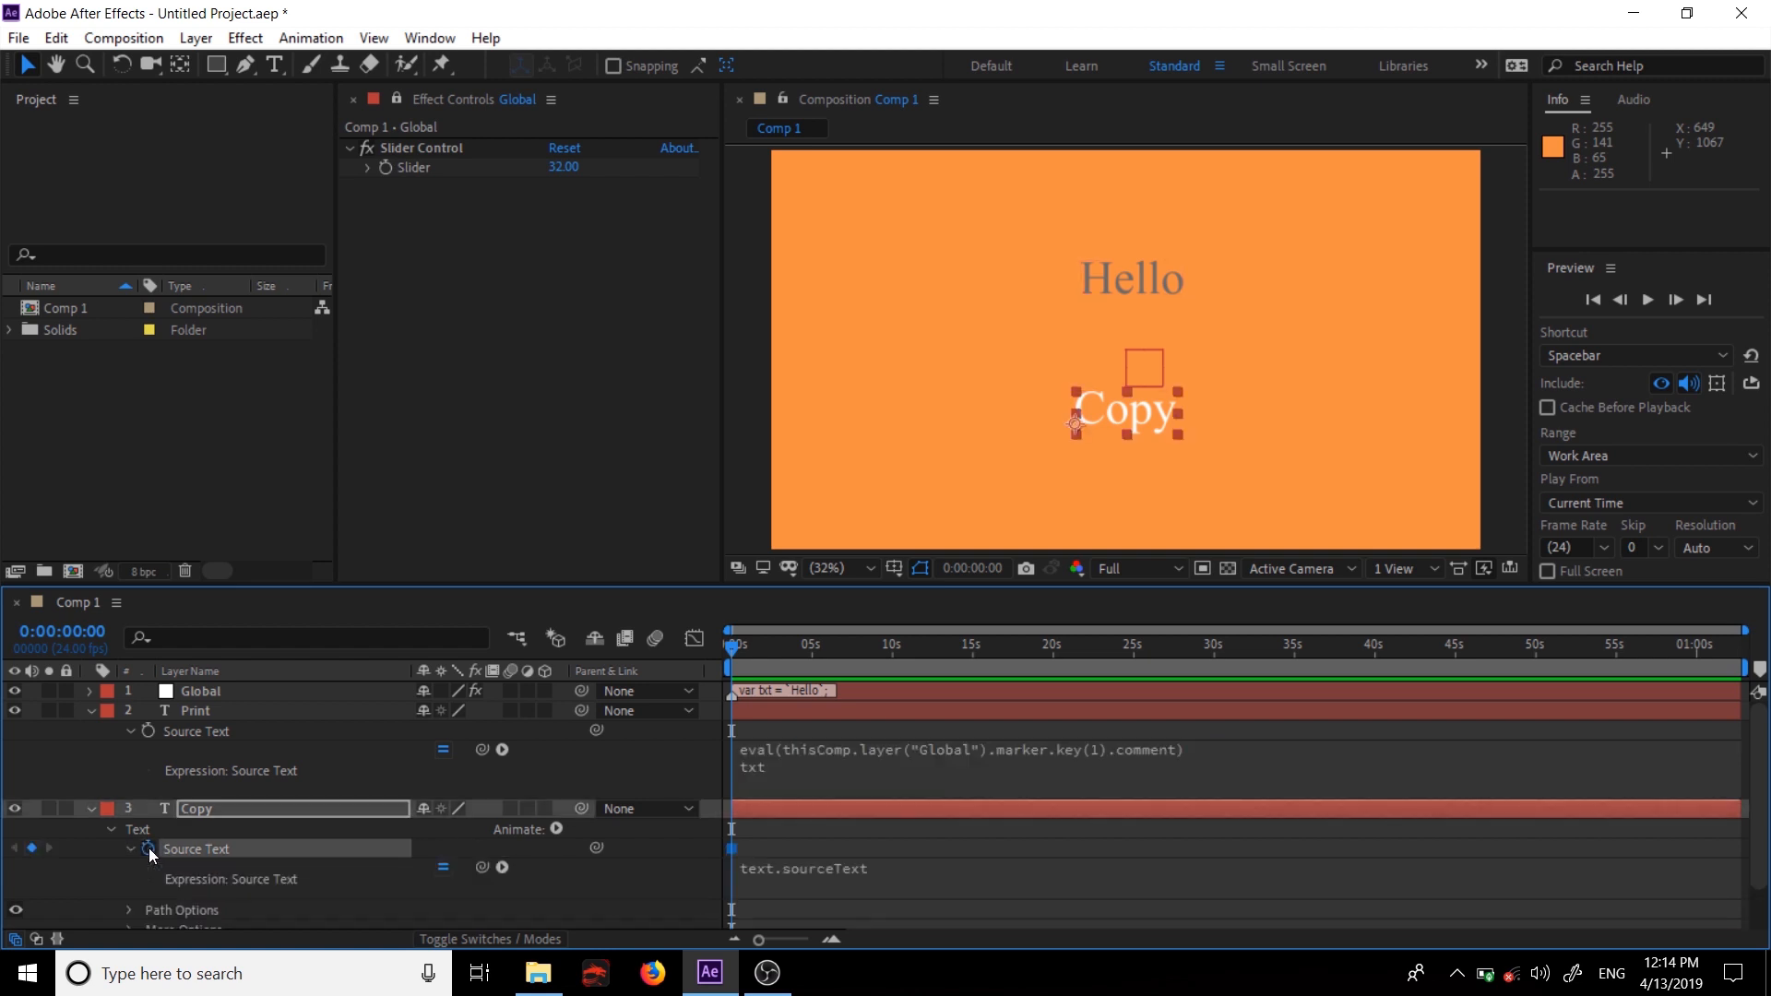
pyautogui.click(821, 867)
pyautogui.hotkey('ctrl', 'v')
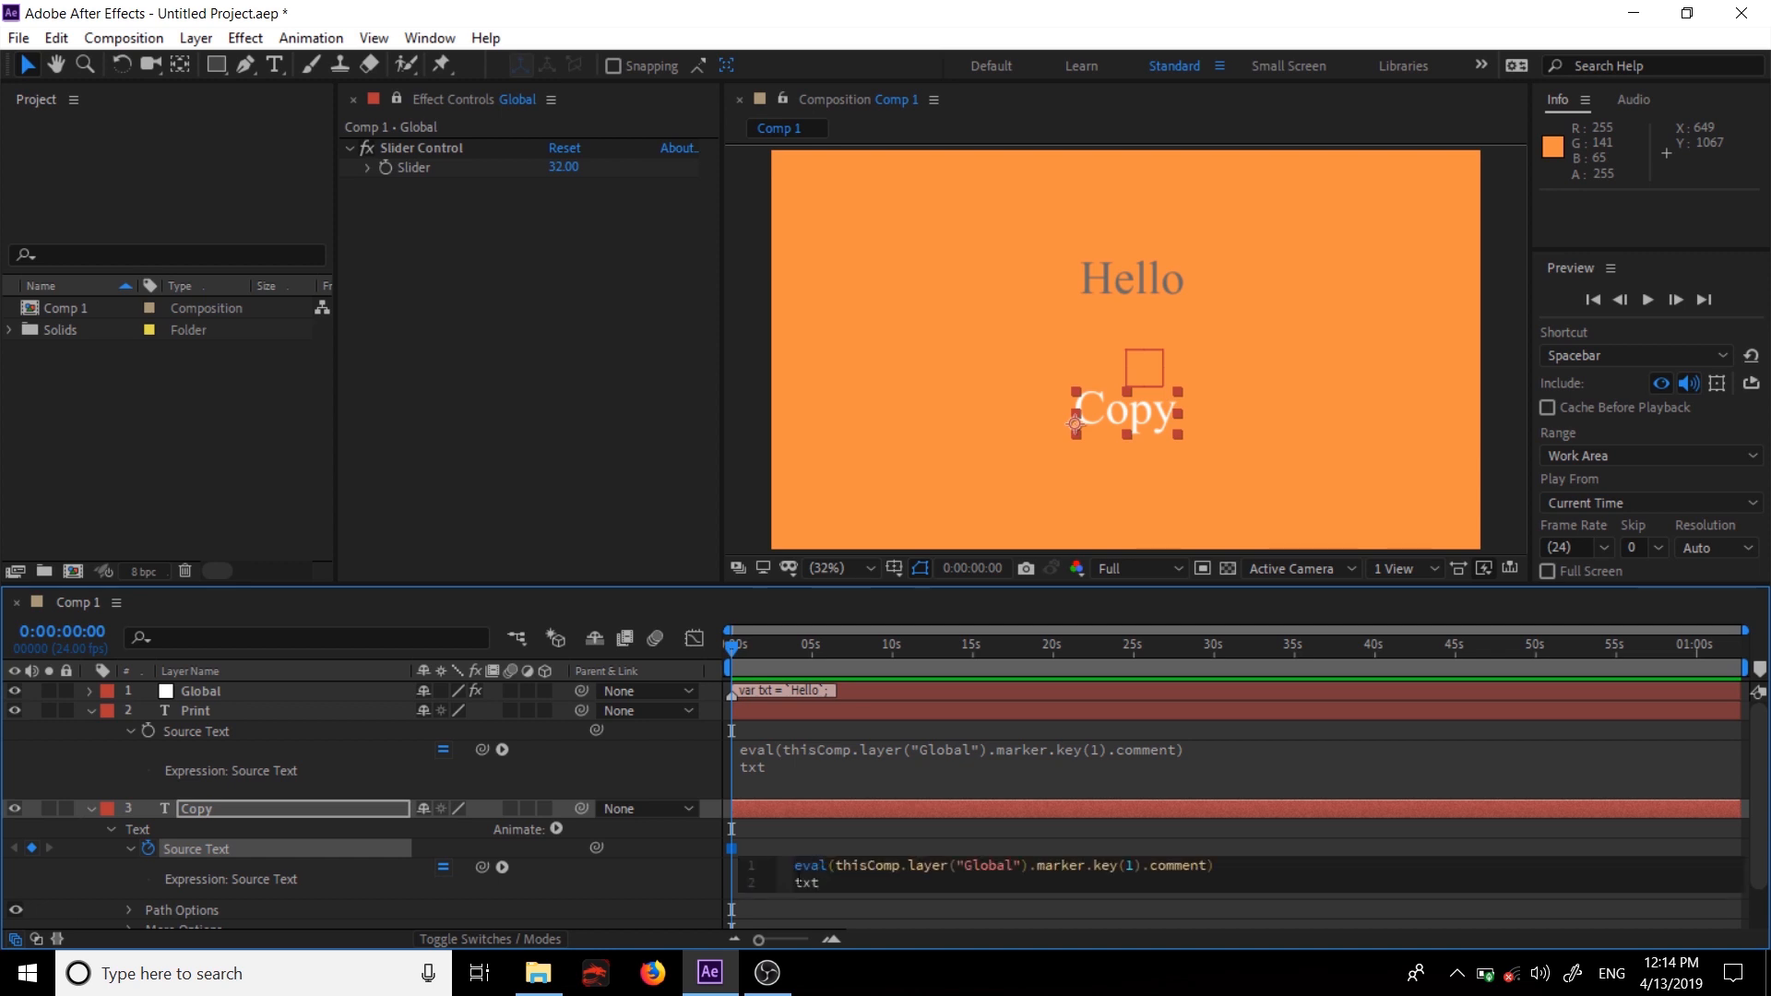
pyautogui.click(643, 899)
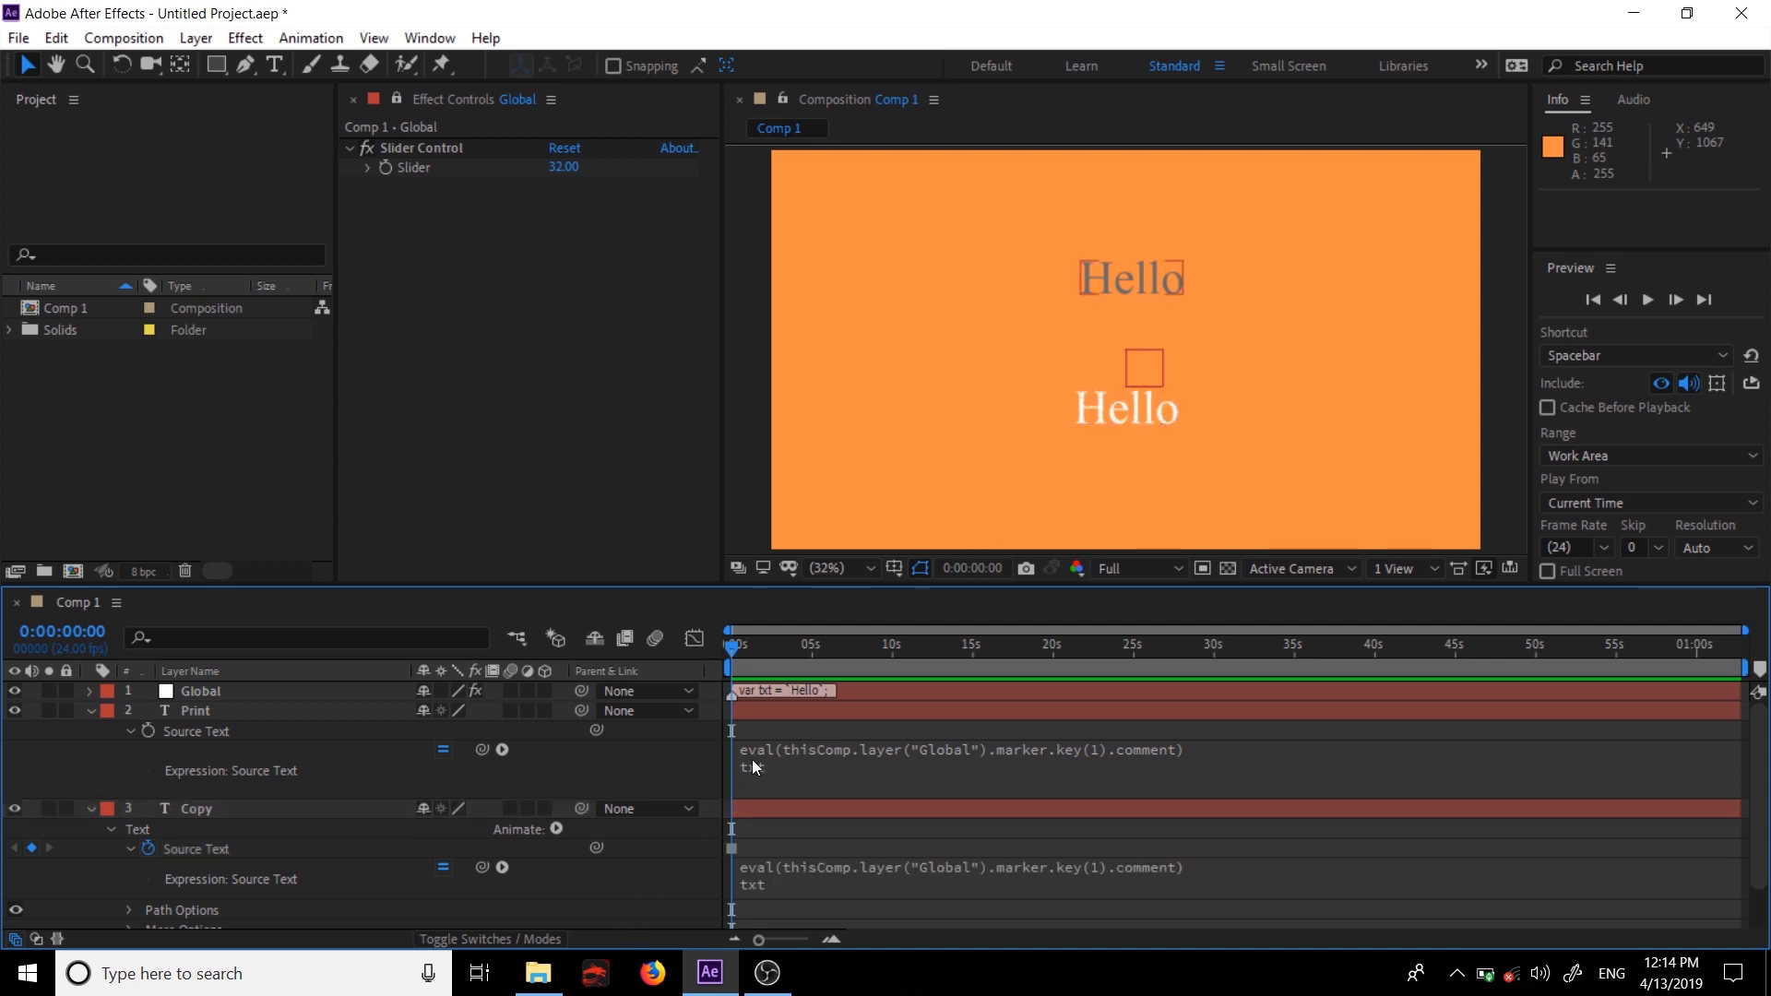
# - Change the Global layer's marker comment to var txt = `Hello World`;
pyautogui.doubleClick(733, 697)
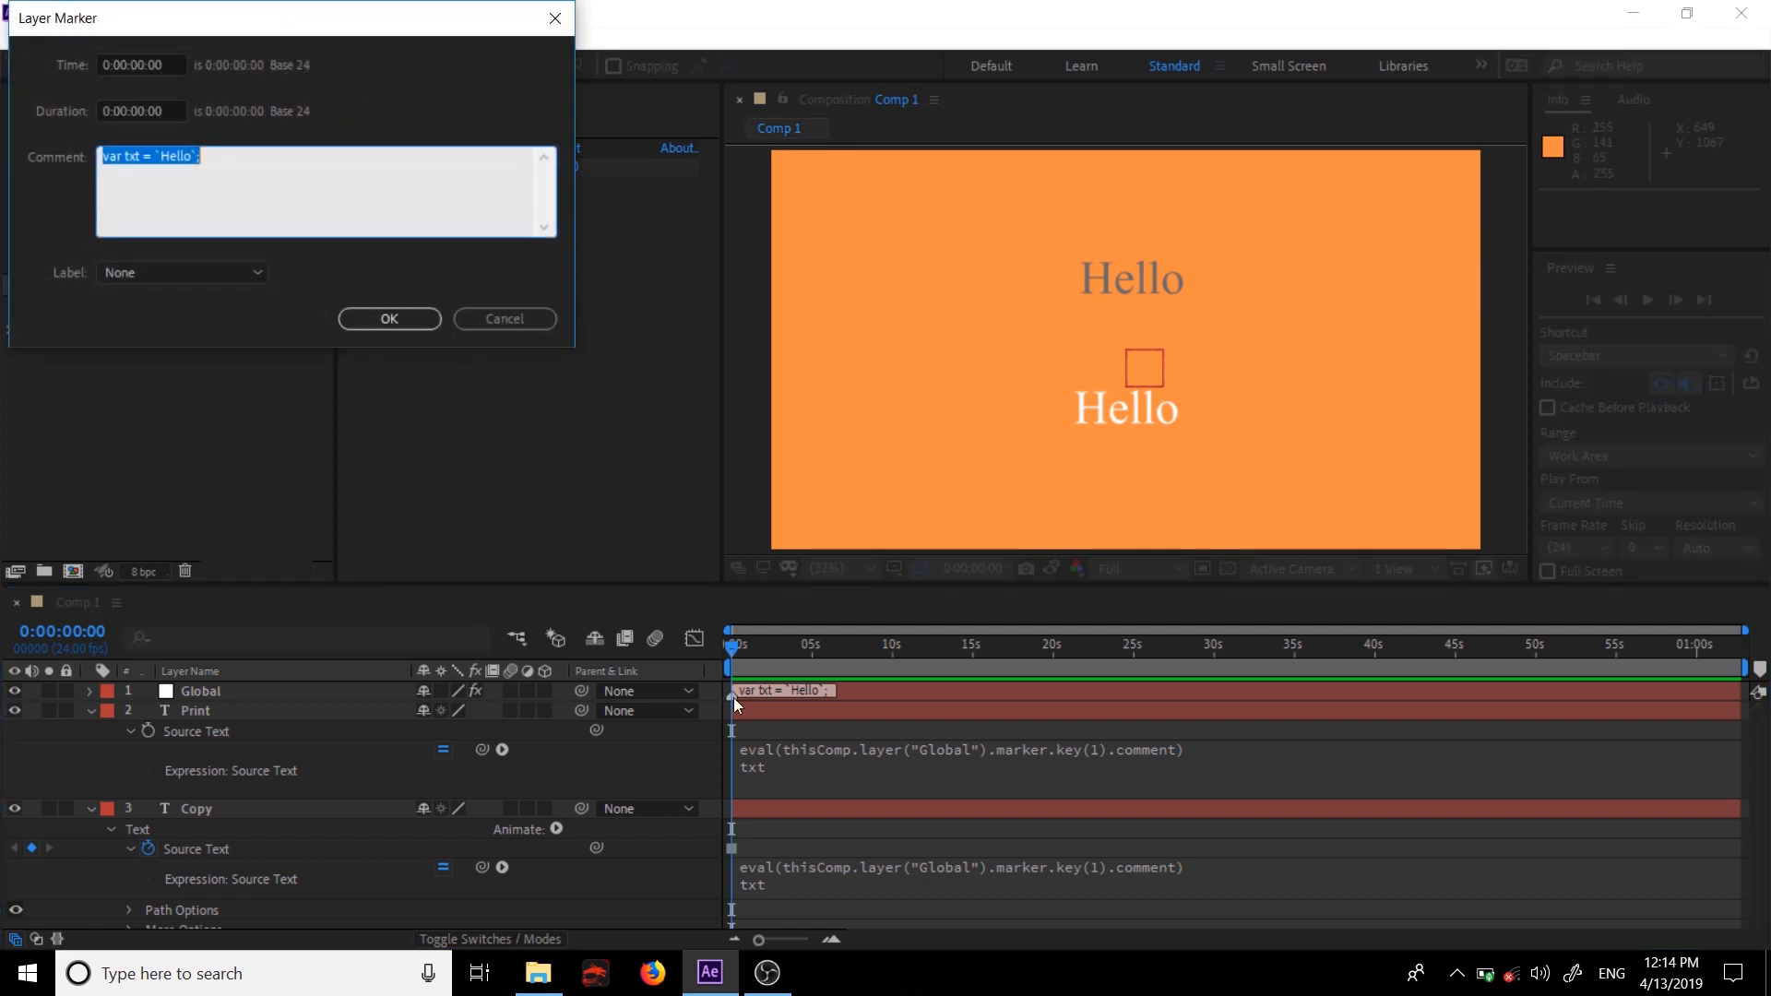
pyautogui.click(209, 177)
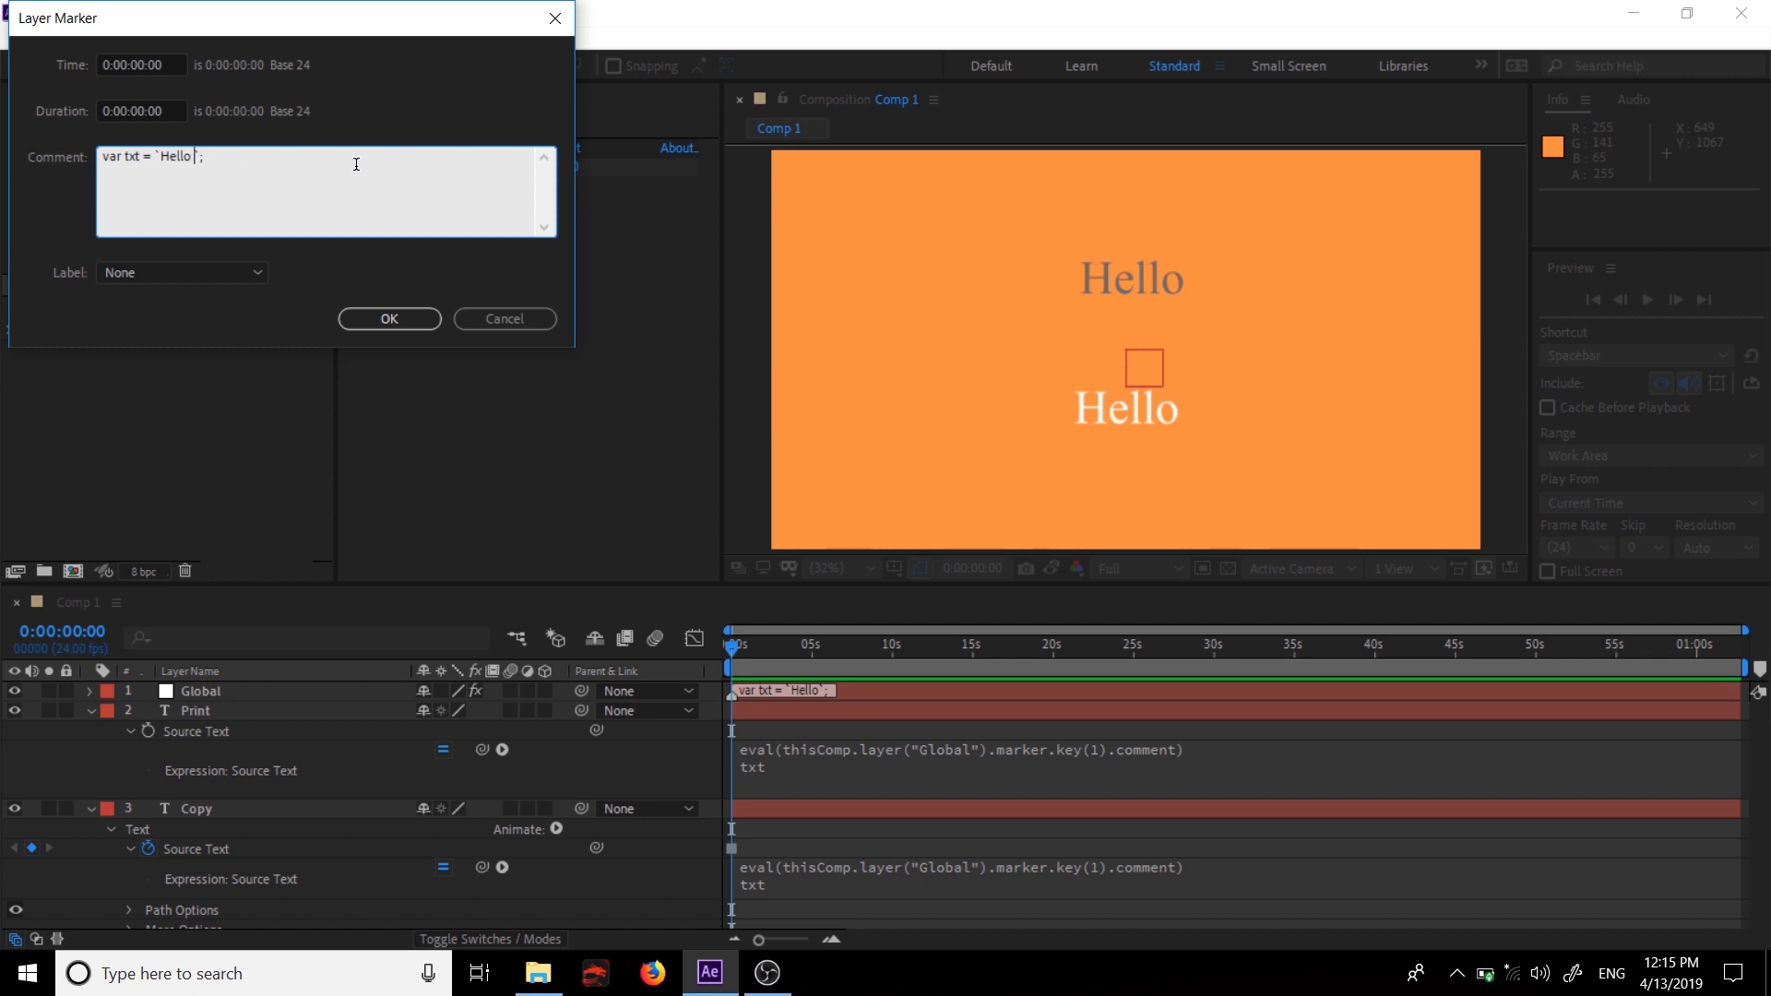
pyautogui.write('World')
pyautogui.click(390, 318)
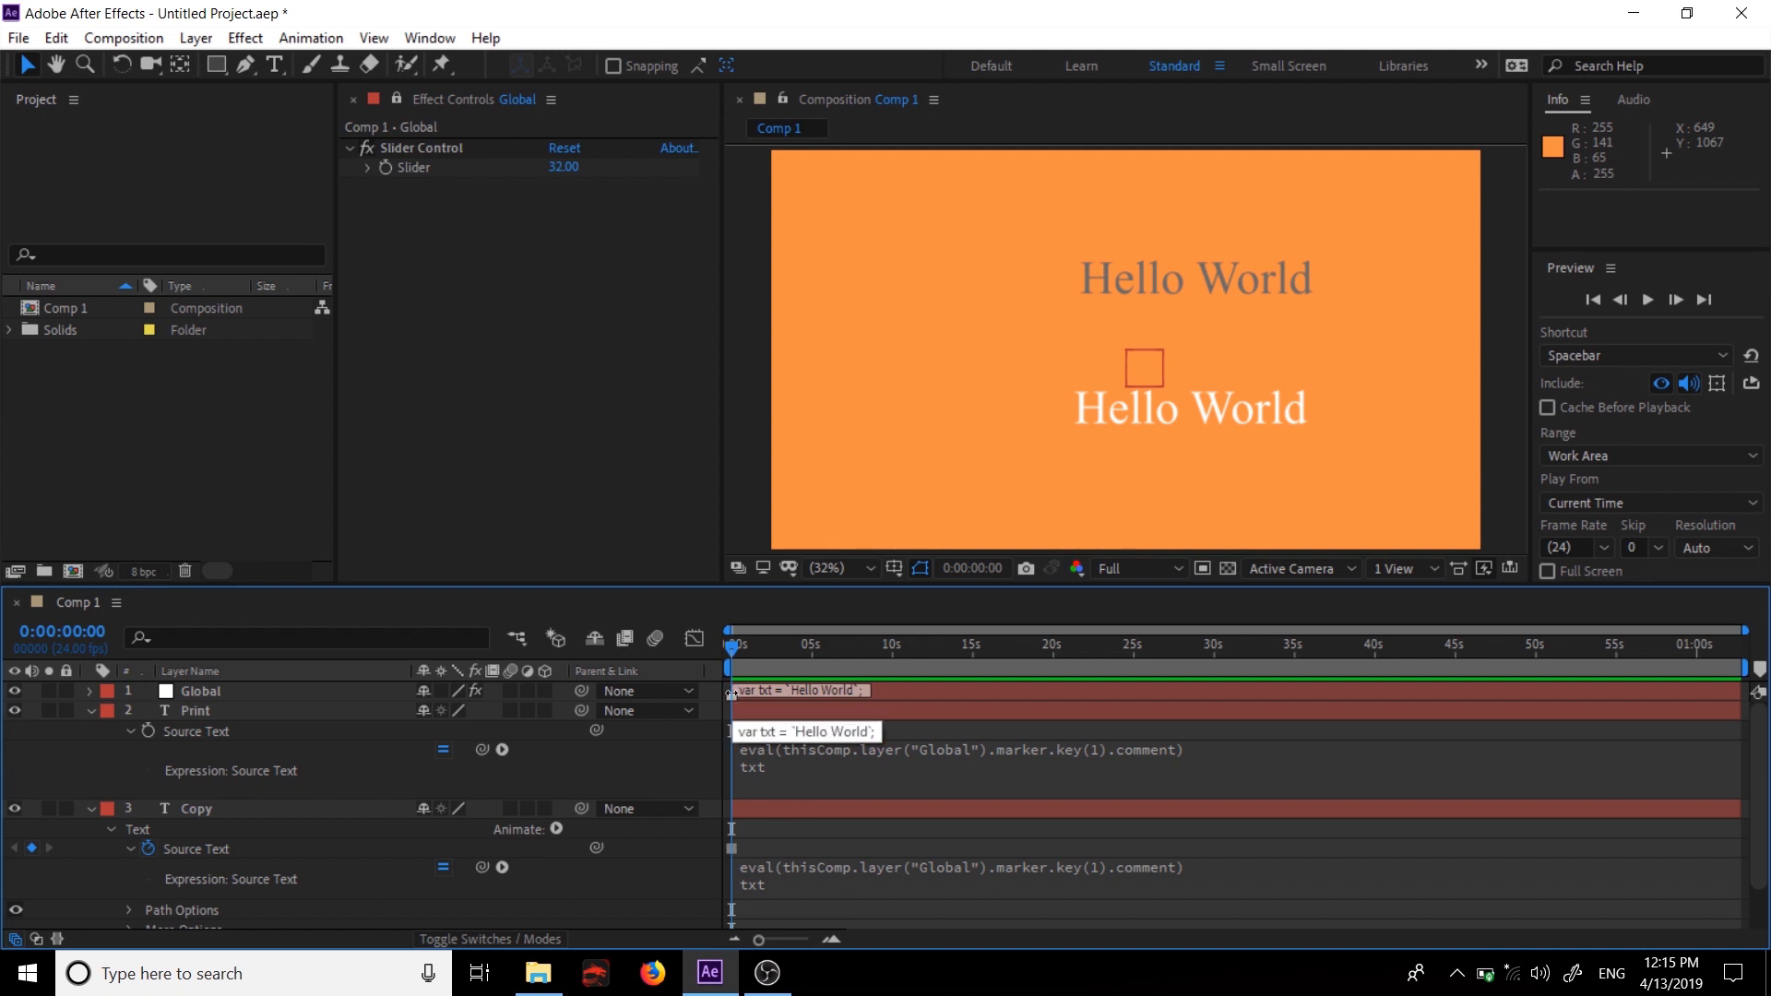
# - Add a second line to the Global marker comment: var adding = (num1, num2) => num1 + num2;
pyautogui.doubleClick(733, 693)
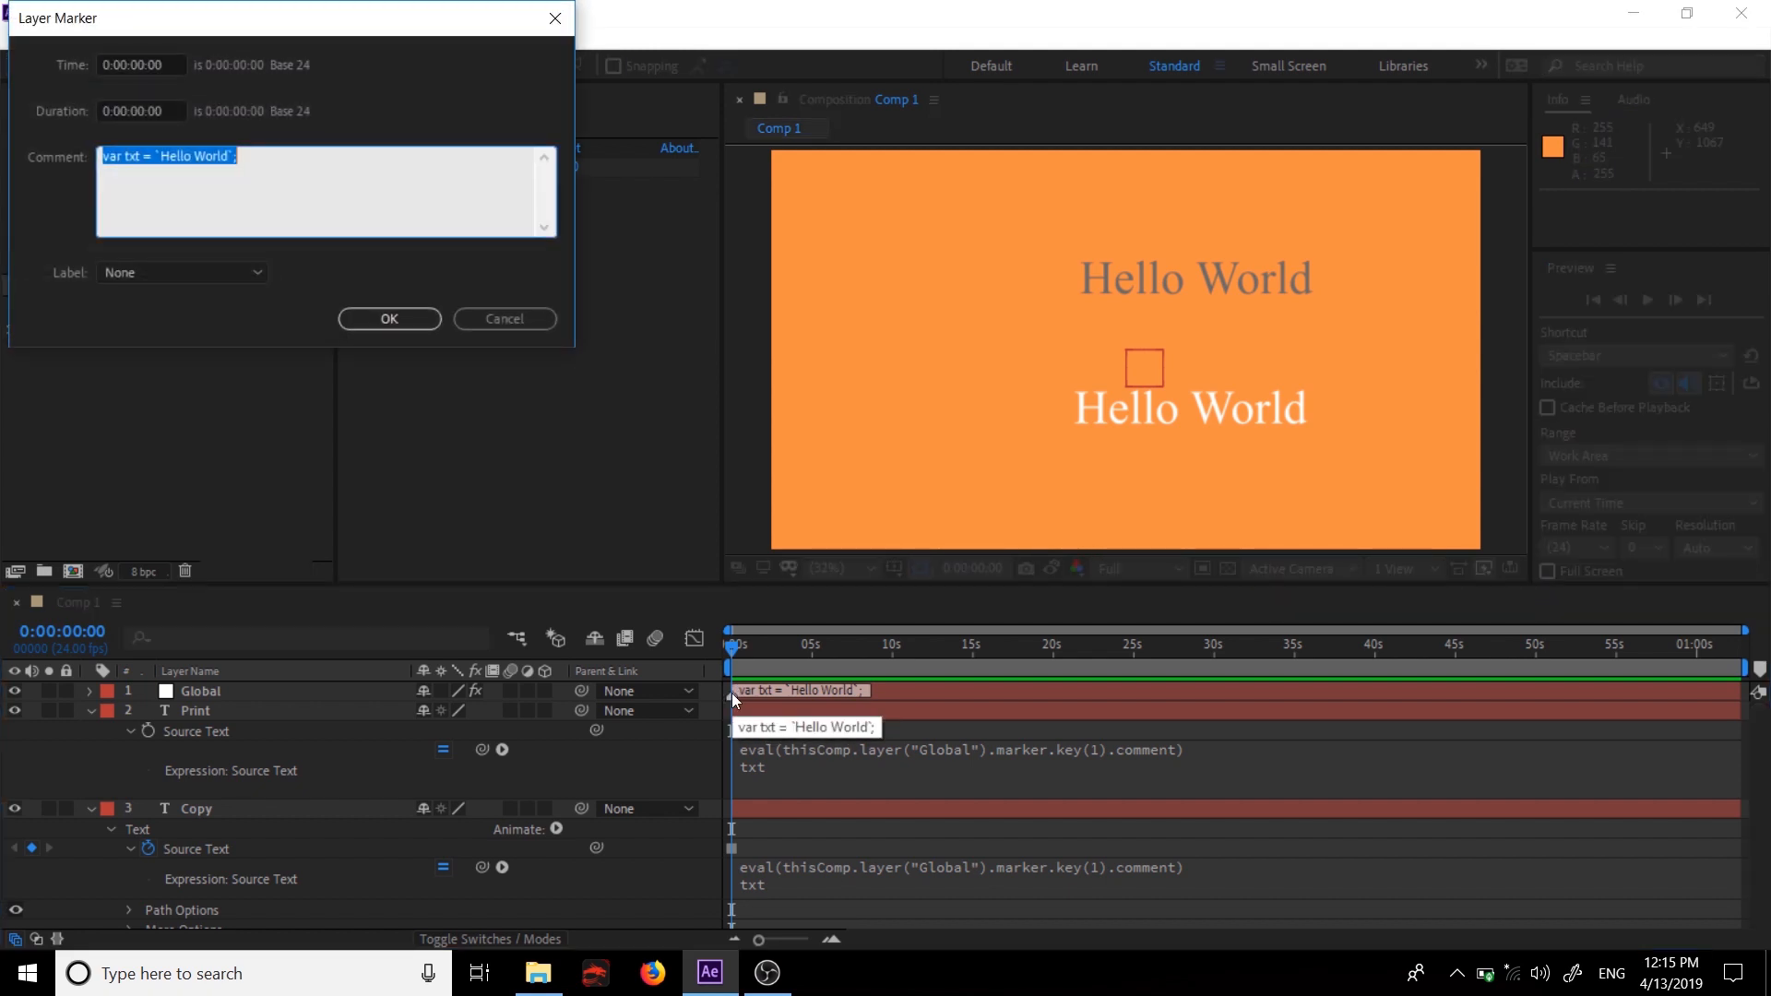
pyautogui.click(310, 192)
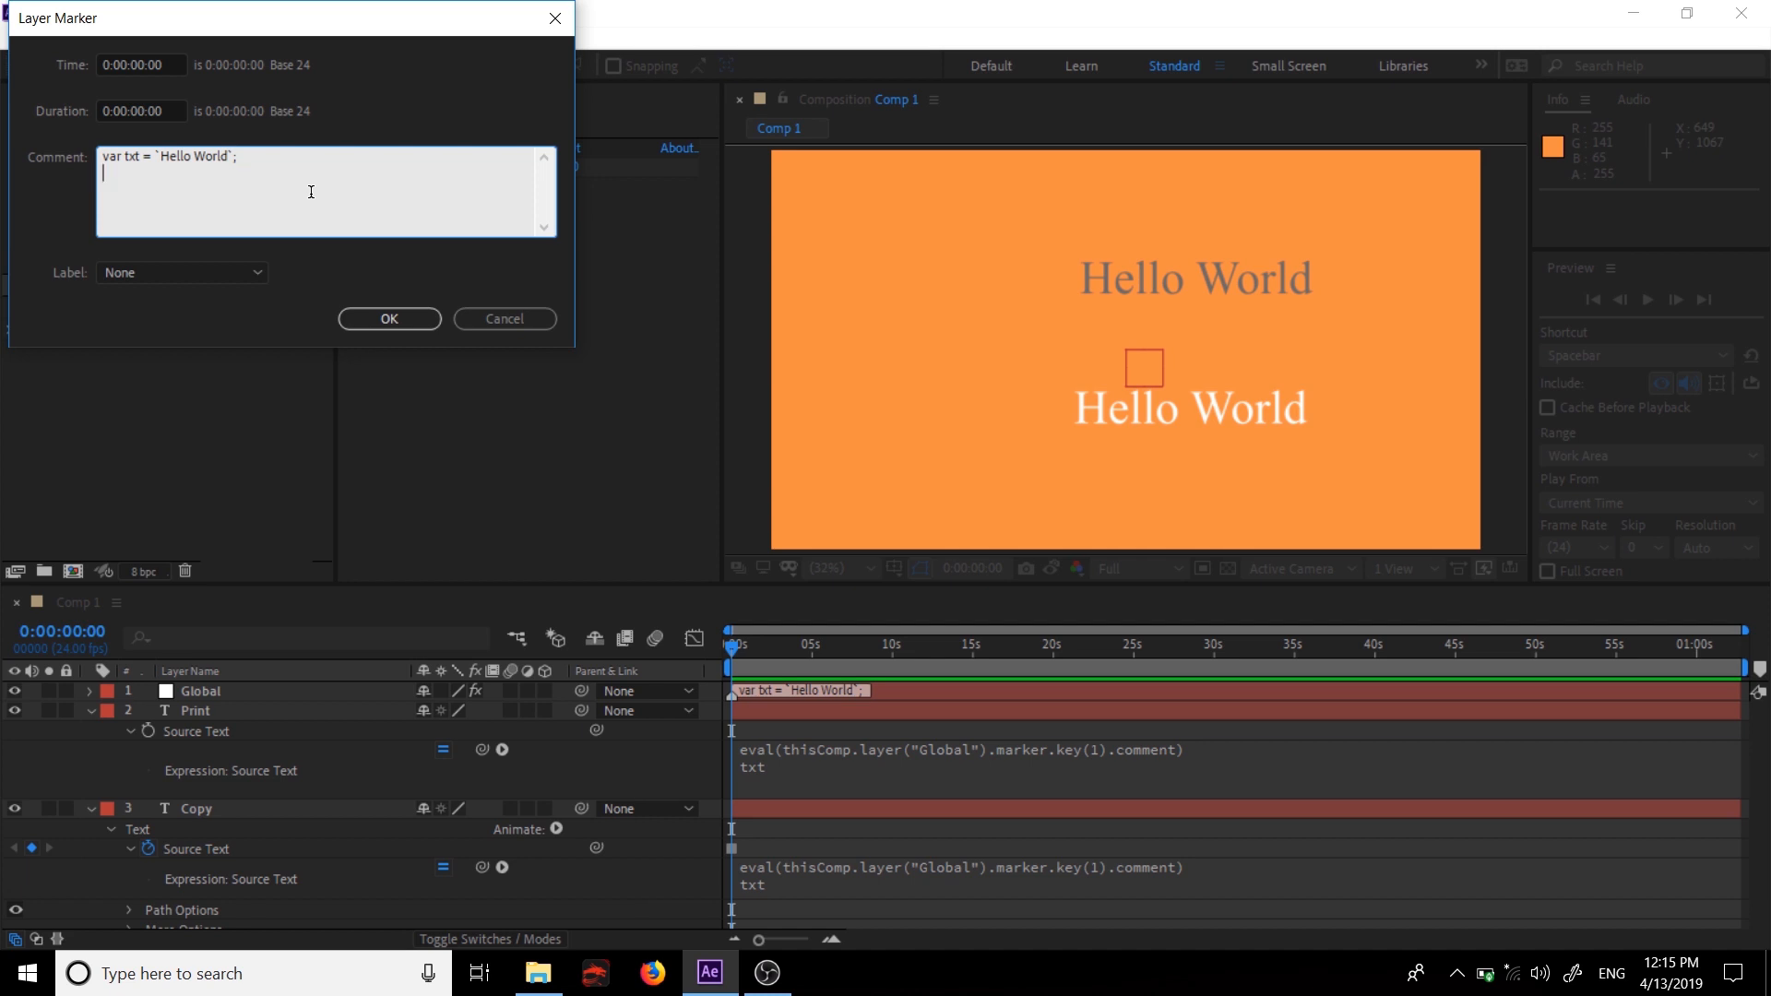
pyautogui.press('Return')
pyautogui.write('vafr')
pyautogui.press('BackSpace')
pyautogui.write('r ')
pyautogui.write('adding')
pyautogui.write('= ')
pyautogui.write('()')
pyautogui.write('num')
pyautogui.write('1, num')
pyautogui.write('2')
pyautogui.write('=')
pyautogui.write('>')
pyautogui.write(' num')
pyautogui.write('1 ')
pyautogui.write('+ num')
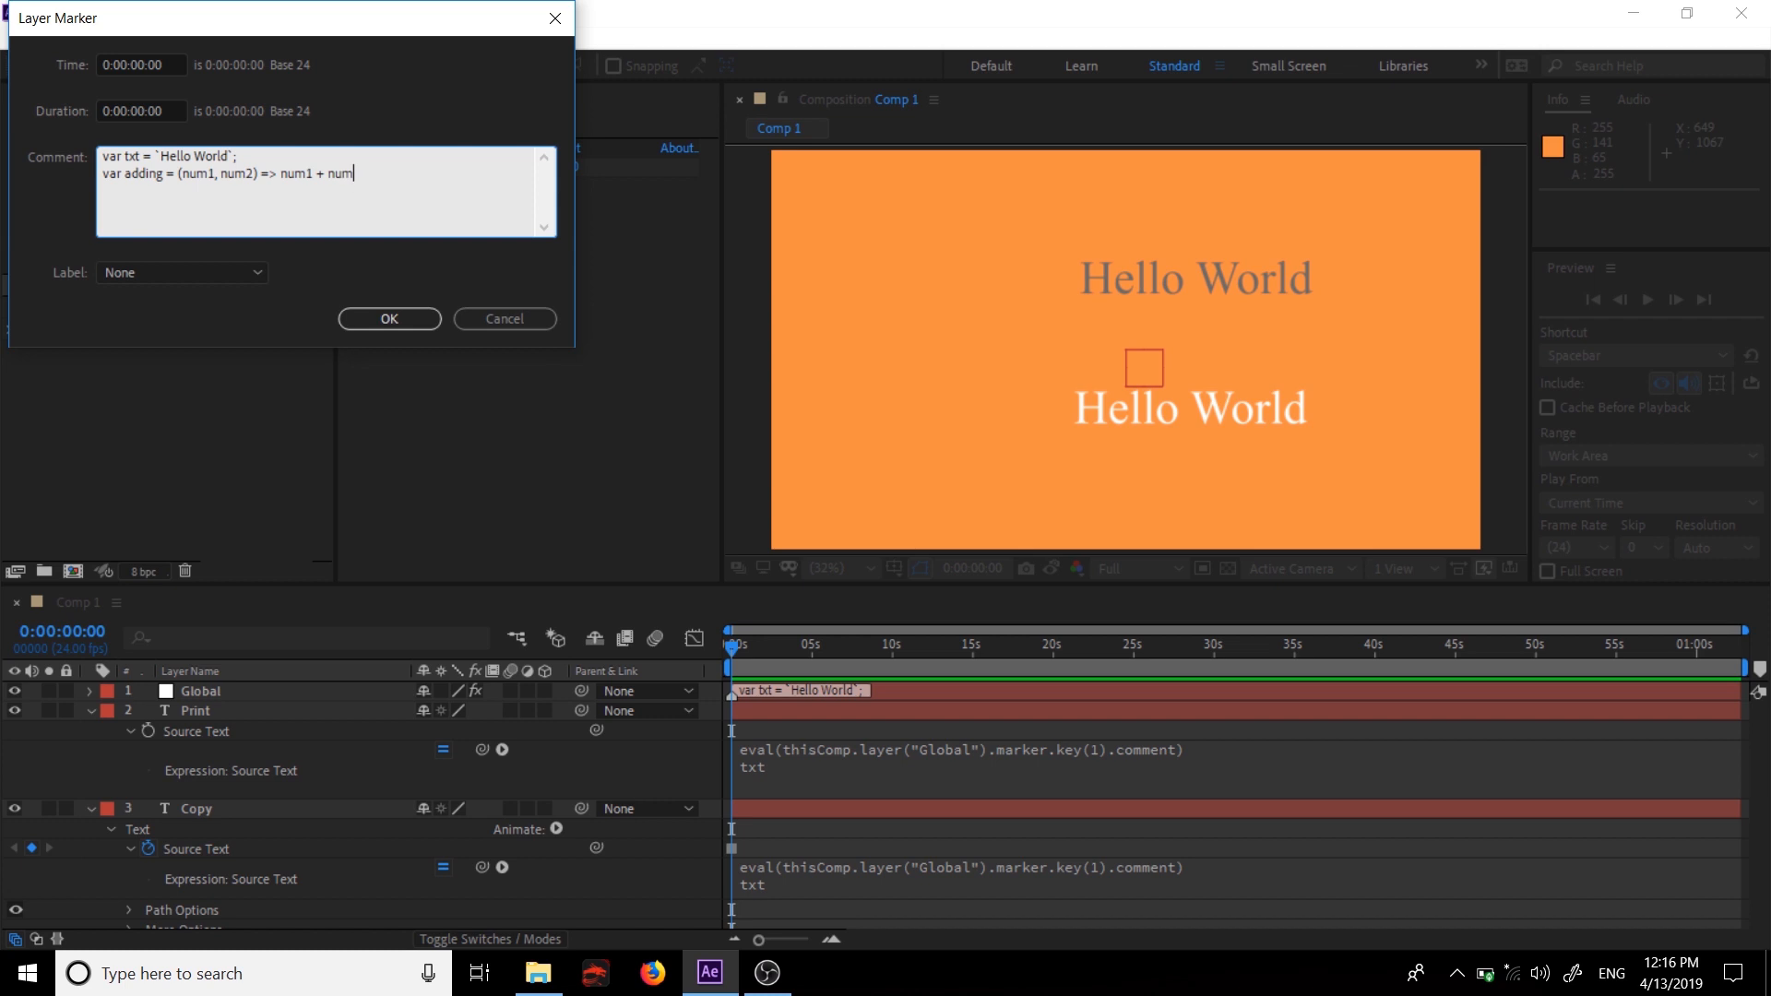
pyautogui.write('2;')
pyautogui.click(389, 319)
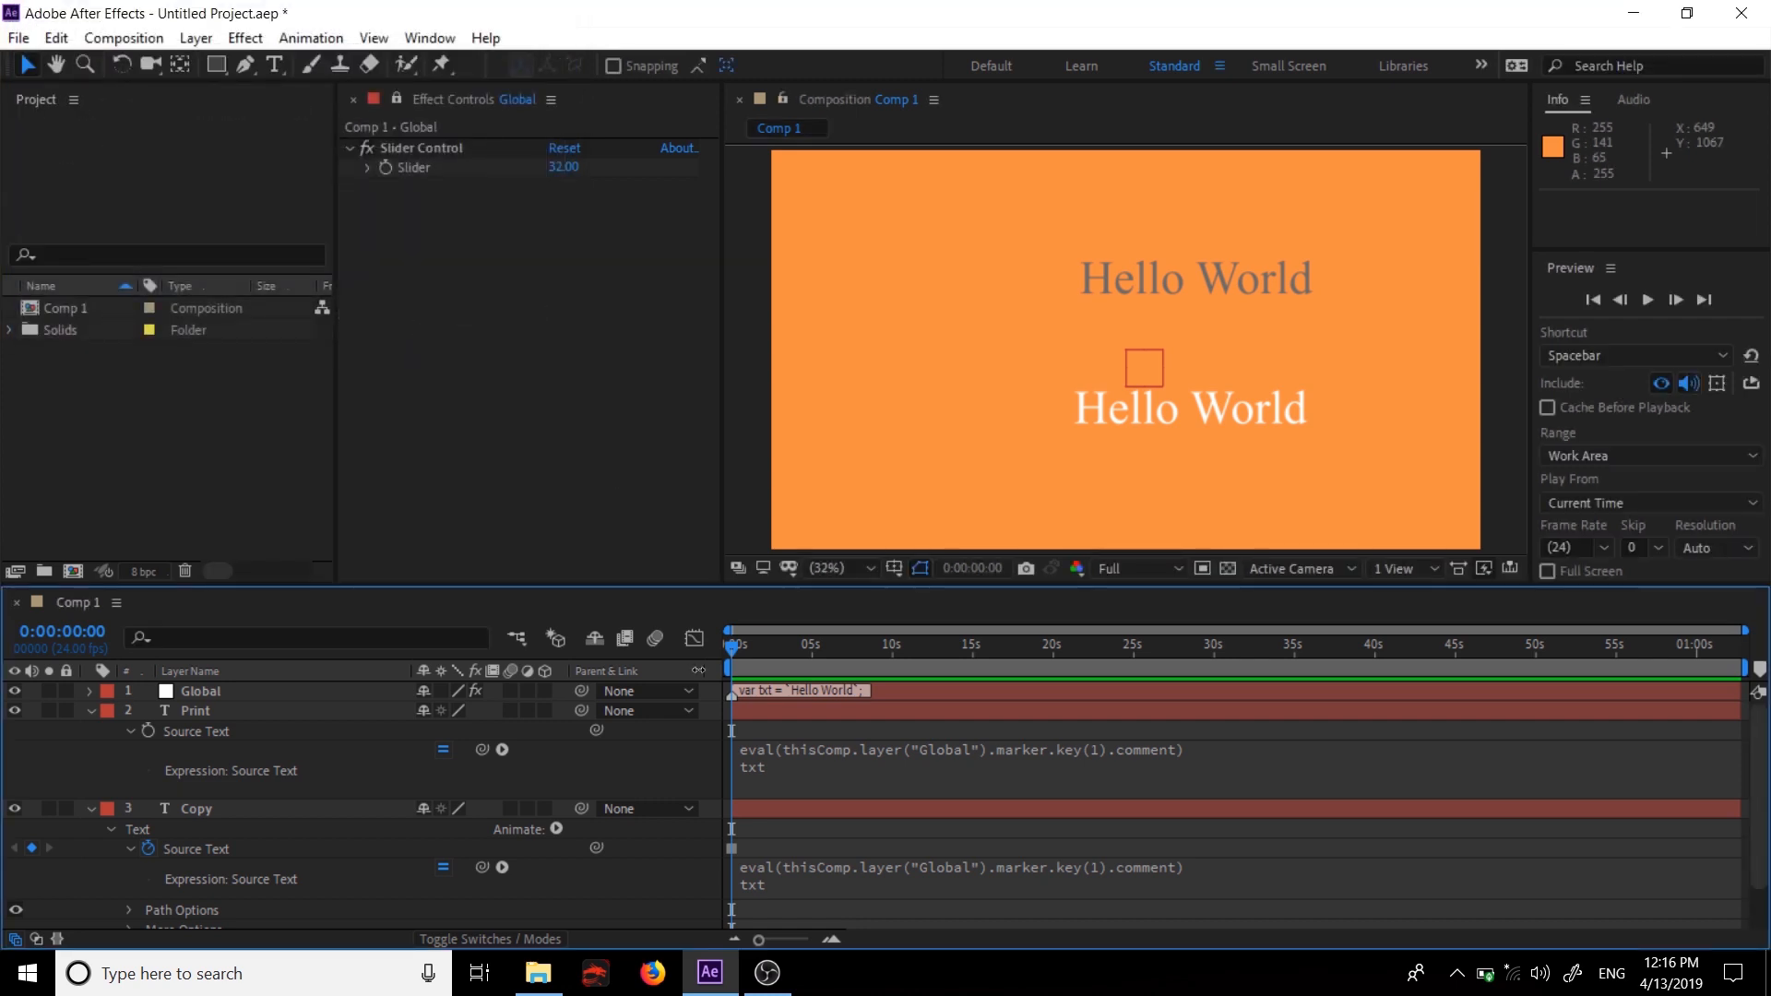
# - Replace txt with adding(2, 2) on the second line of the Print layer's Source Text expression
pyautogui.click(833, 777)
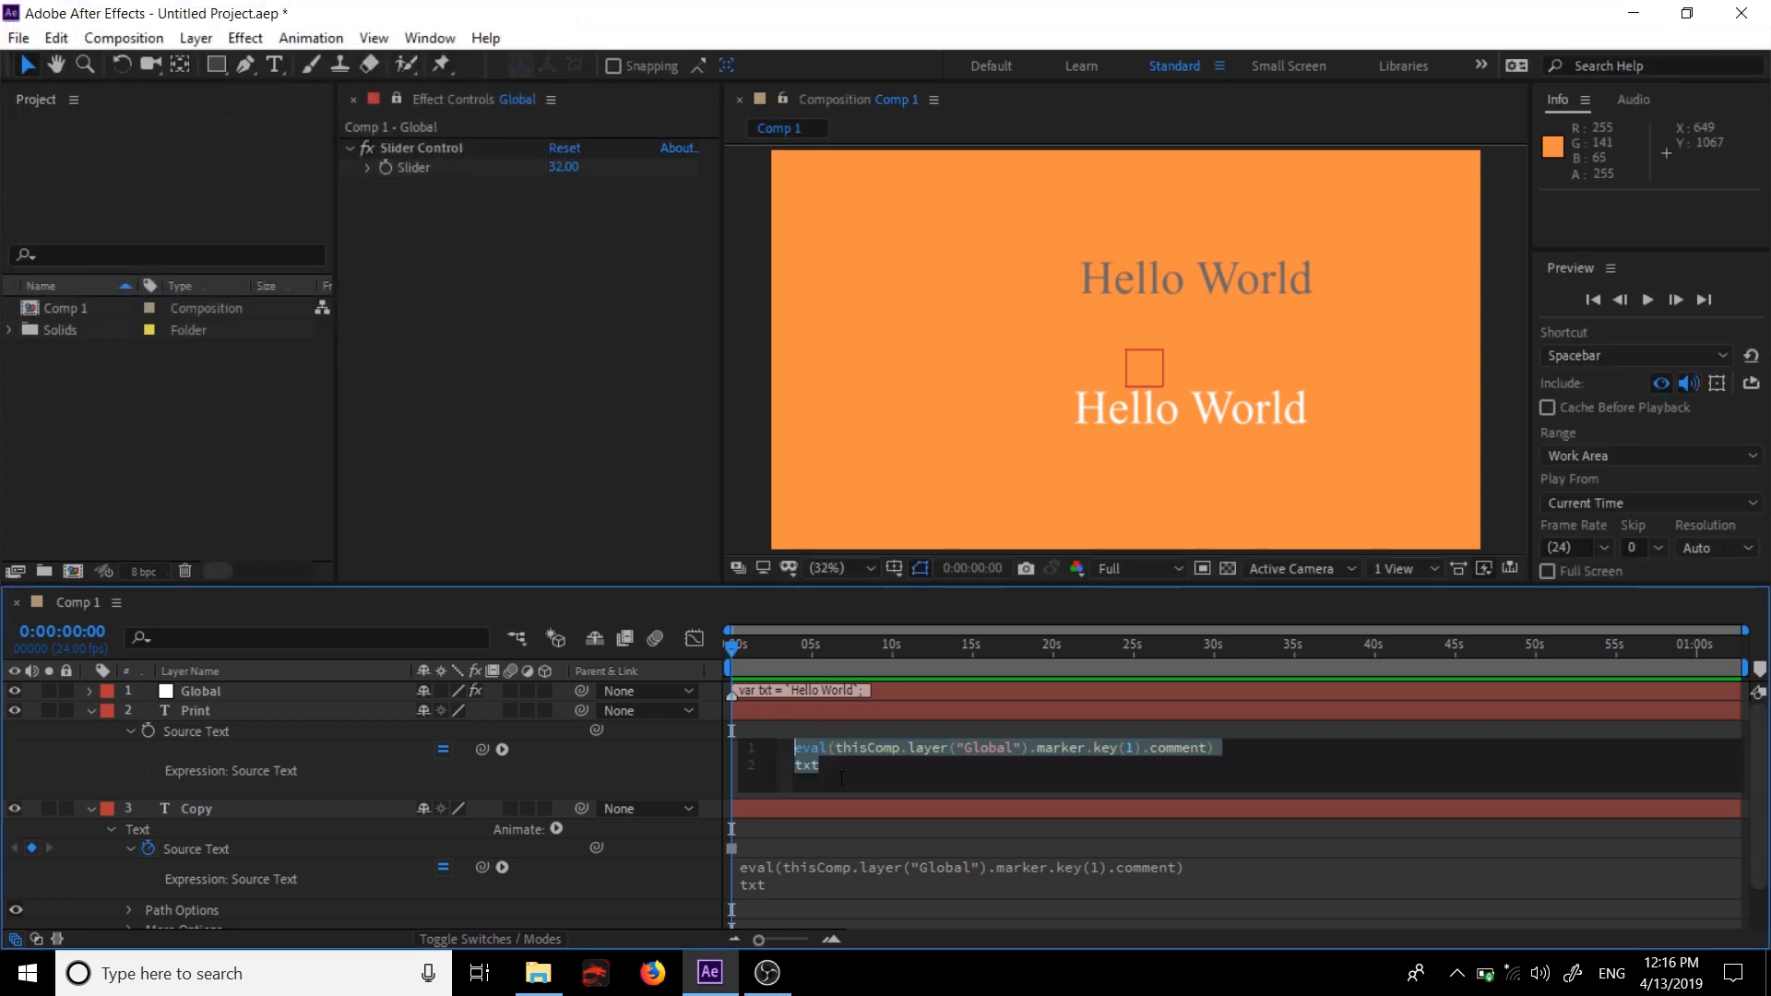
pyautogui.click(843, 776)
pyautogui.press('BackSpace')
pyautogui.press('BackSpace')
pyautogui.press('BackSpace')
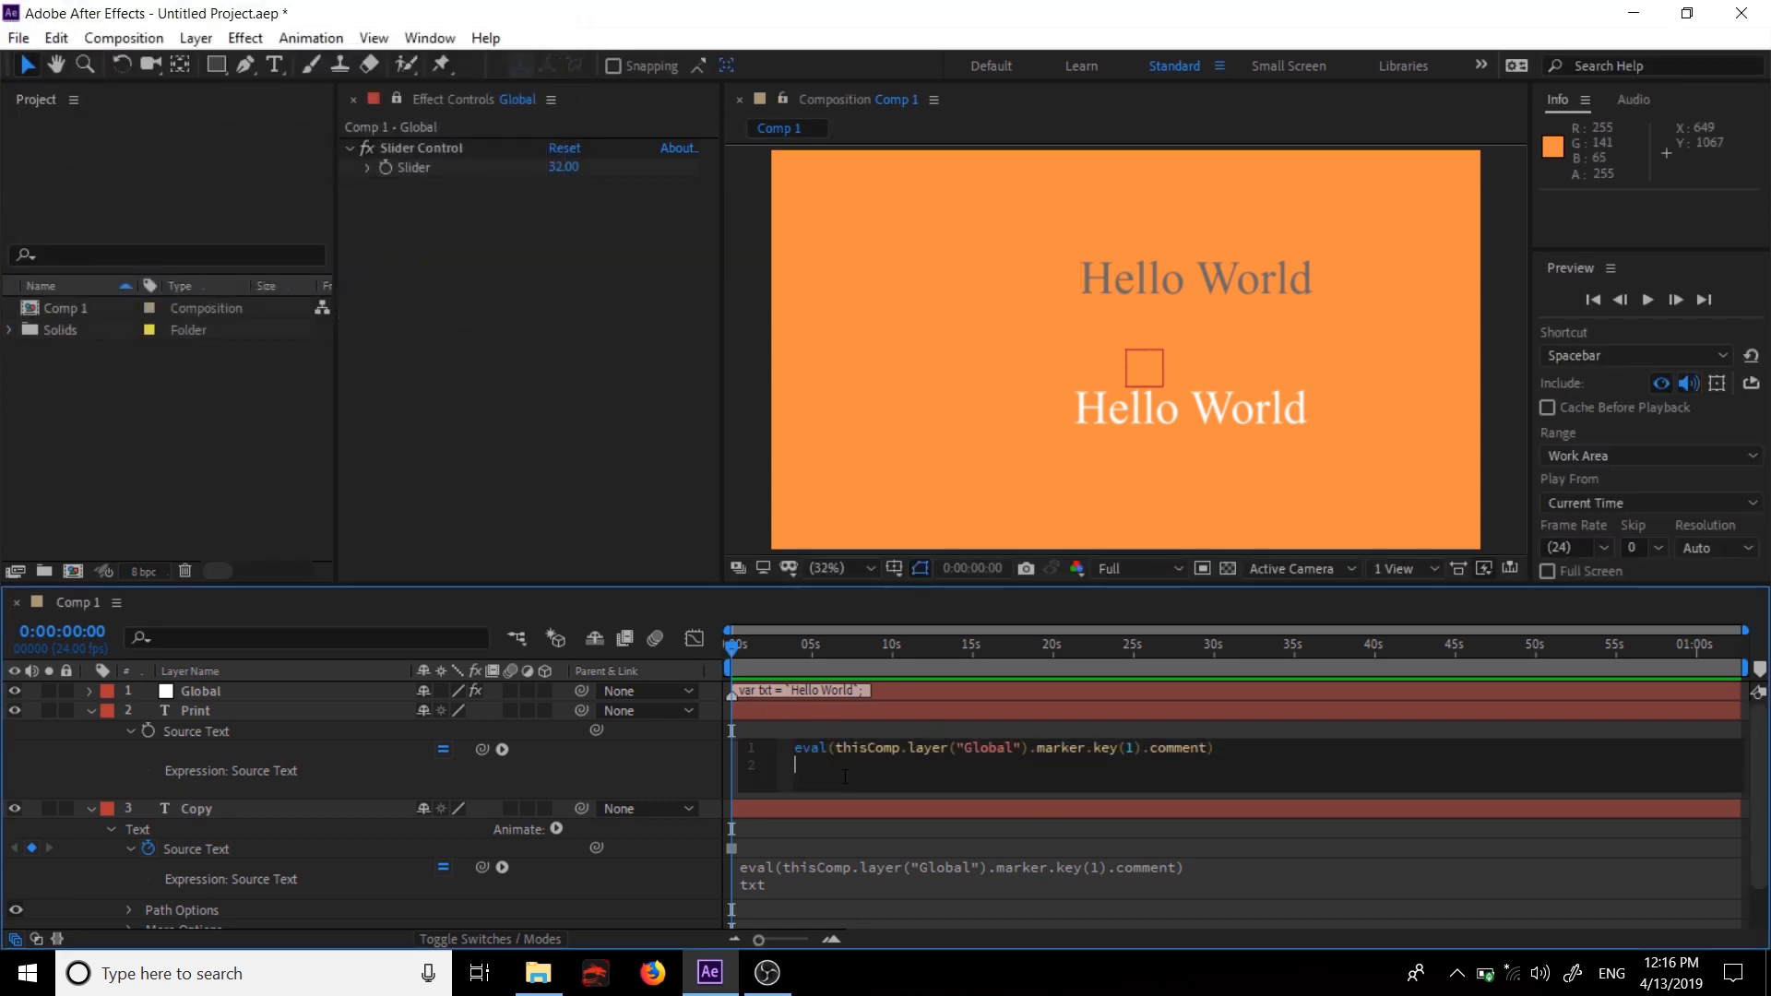
pyautogui.write('adding')
pyautogui.write('()')
pyautogui.write('2')
pyautogui.write(', 2')
pyautogui.click(680, 759)
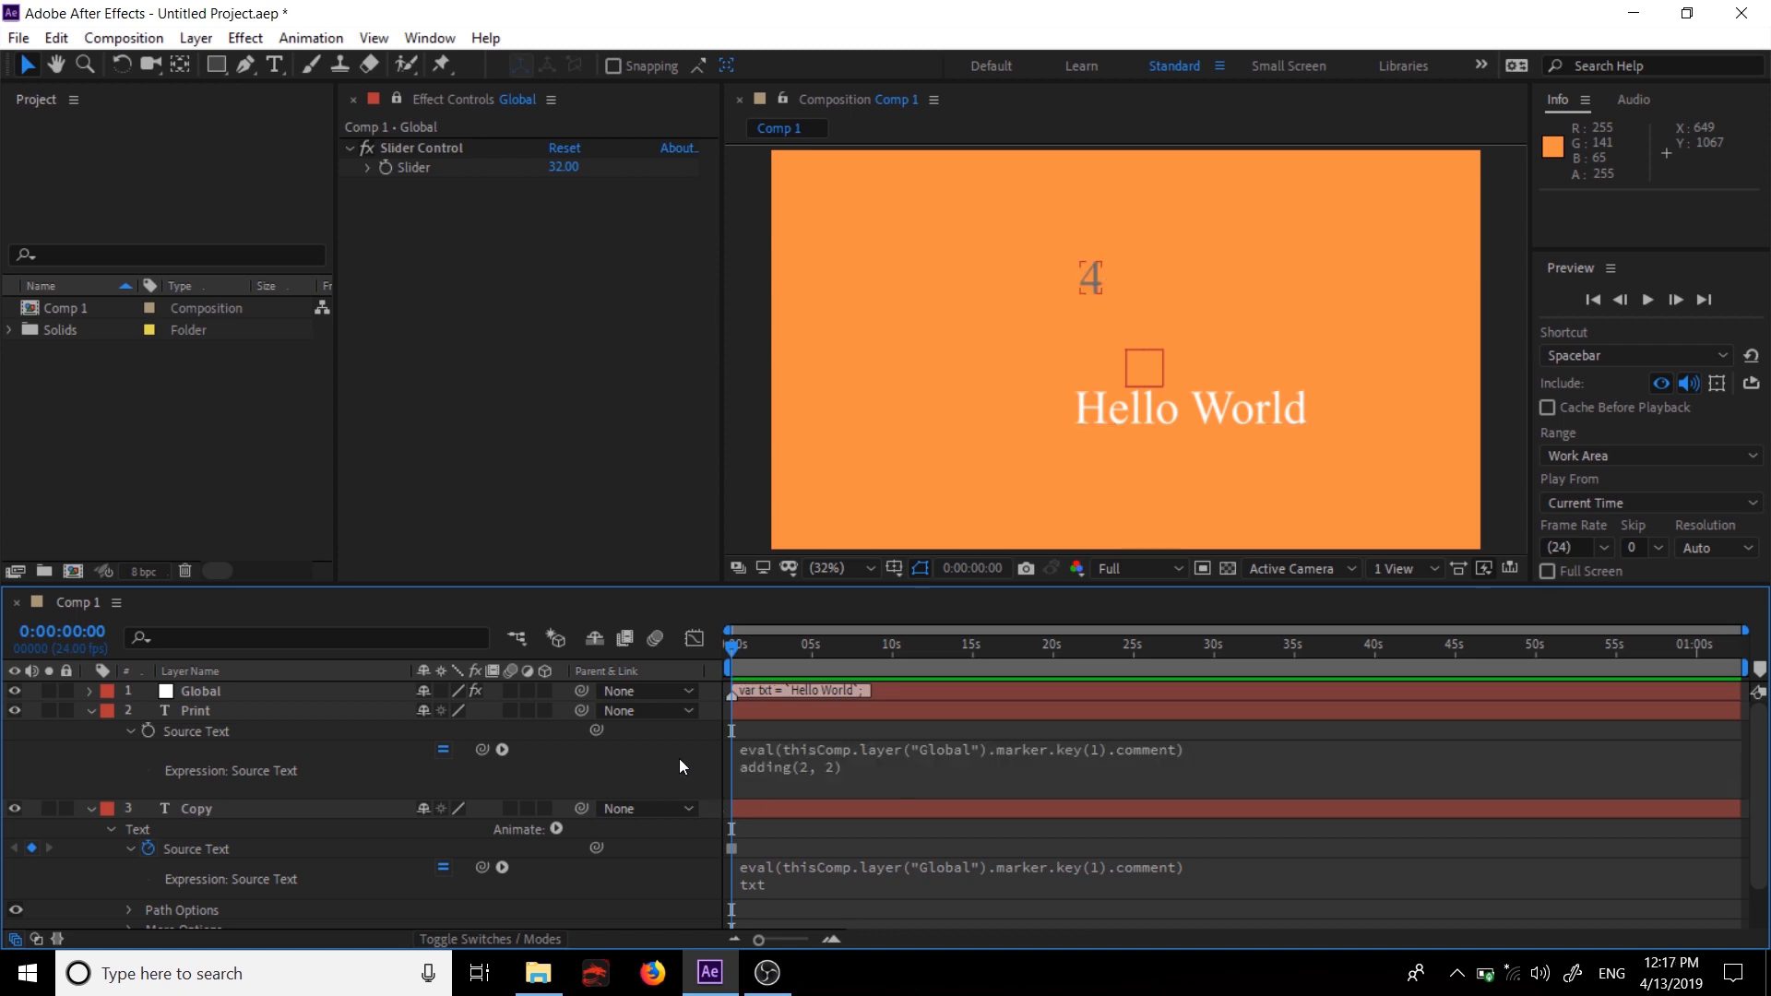
# - Replace txt with adding(5, 6) on the second line of the Copy layer's Source Text expression
pyautogui.click(765, 875)
pyautogui.click(782, 891)
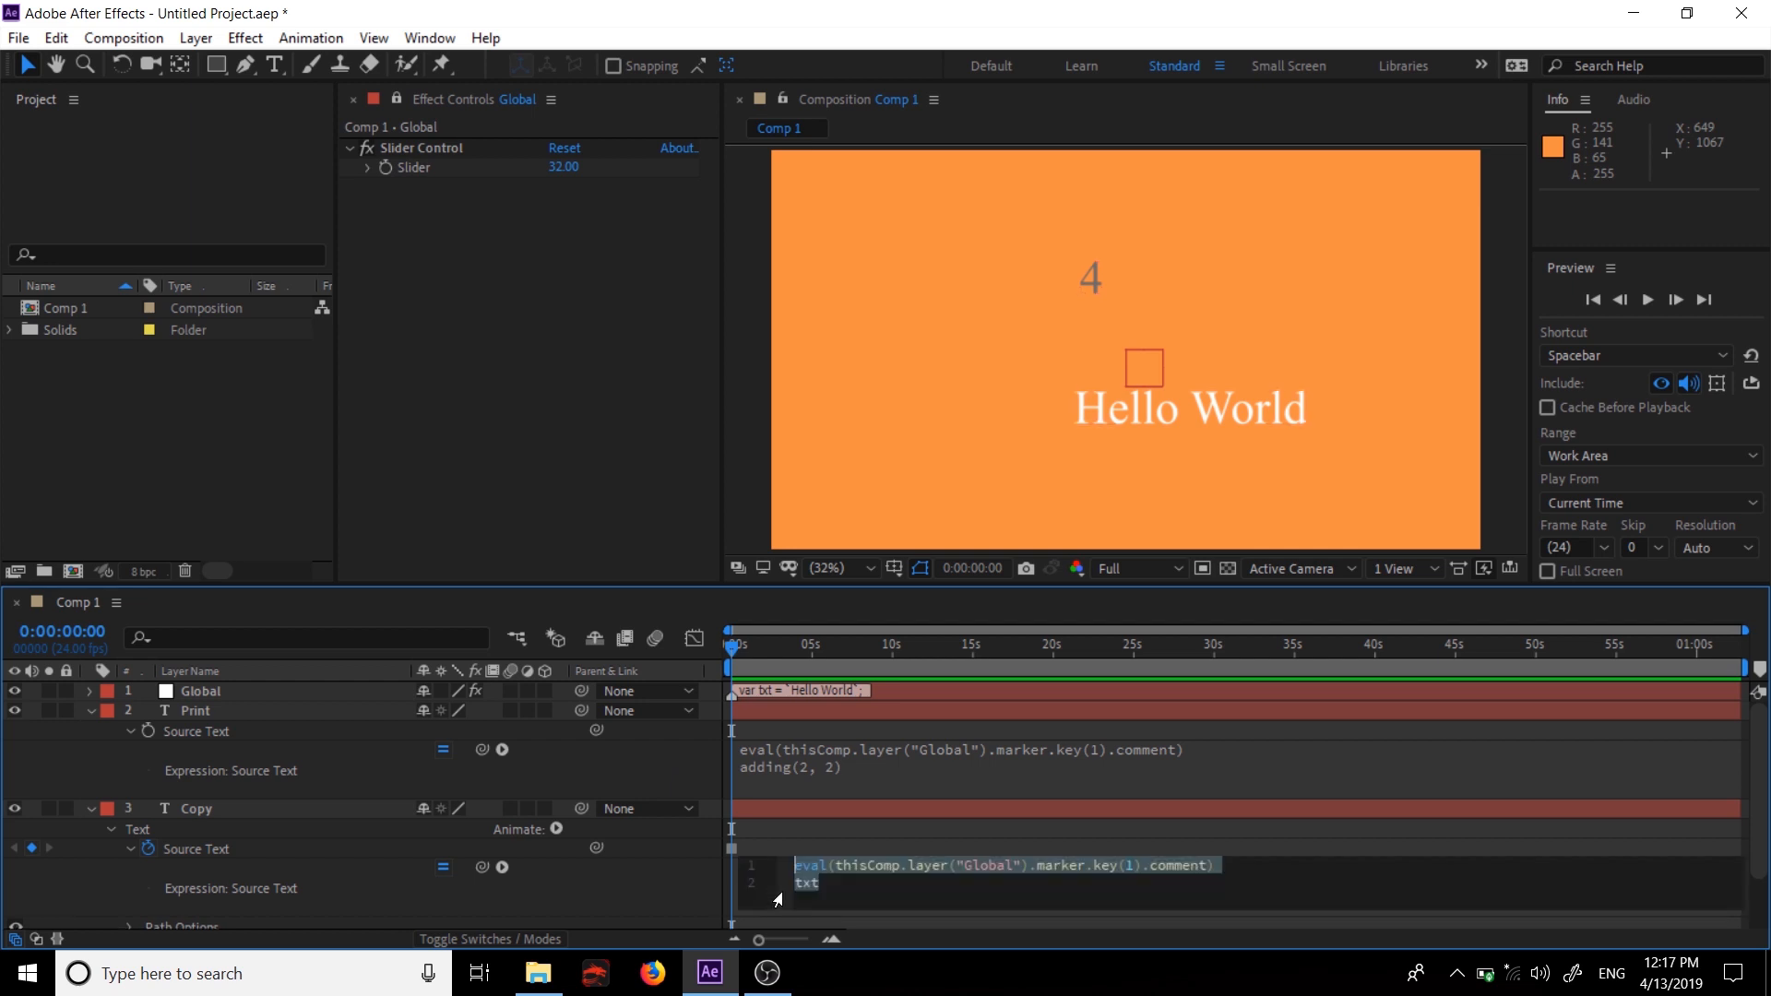
pyautogui.click(838, 887)
pyautogui.press('BackSpace')
pyautogui.press('BackSpace')
pyautogui.press('BackSpace')
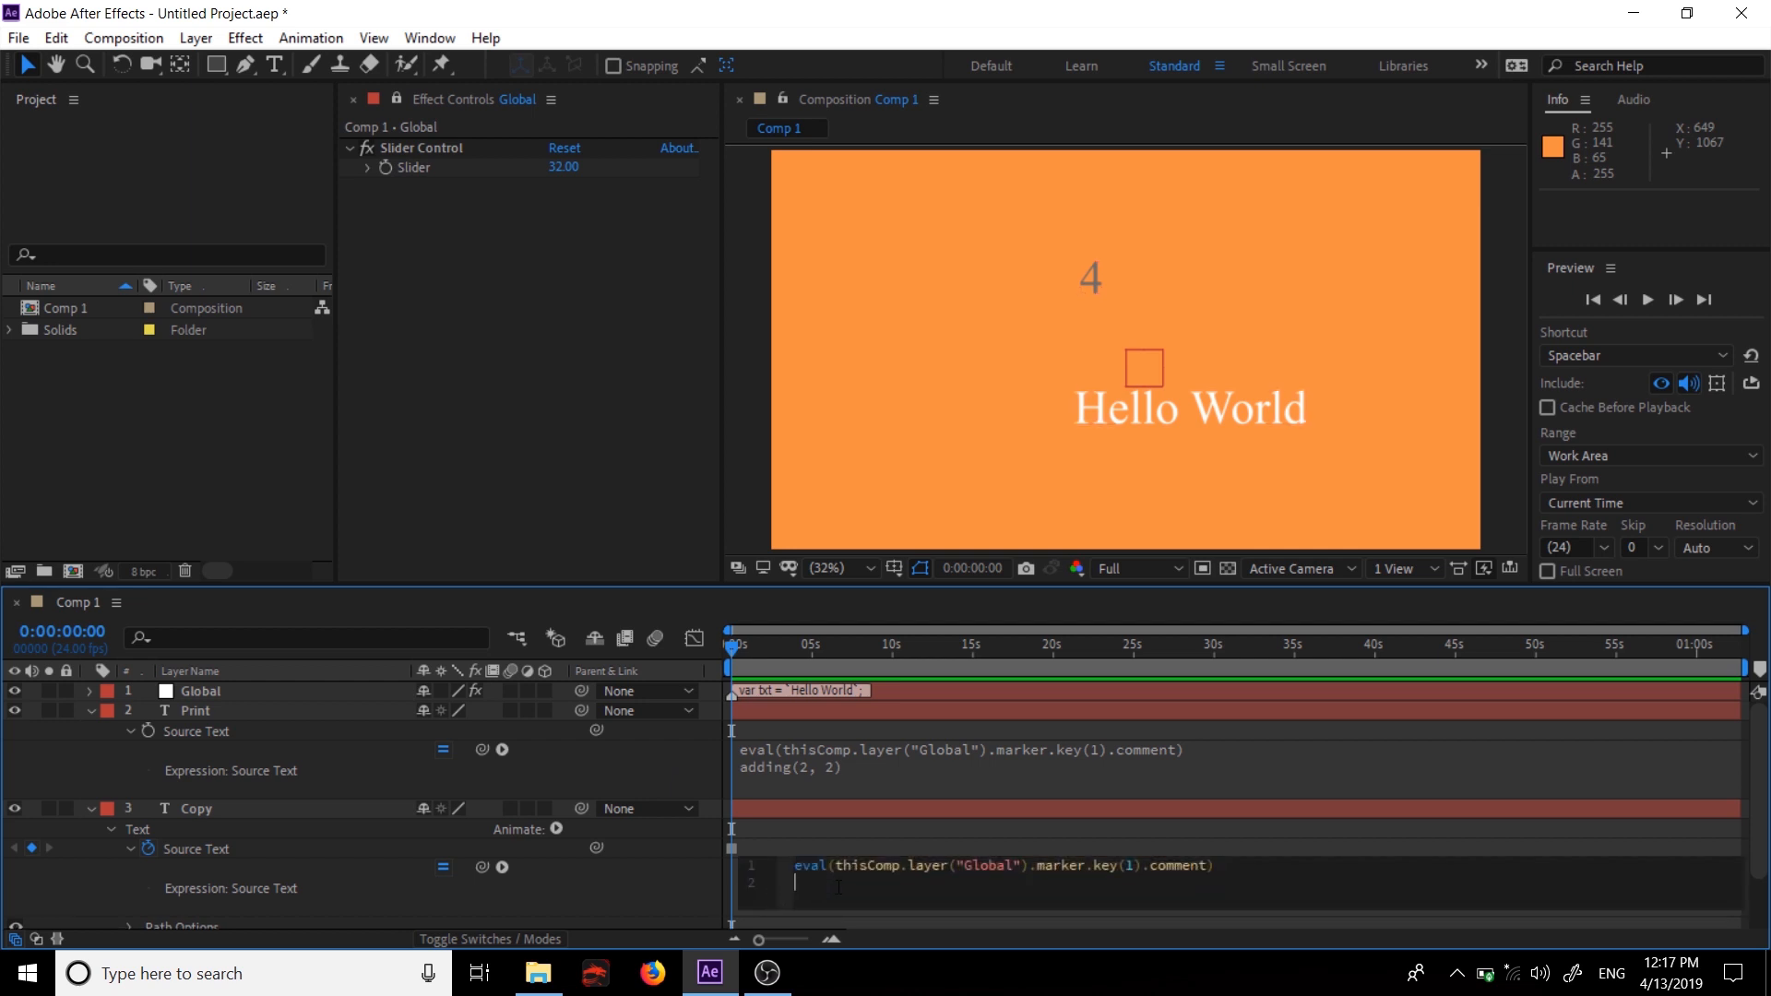
pyautogui.write('adding')
pyautogui.write('()')
pyautogui.write('5')
pyautogui.write(', 6')
pyautogui.press('Delete')
pyautogui.click(638, 877)
pyautogui.click(870, 887)
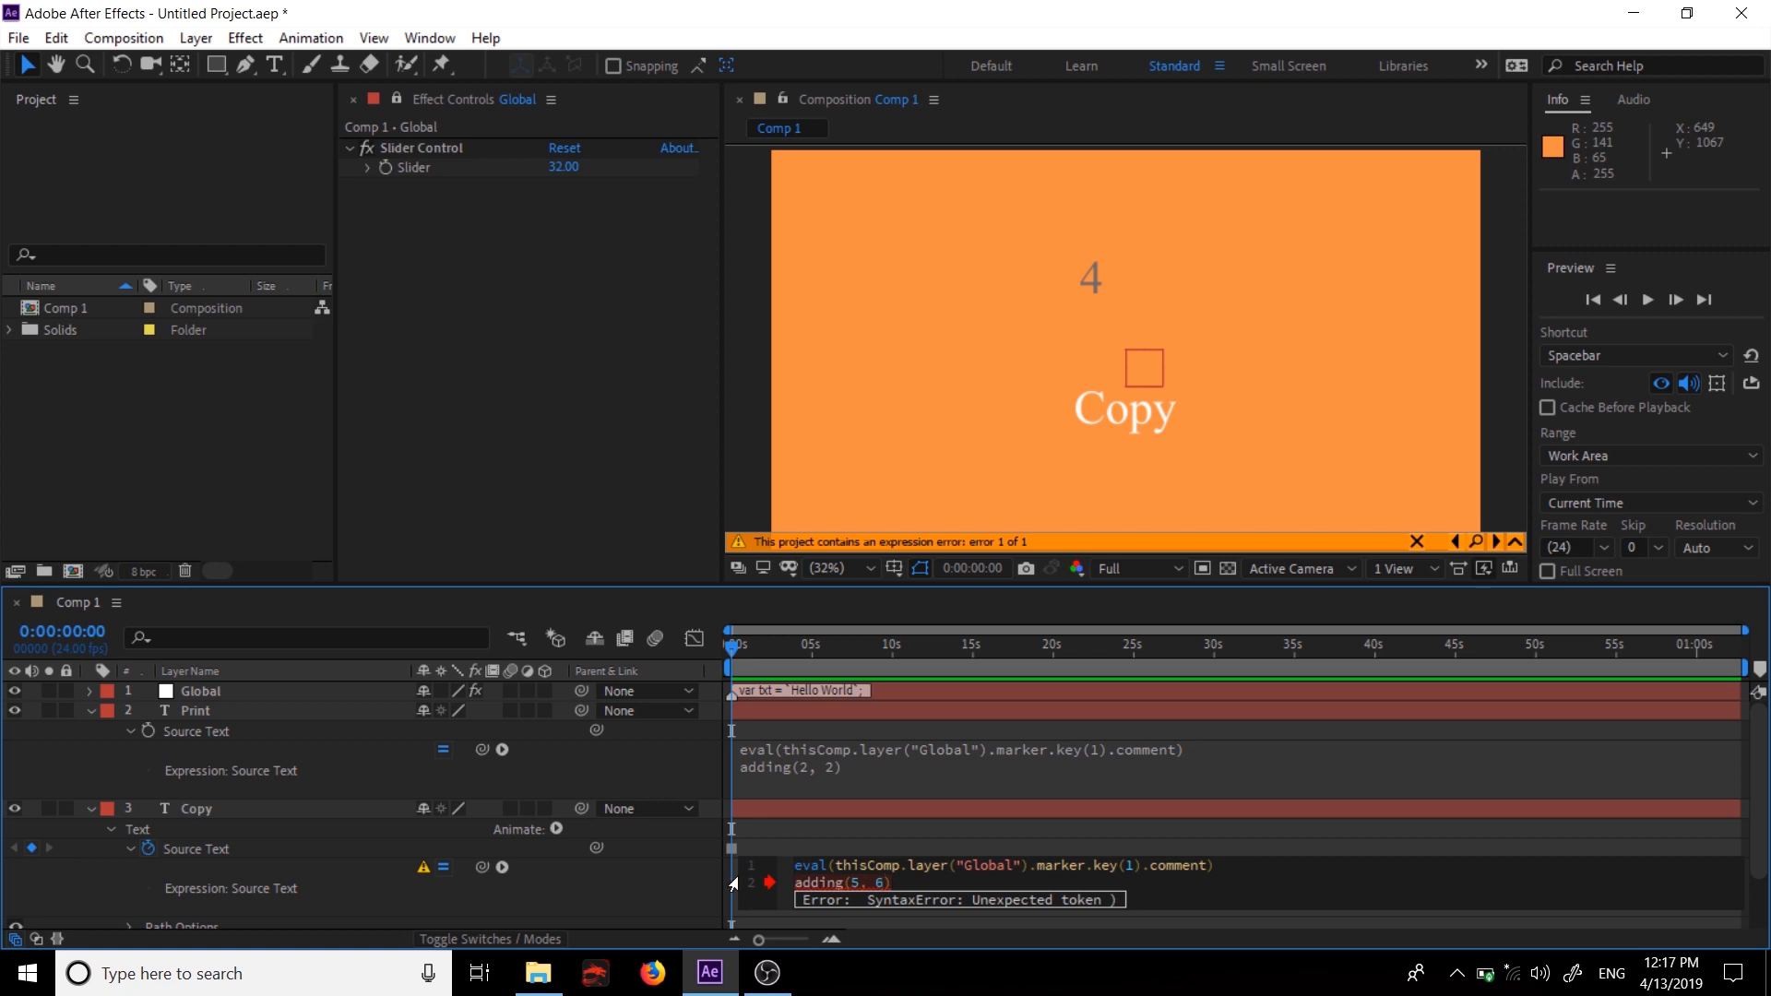
pyautogui.click(661, 885)
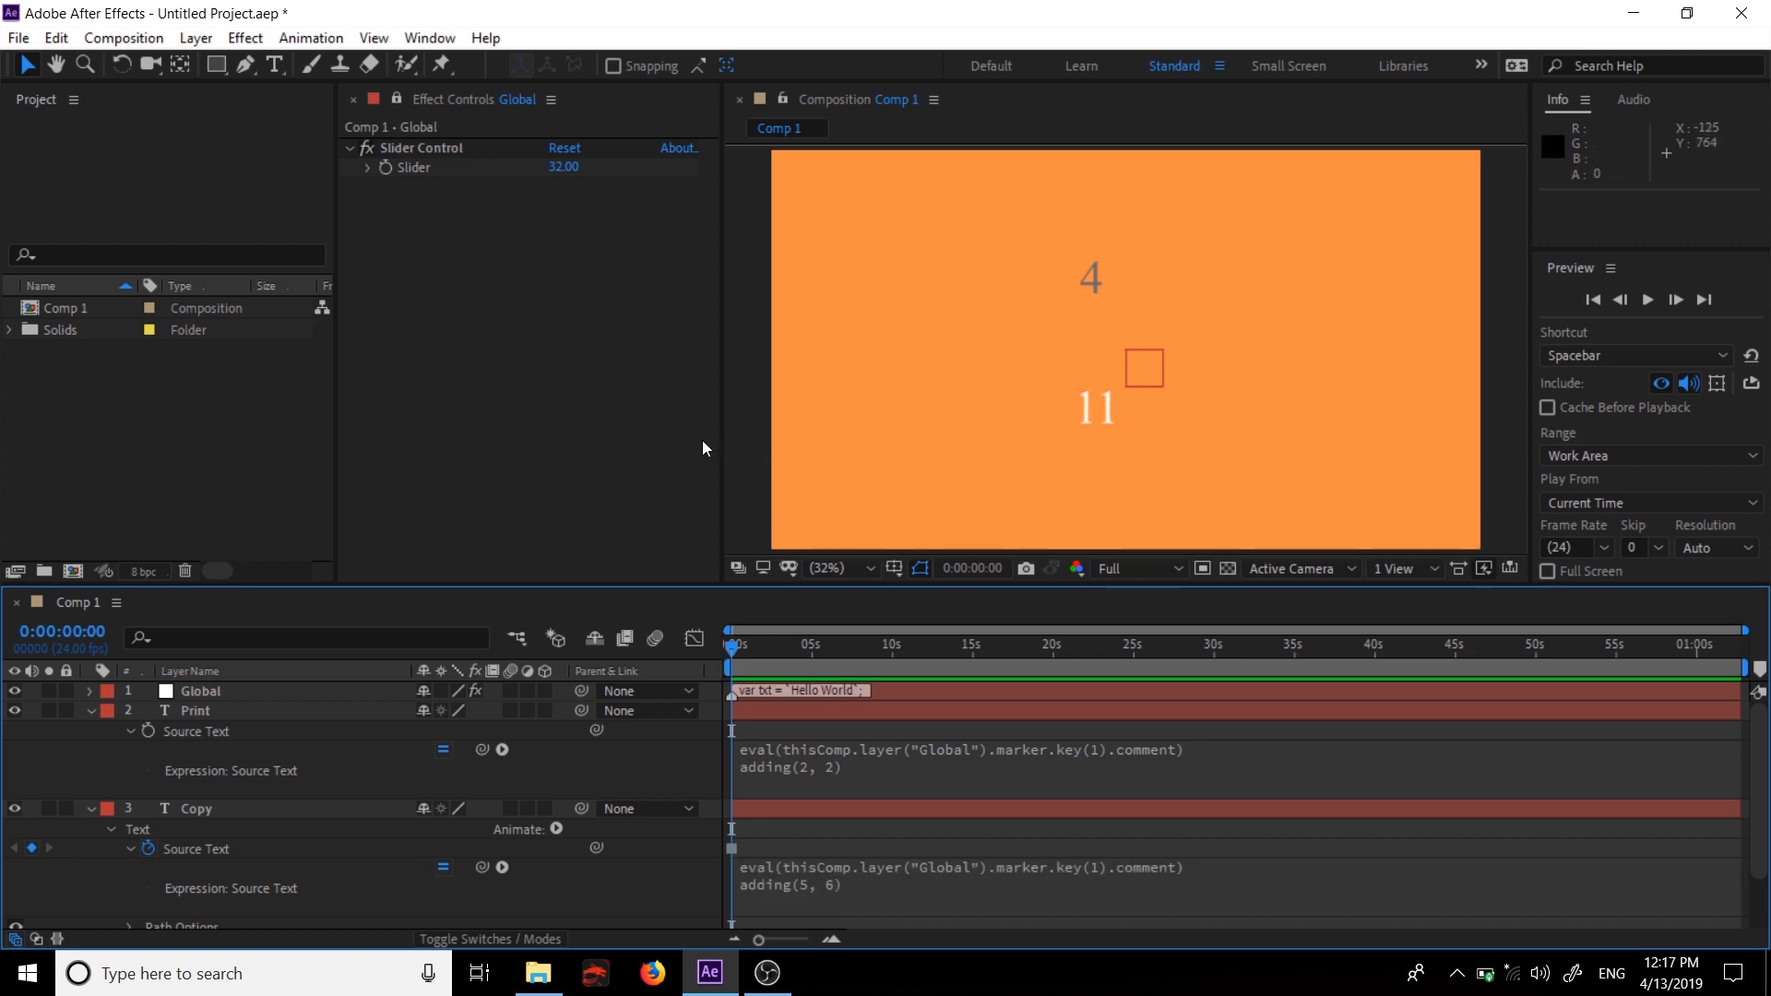
# - Open the settings of the Global layer's marker at 0:00:00:00
pyautogui.doubleClick(734, 693)
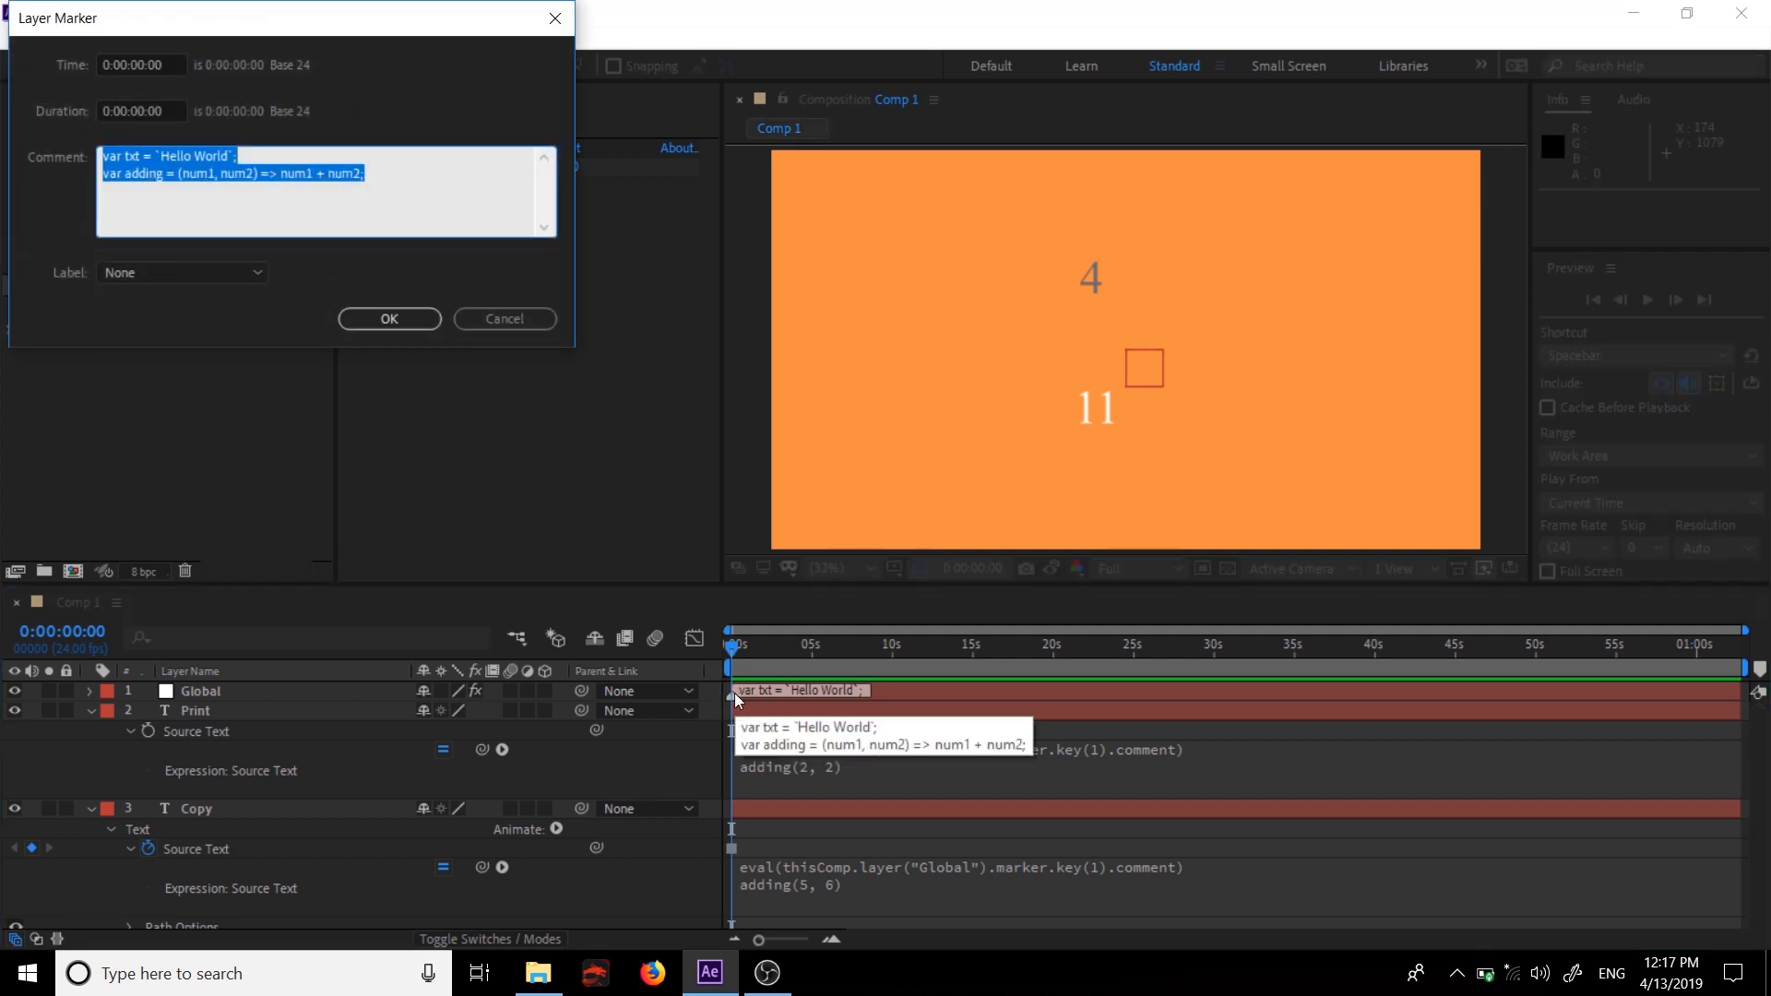